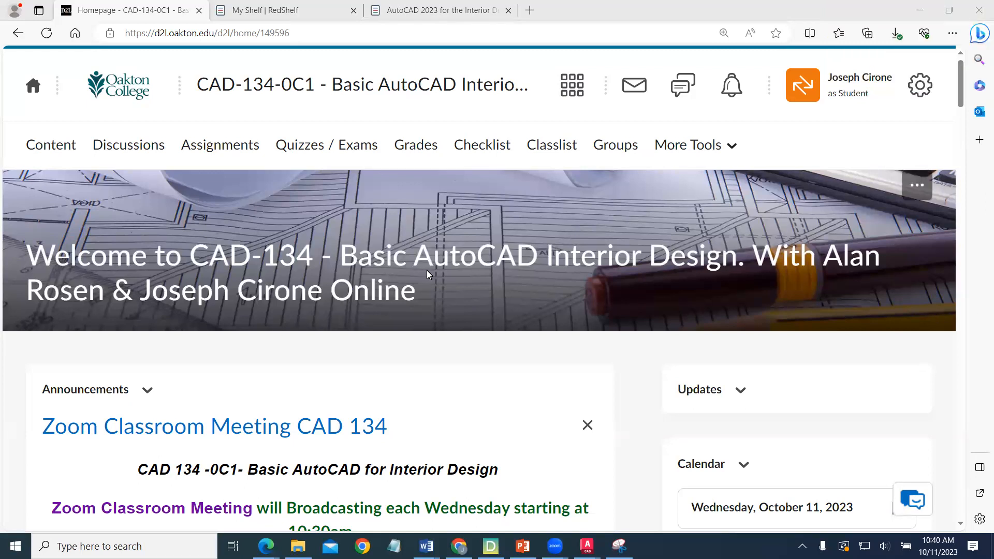
Examine the course homepage announcements for the Mod 7 assignment, including the hotel suite tutorial, learning objectives and galley kitchen lab
scroll(428, 275, down, 2)
scroll(429, 285, down, 3)
scroll(431, 286, down, 12)
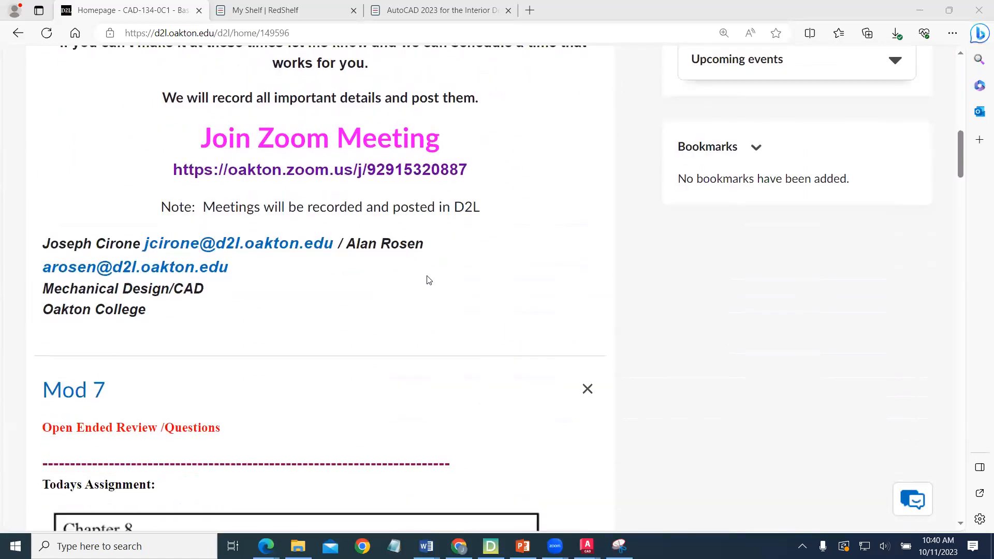
scroll(428, 281, down, 8)
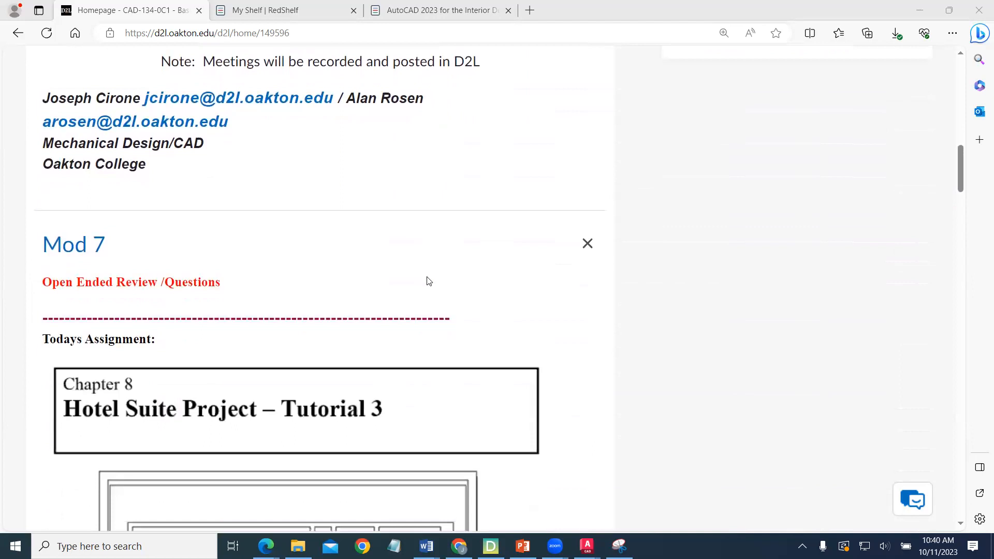
scroll(429, 282, down, 5)
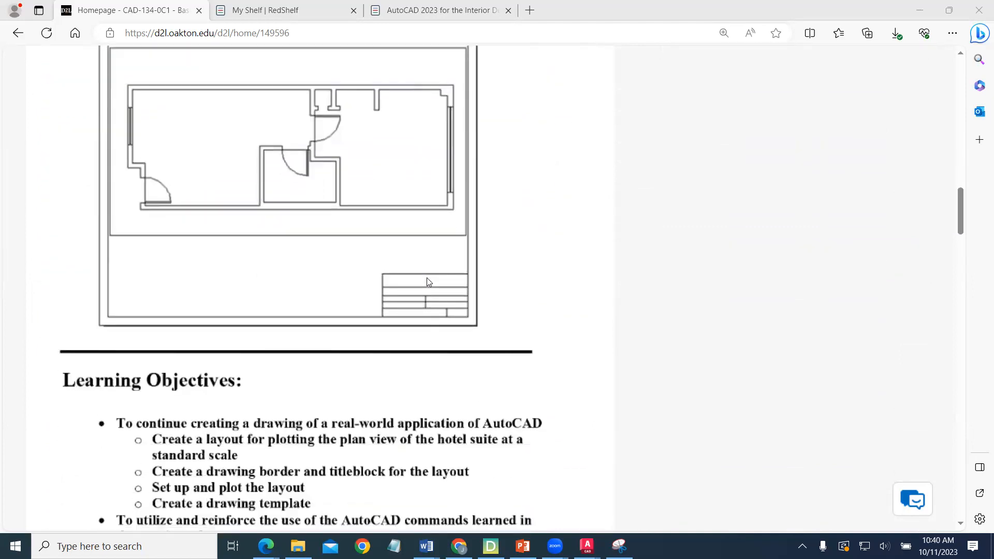
scroll(427, 281, up, 5)
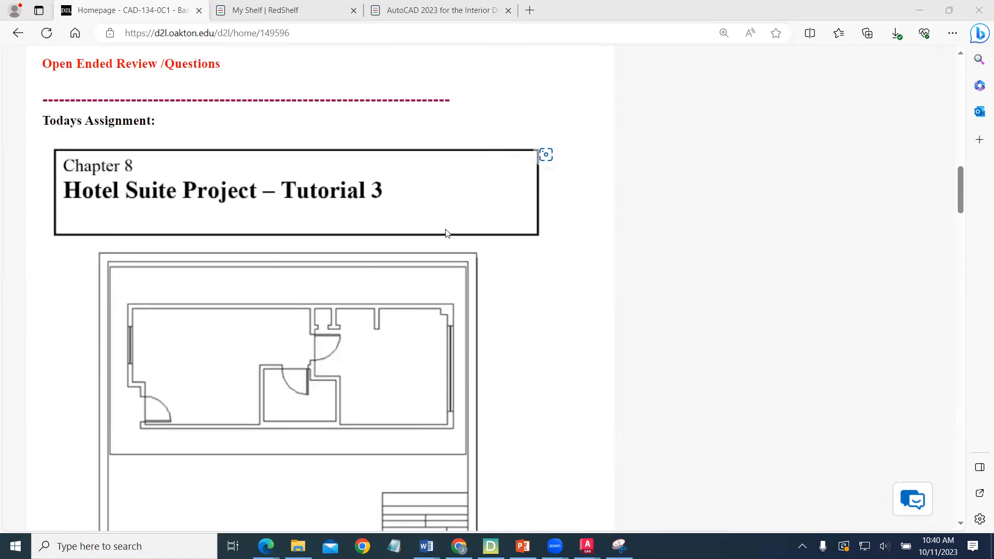
scroll(447, 232, down, 8)
scroll(445, 242, down, 12)
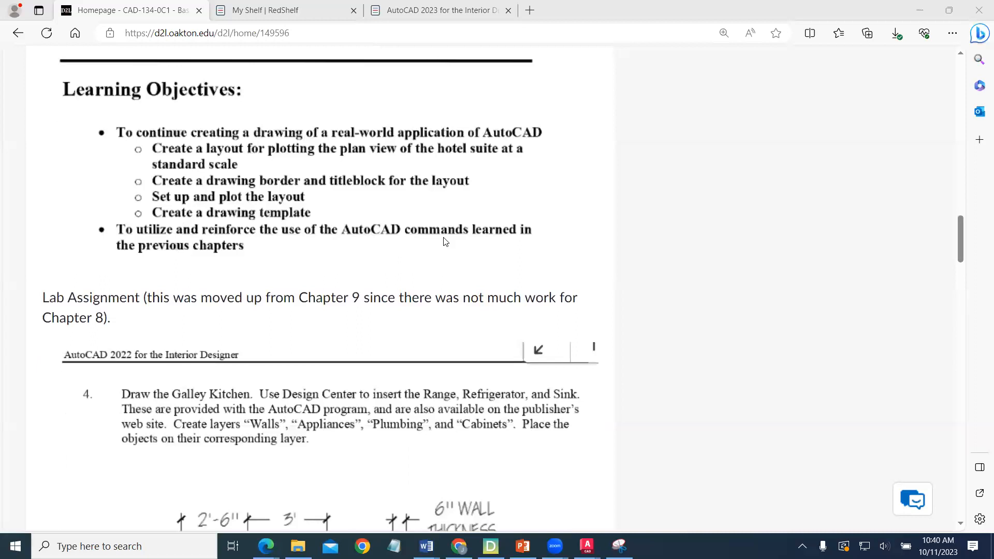
scroll(445, 241, down, 2)
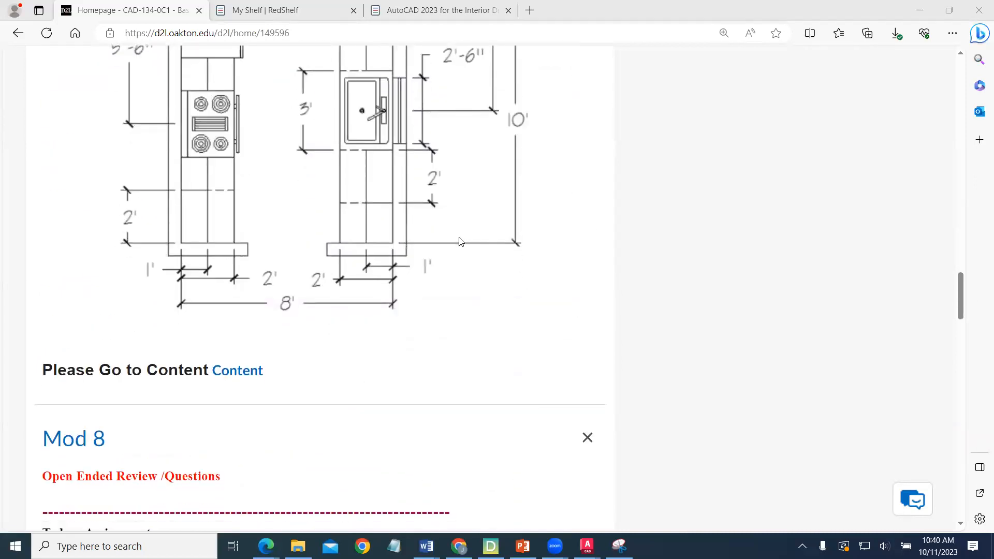
mouse_move(960, 296)
mouse_down()
mouse_move(979, 177)
mouse_move(980, 209)
mouse_move(976, 74)
mouse_up()
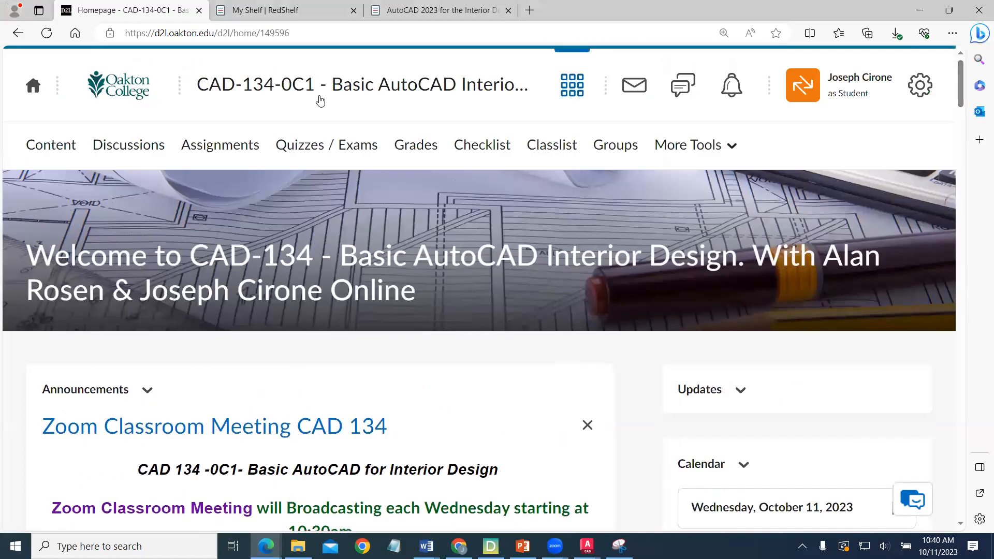
Open the course content and review the Module 7 page down to its learning objectives on laying out a drawing for printing
click(33, 147)
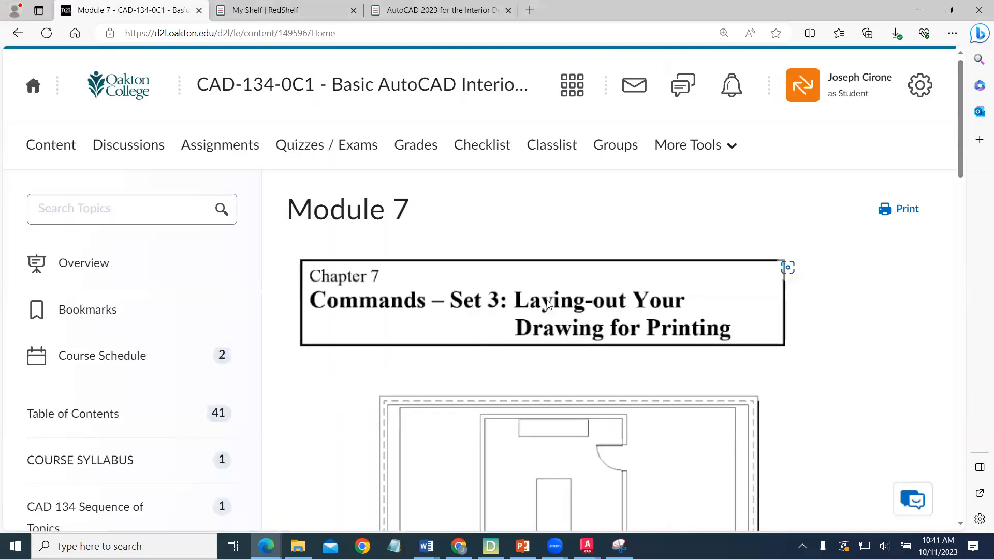
scroll(689, 322, down, 2)
scroll(686, 322, up, 1)
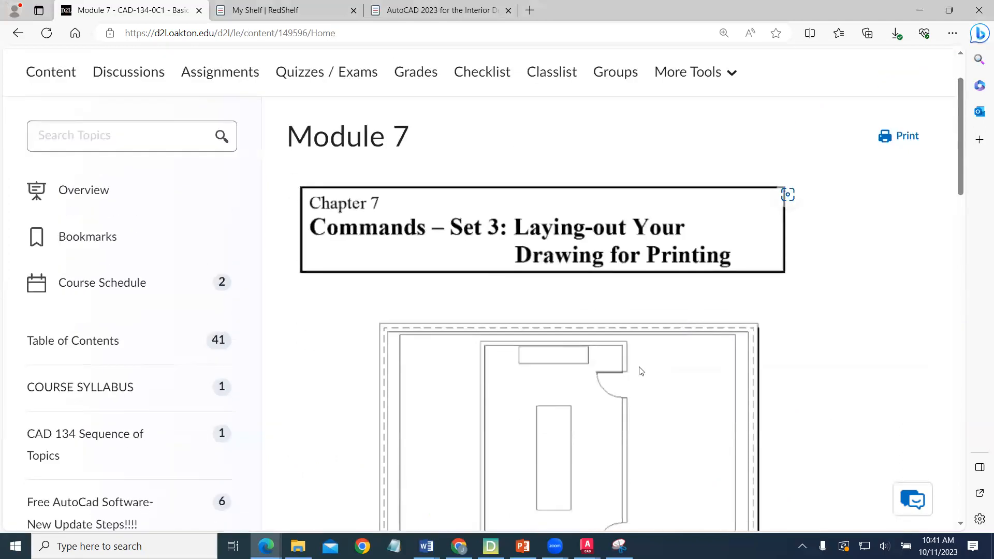
scroll(637, 370, down, 3)
scroll(621, 394, down, 1)
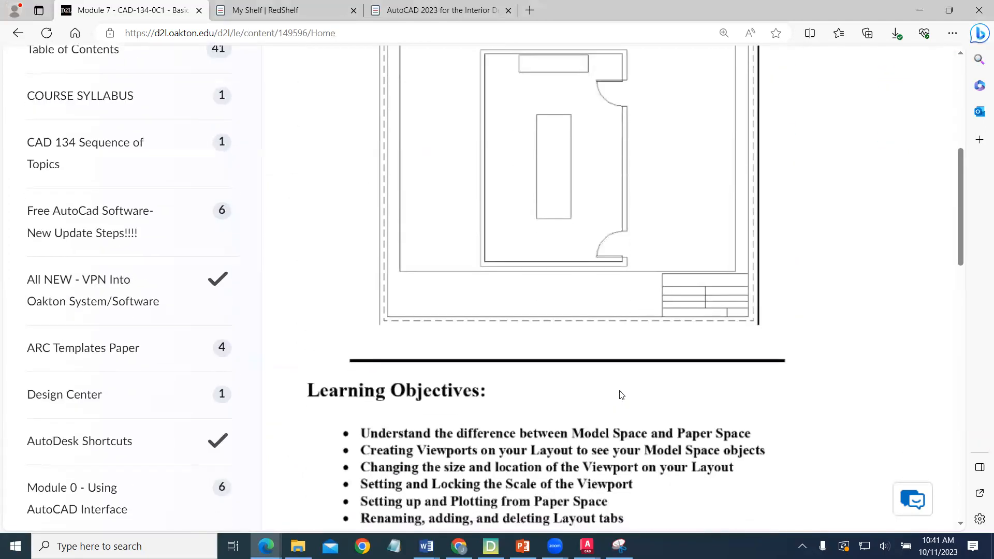
scroll(622, 396, down, 1)
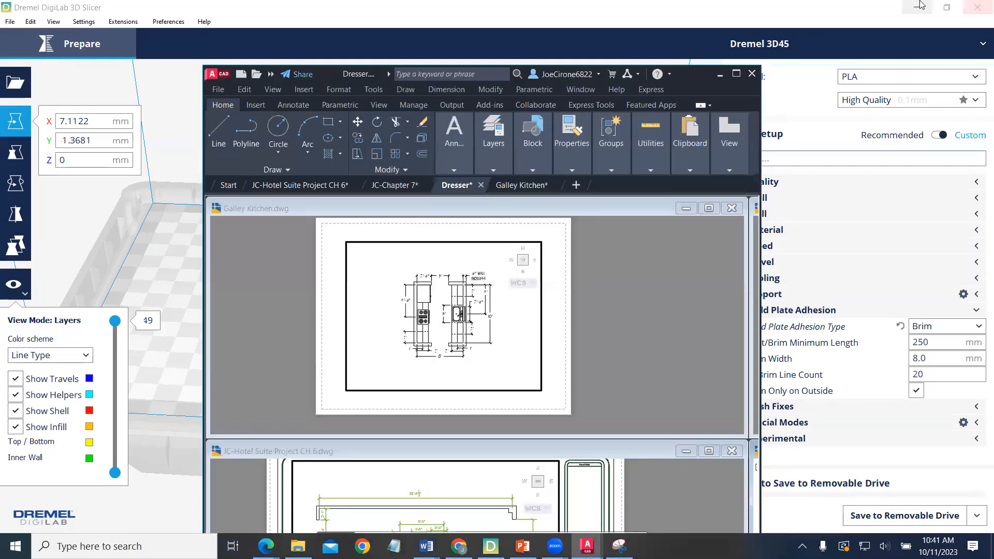
Minimize the 3D slicer window, maximize AutoCAD and display only the JC-Hotel Suite Project CH 6 drawing at full size
click(916, 7)
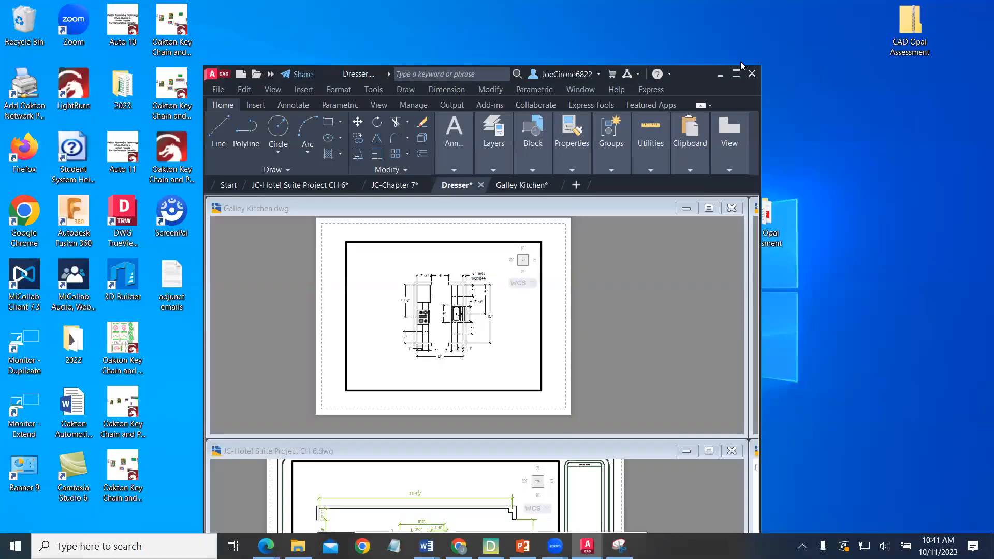
click(735, 76)
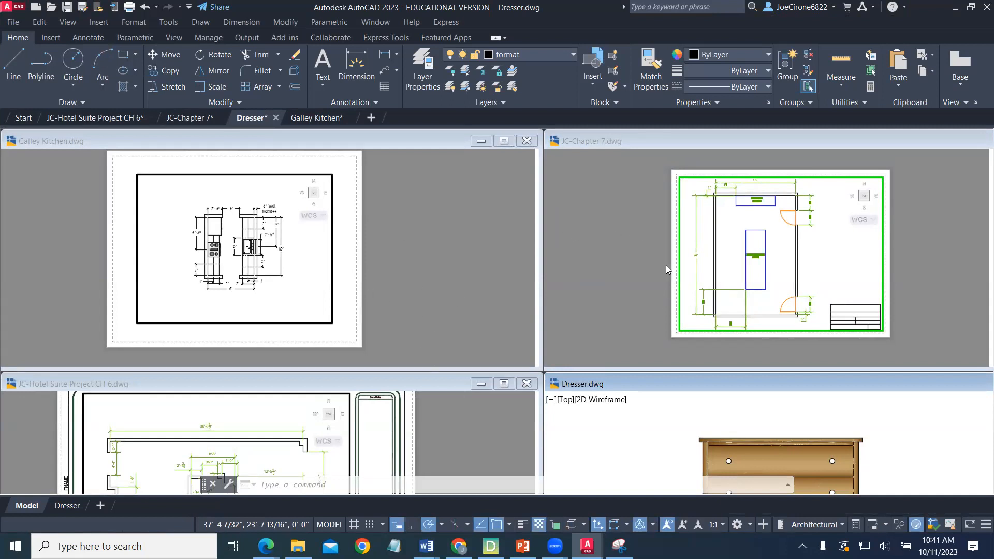
click(458, 425)
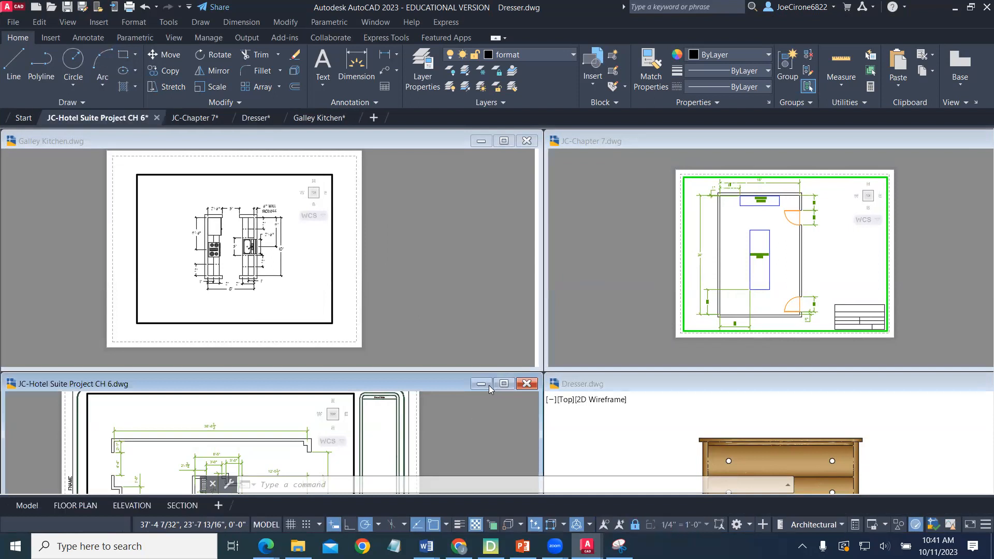
click(663, 417)
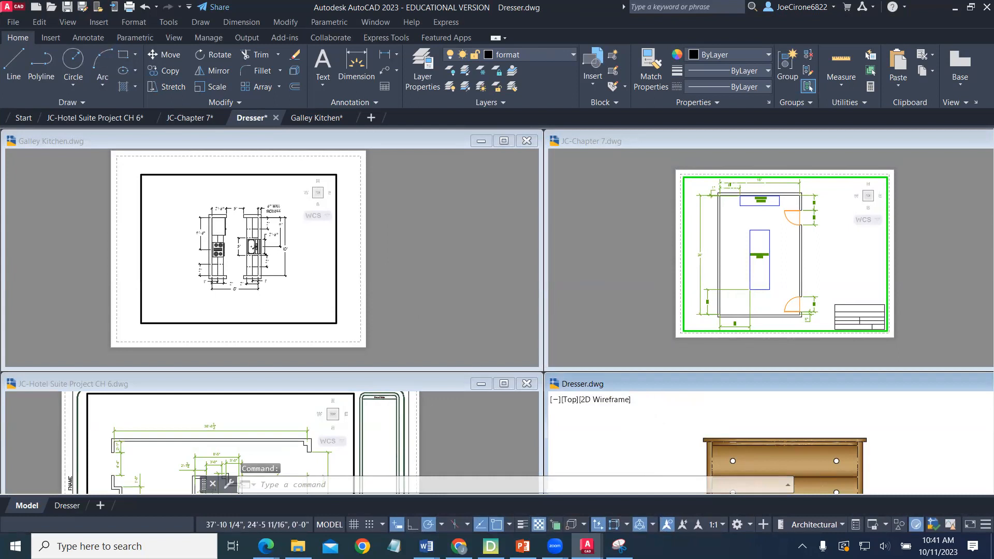
click(479, 412)
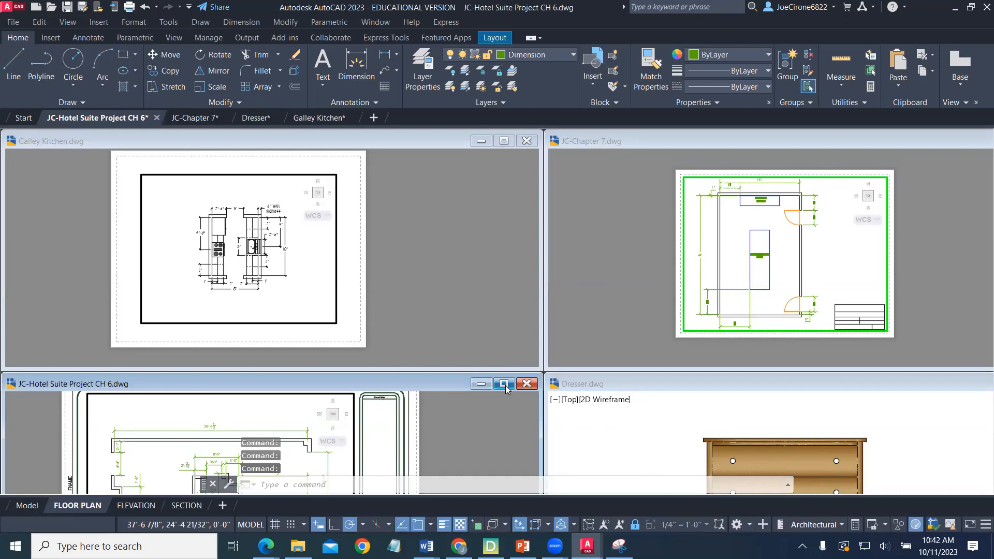
click(505, 385)
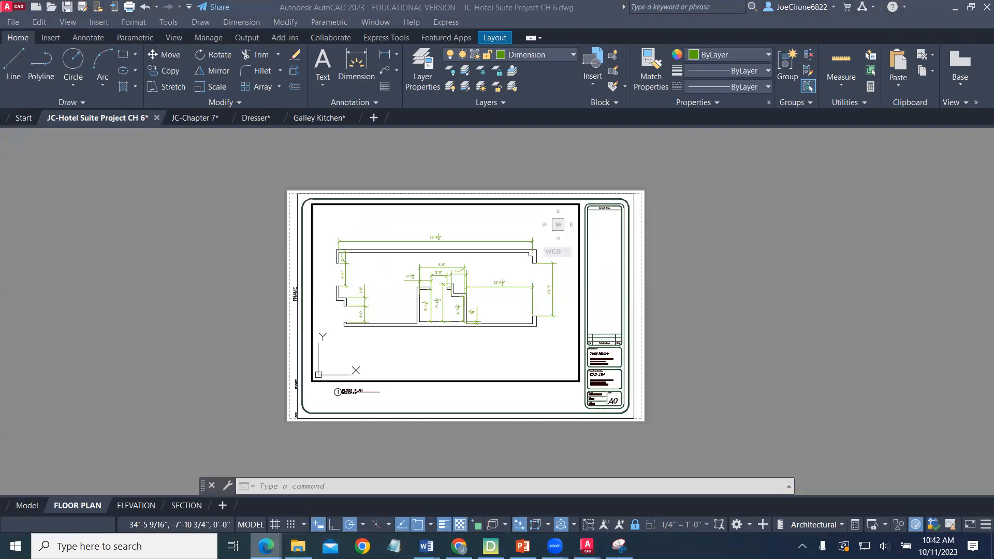
Switch the hotel suite drawing from the FLOOR PLAN layout to model space and select the floor plan's upper outer wall line
mouse_move(265, 546)
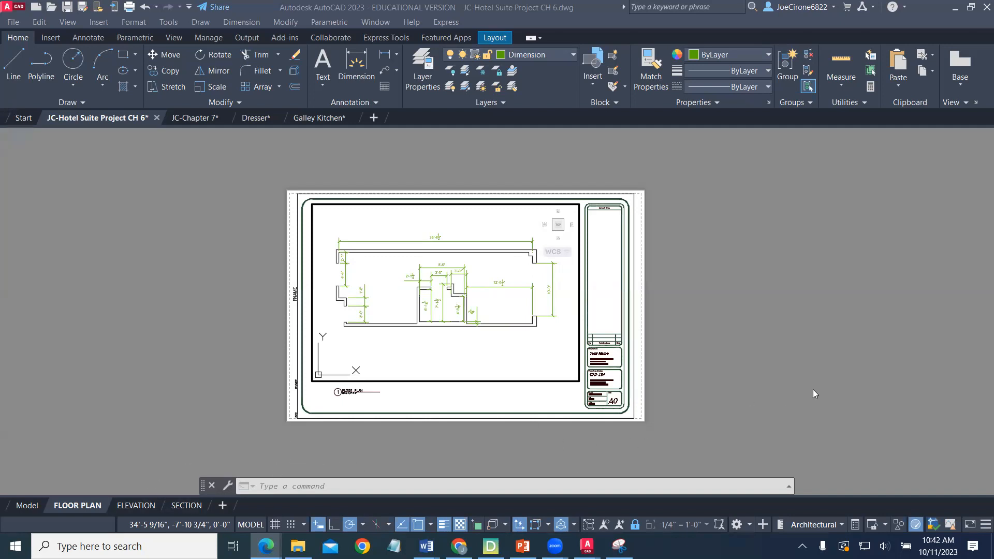
click(645, 346)
middle_drag(796, 386, 775, 377)
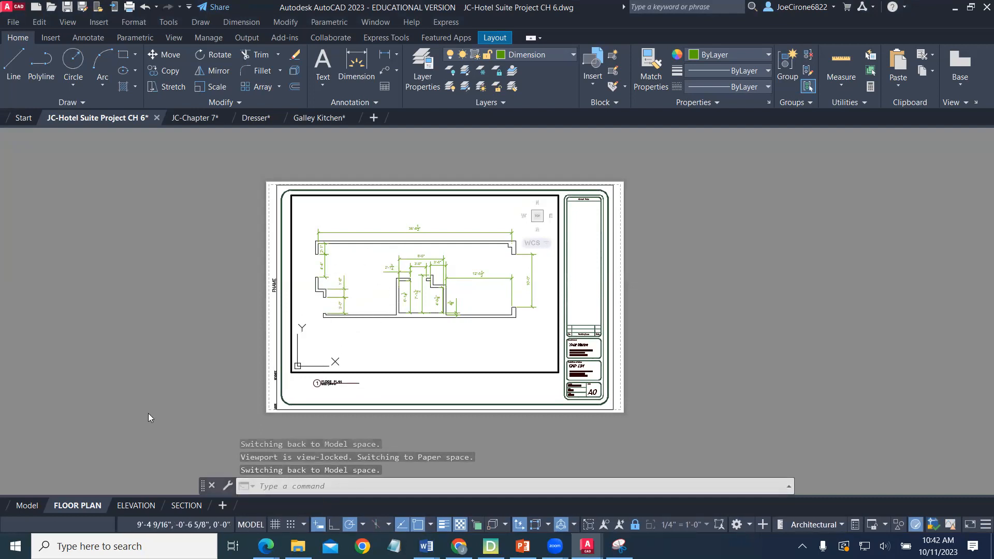
click(23, 504)
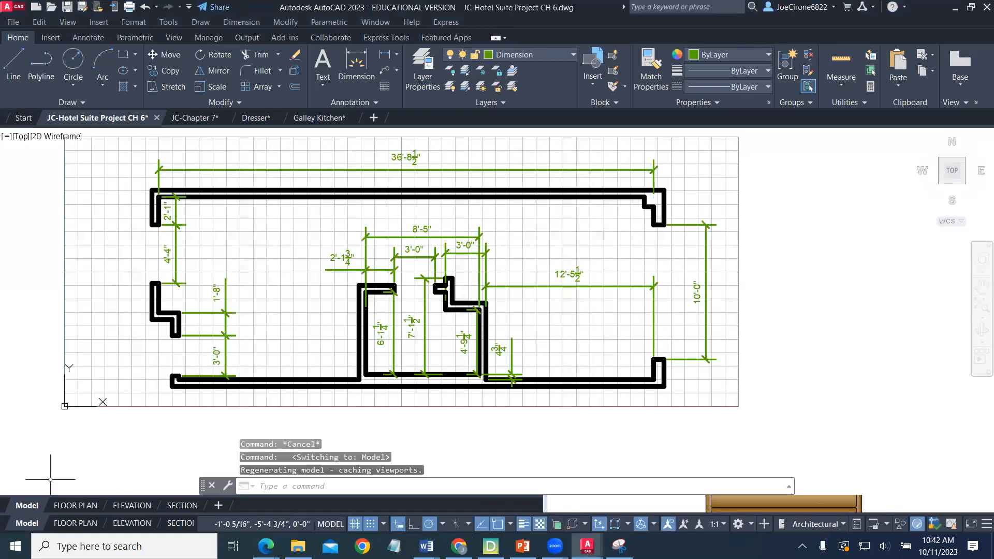
scroll(444, 256, down, 6)
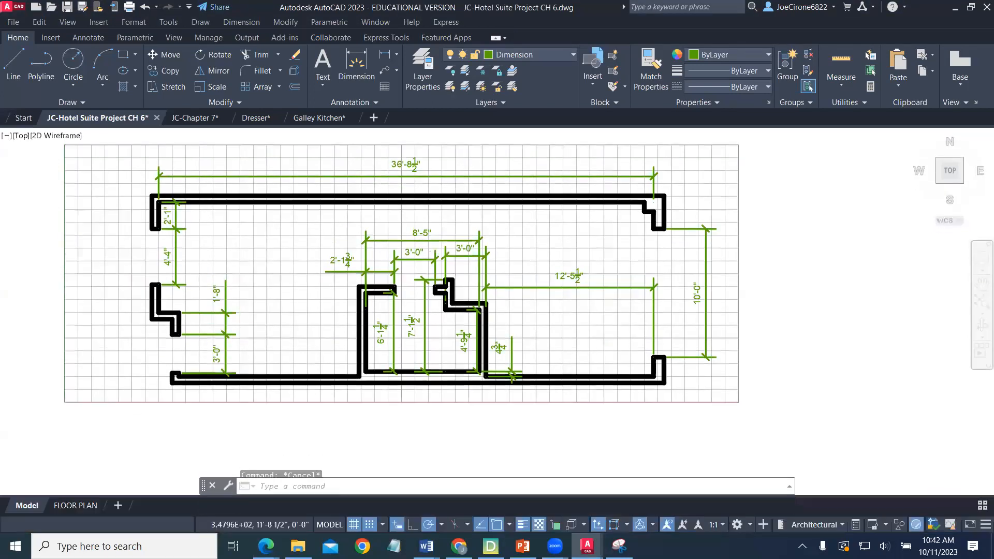
scroll(445, 256, up, 6)
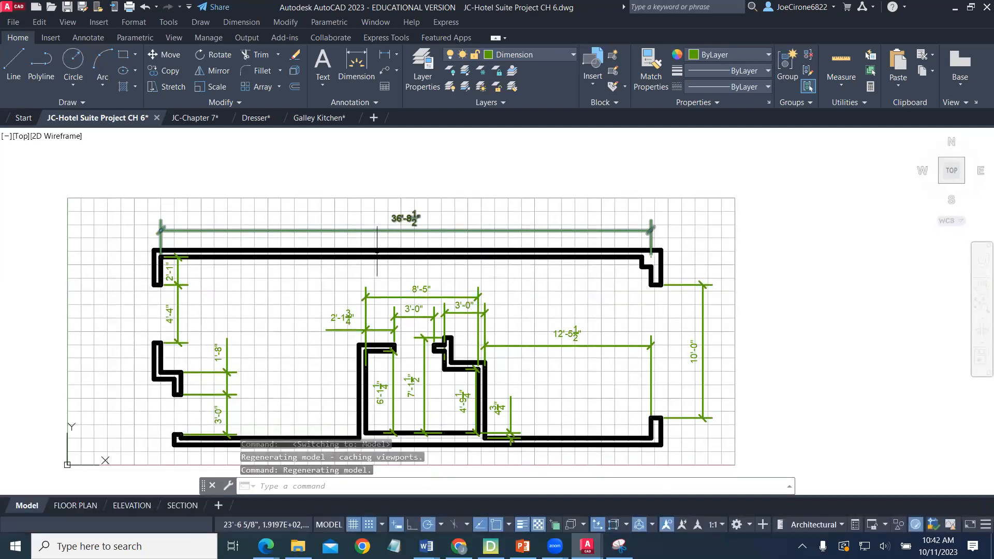
click(388, 253)
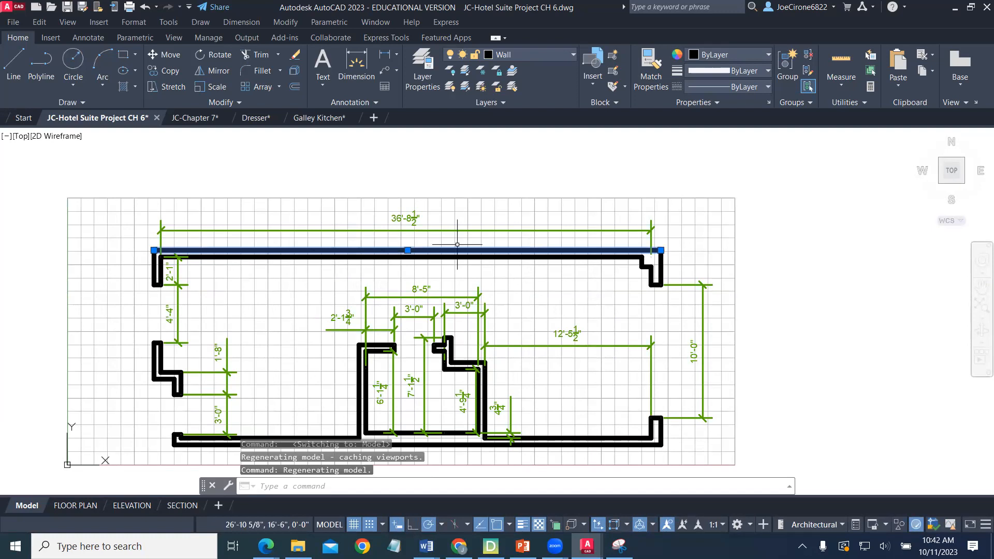
mouse_move(661, 251)
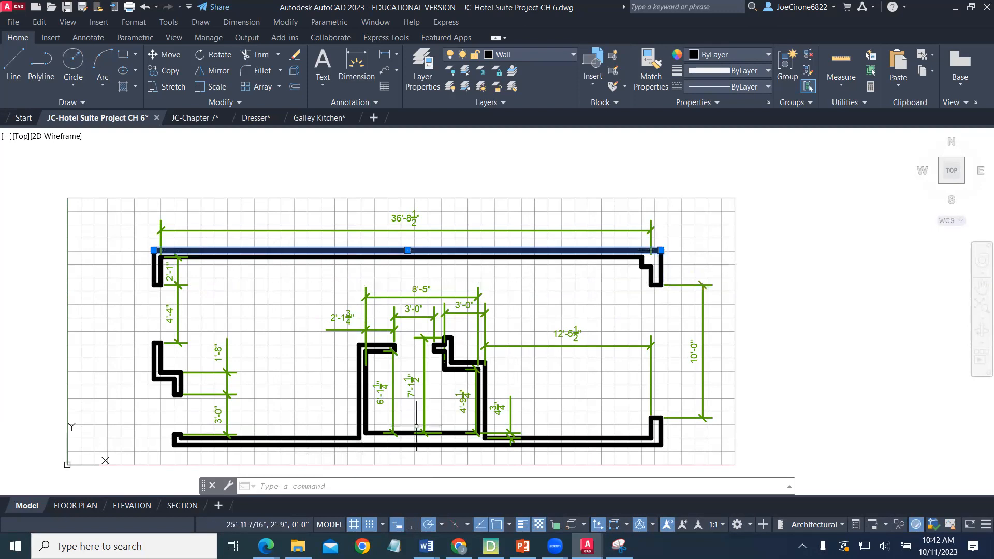
Start an area measurement of the small central room, picking its upper-left inner corner and both inner corners of the short notch wall
scroll(413, 428, up, 3)
scroll(405, 355, up, 2)
middle_drag(478, 332, 522, 290)
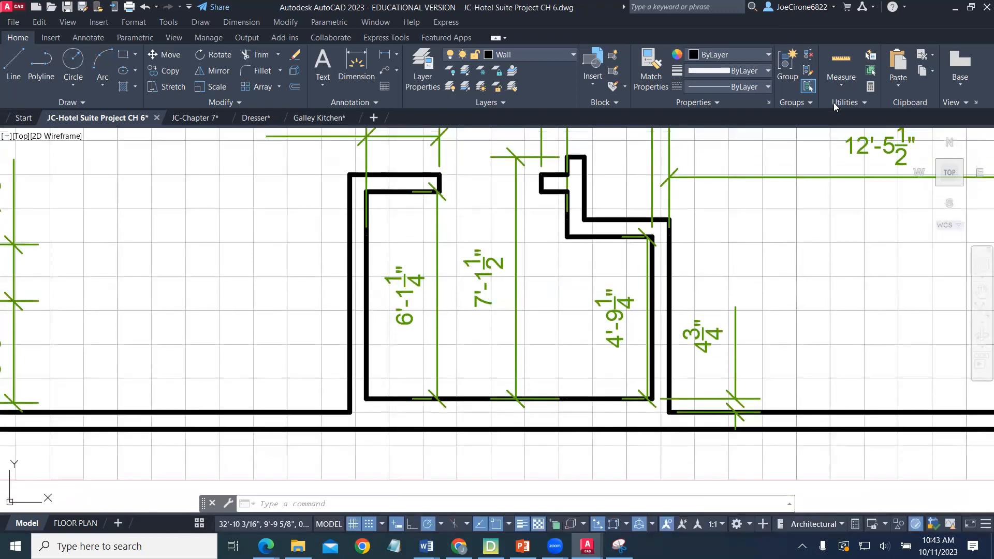
click(841, 85)
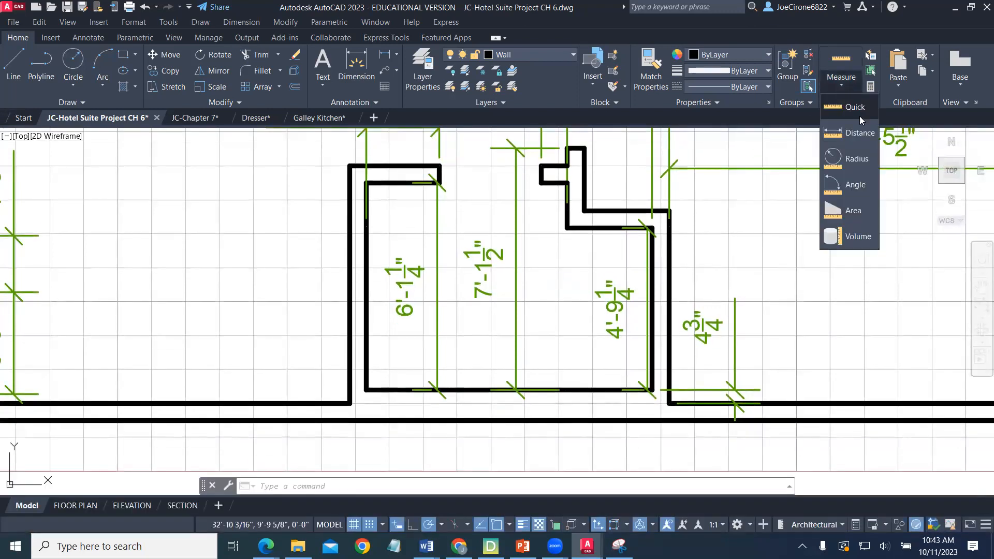
click(852, 211)
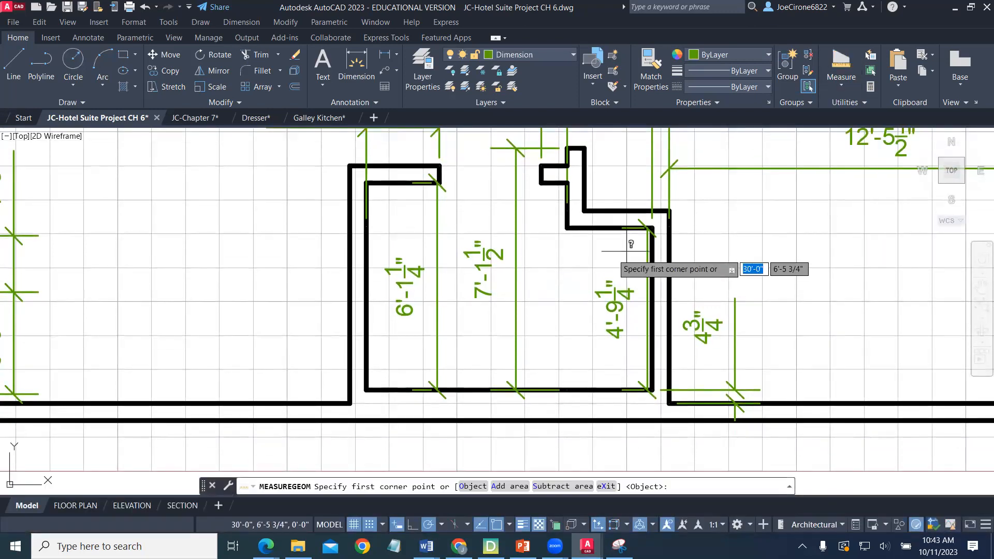
click(366, 183)
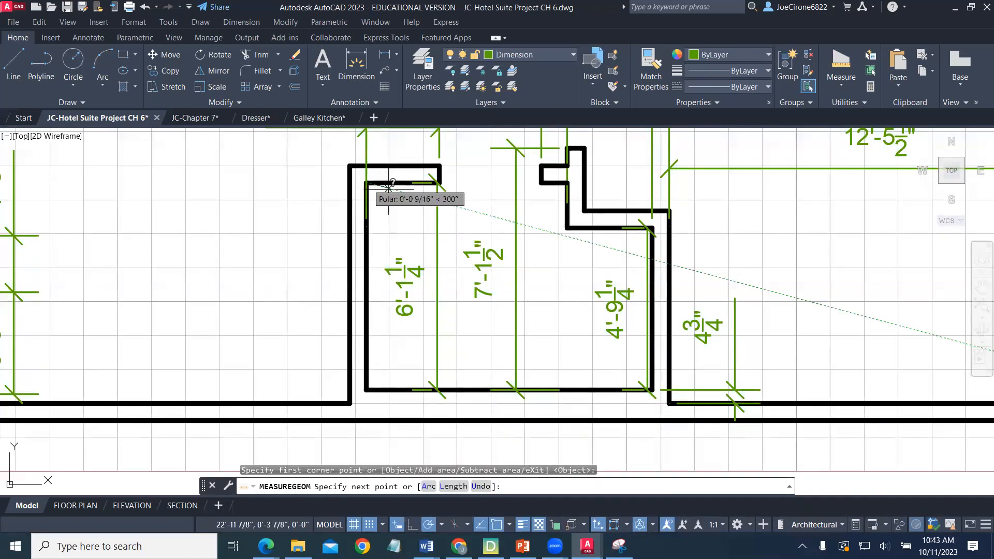
click(567, 182)
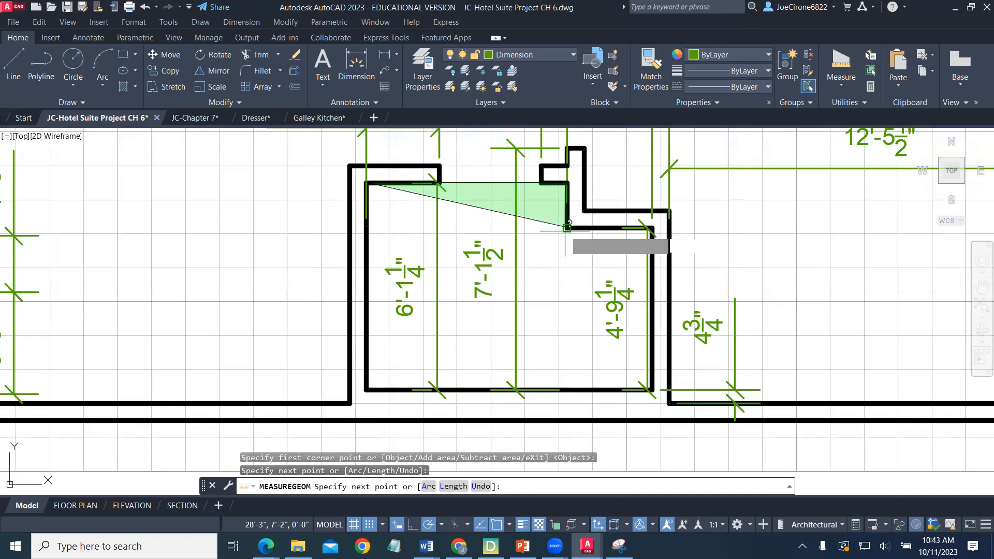
click(567, 228)
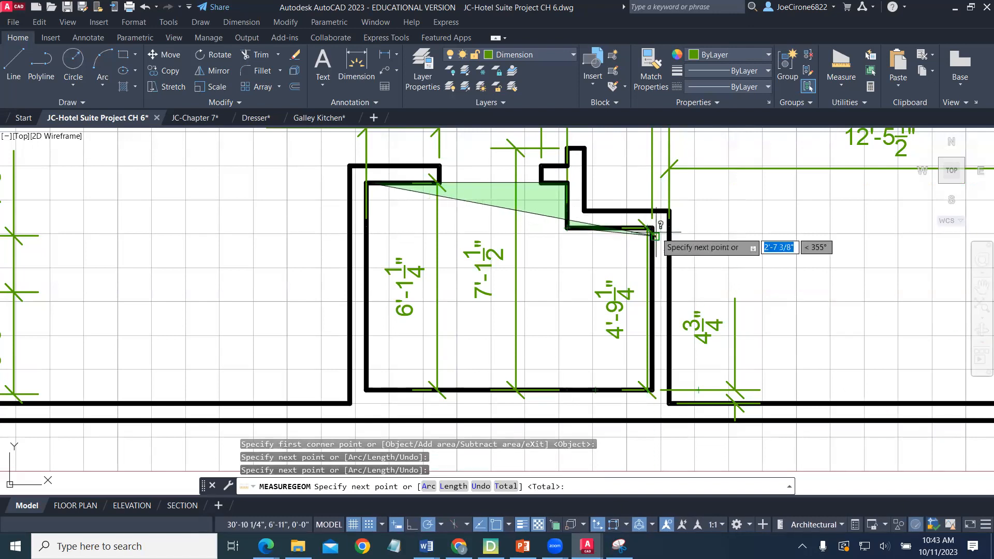
Complete the central room's area measurement through the notch's outer corner and the two bottom inner corners, calculate the total and end the command
scroll(650, 230, up, 5)
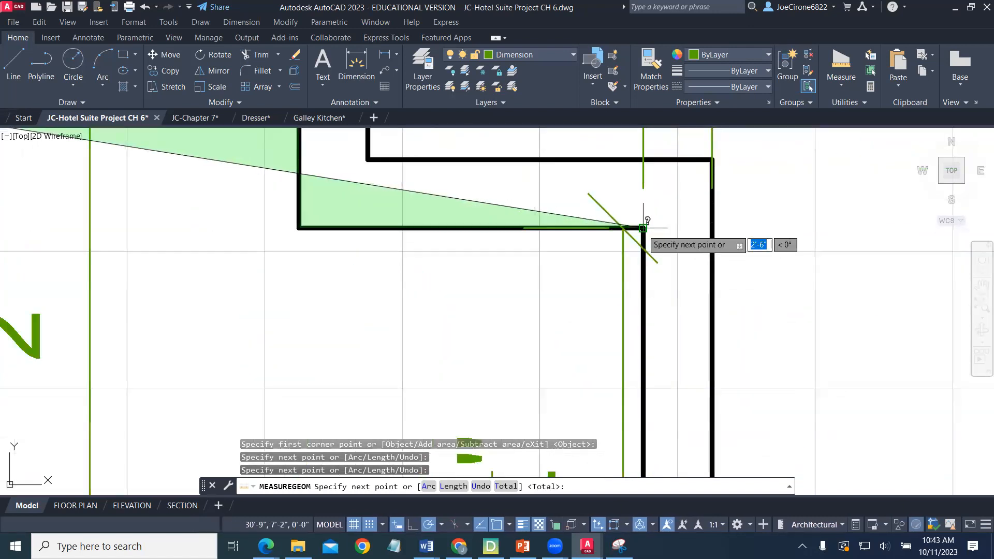
click(643, 228)
scroll(642, 235, down, 4)
mouse_move(596, 346)
middle_down()
mouse_move(610, 340)
mouse_move(638, 194)
middle_up()
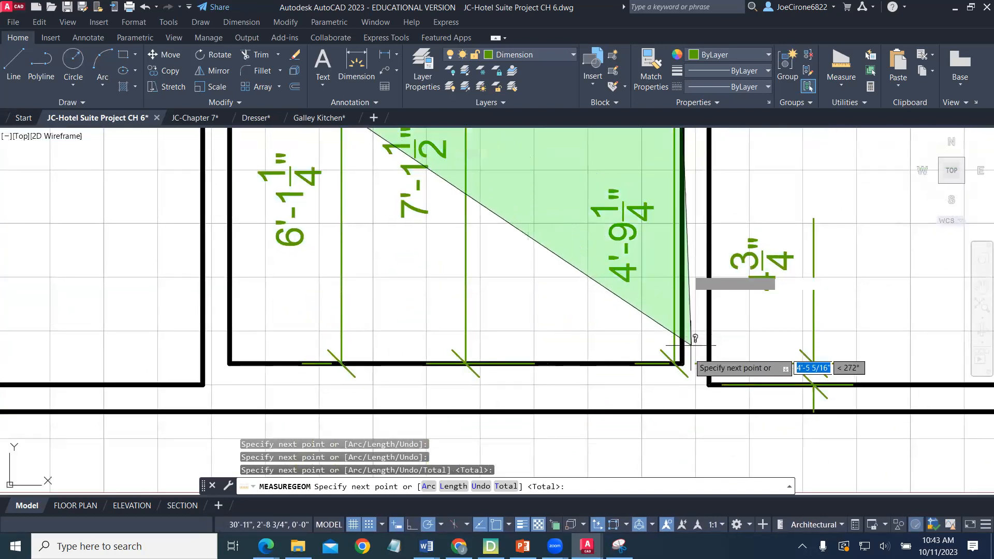
click(681, 363)
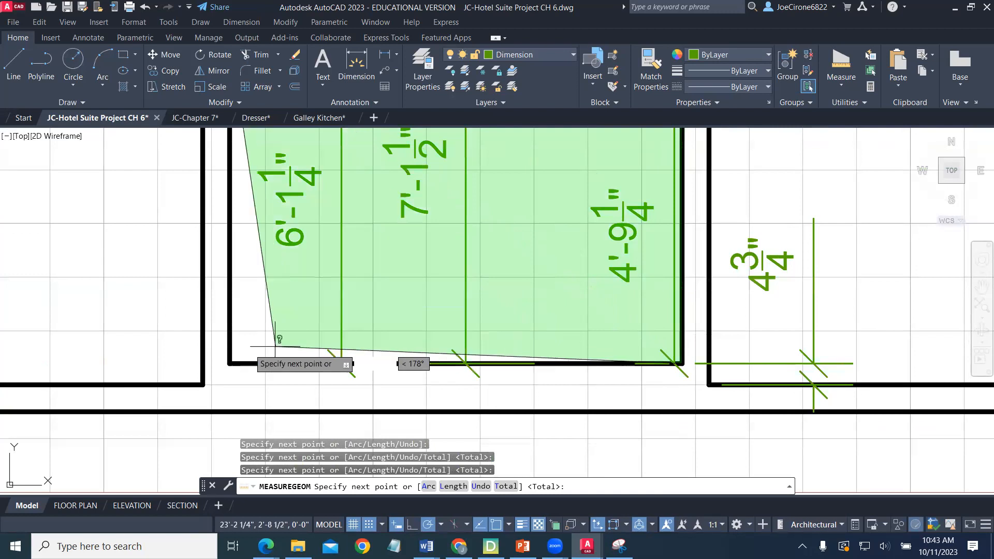
click(234, 363)
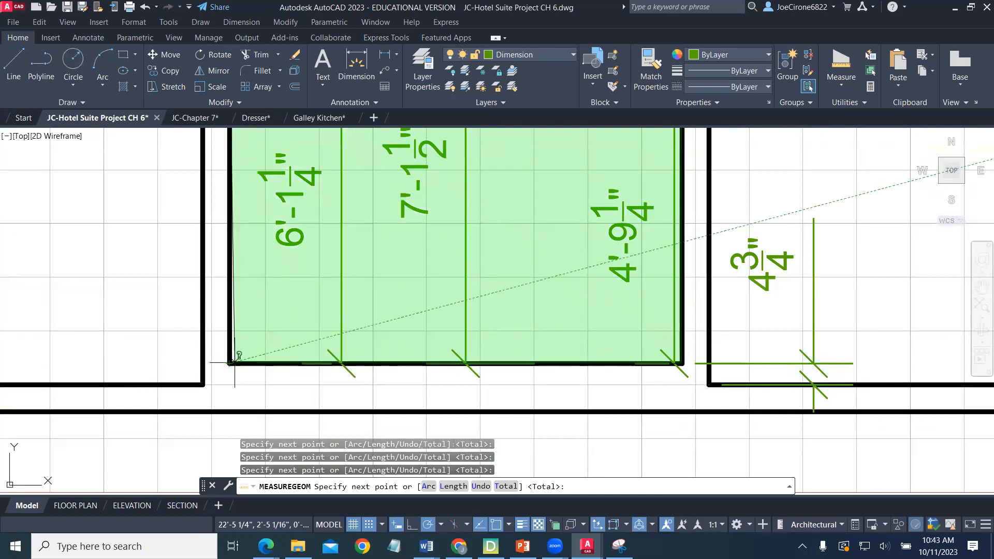
scroll(235, 362, down, 3)
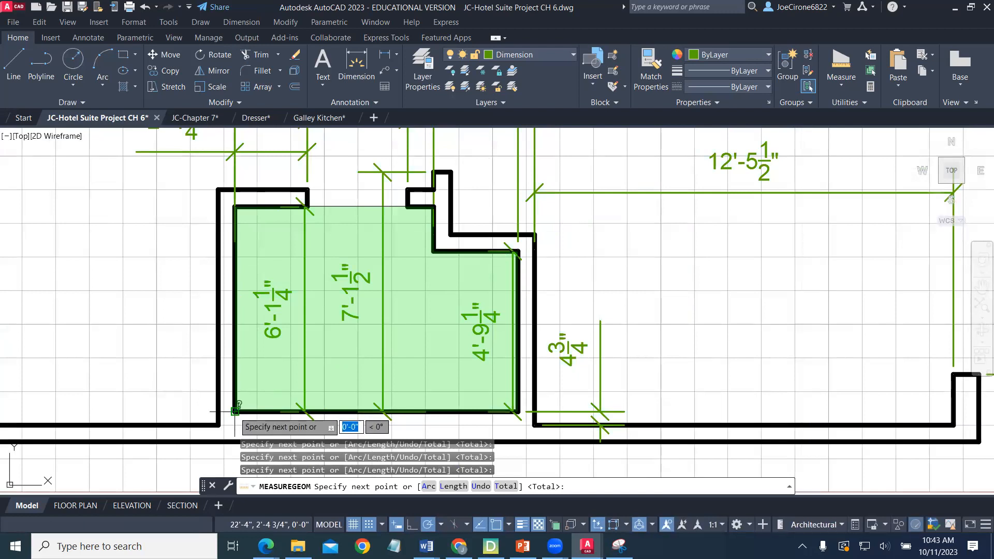
key(Return)
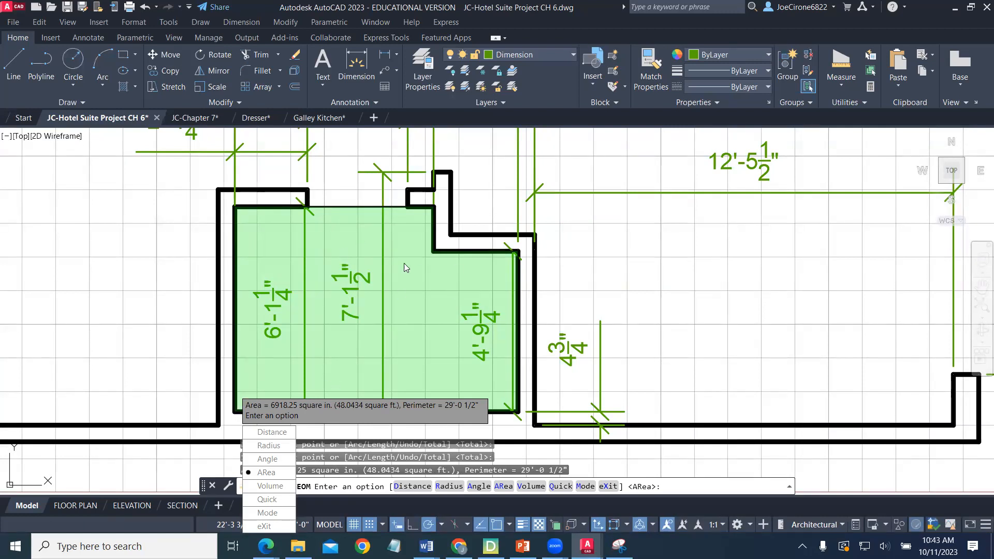
key(Escape)
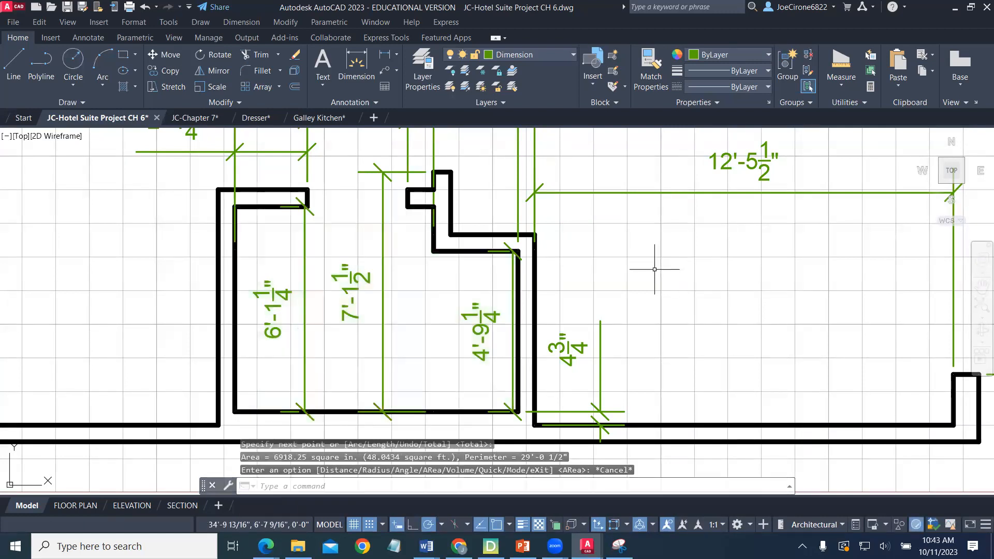
Switch the hotel suite drawing to the FLOOR PLAN layout and clear any selection inside its viewport
scroll(647, 266, down, 2)
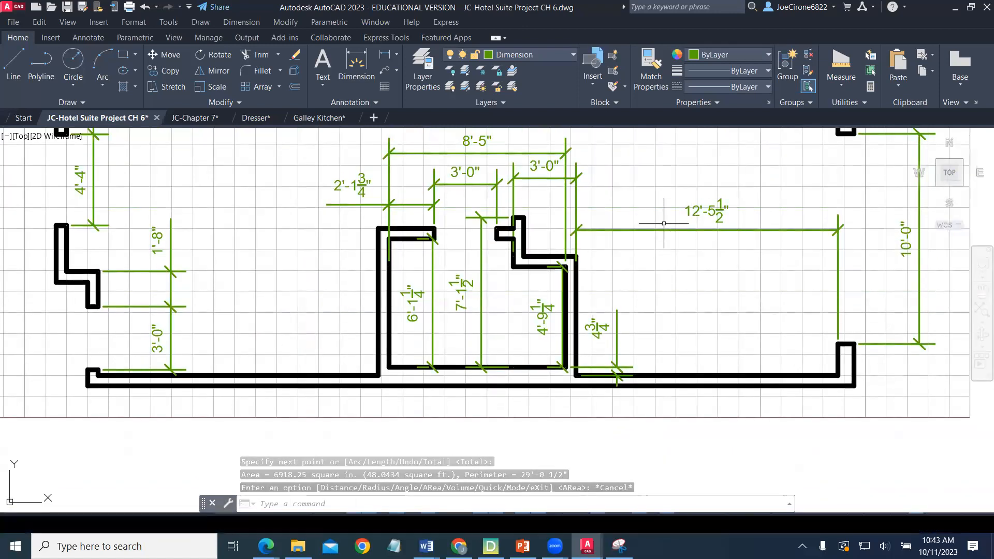
click(667, 227)
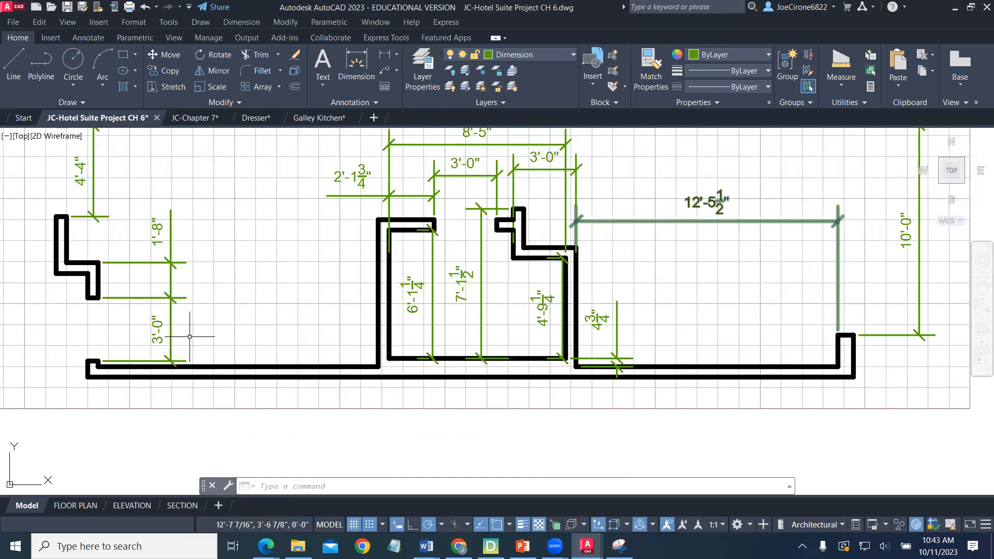
key(Escape)
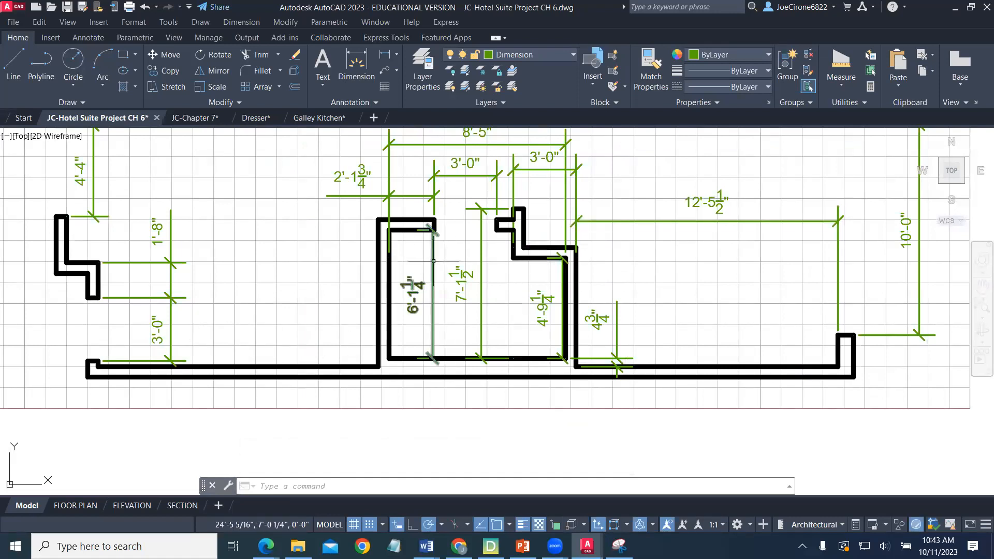
scroll(445, 274, down, 3)
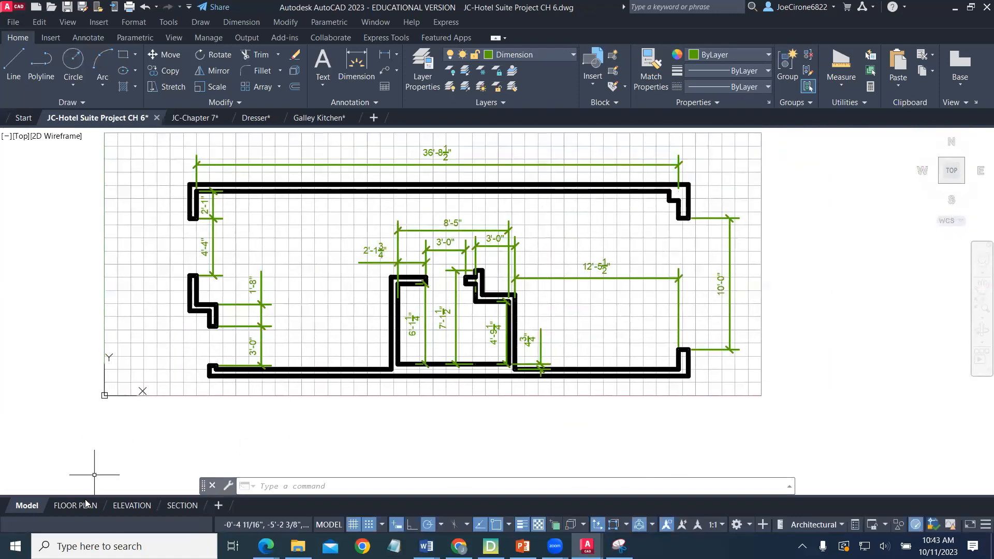
click(79, 507)
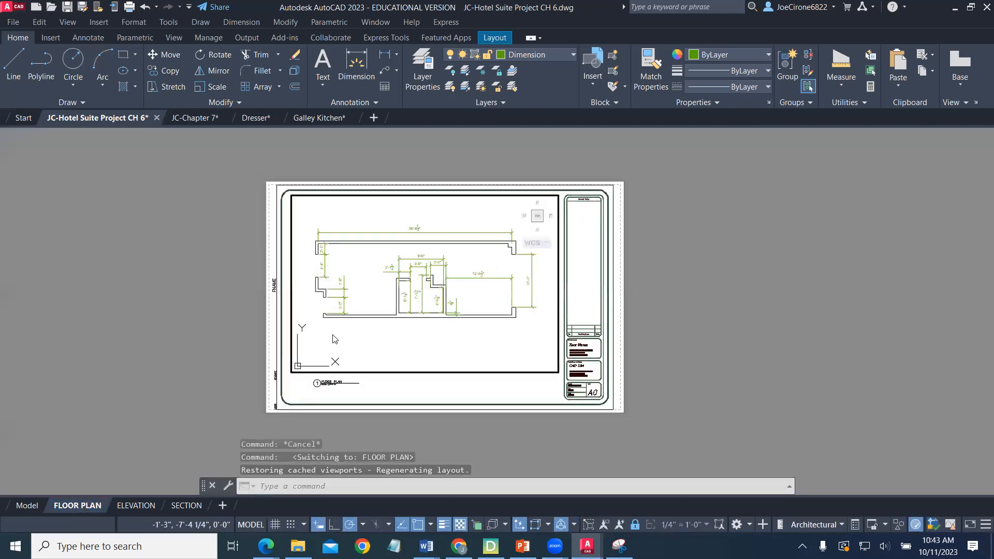
click(383, 225)
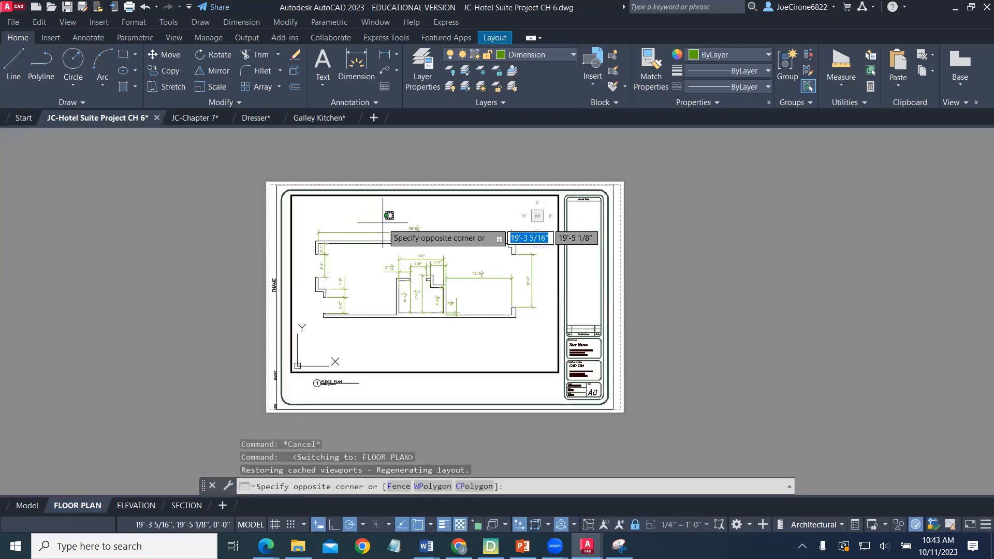
click(357, 242)
key(Escape)
key(Escape)
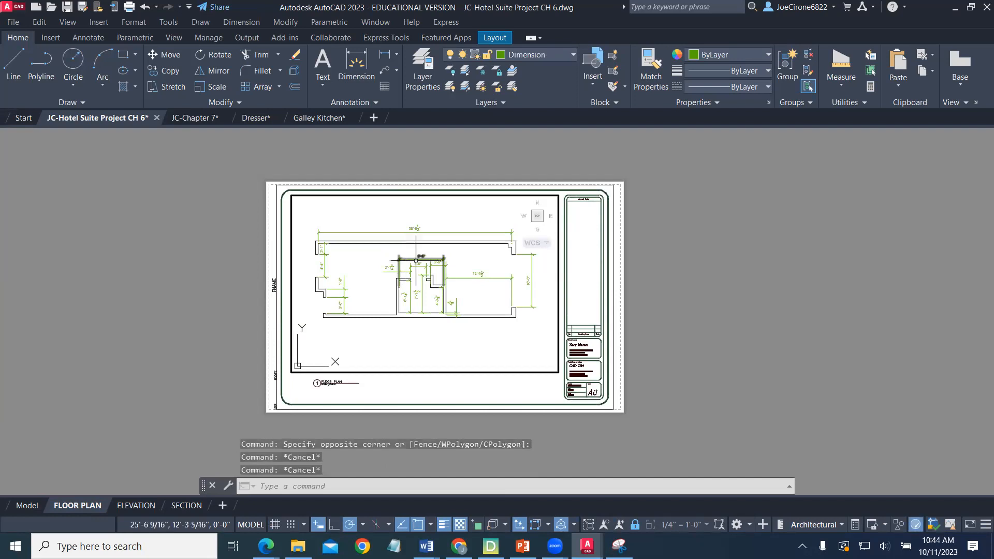
Unlock the floor plan viewport and set its scale to 1/8" = 1'-0"
click(633, 527)
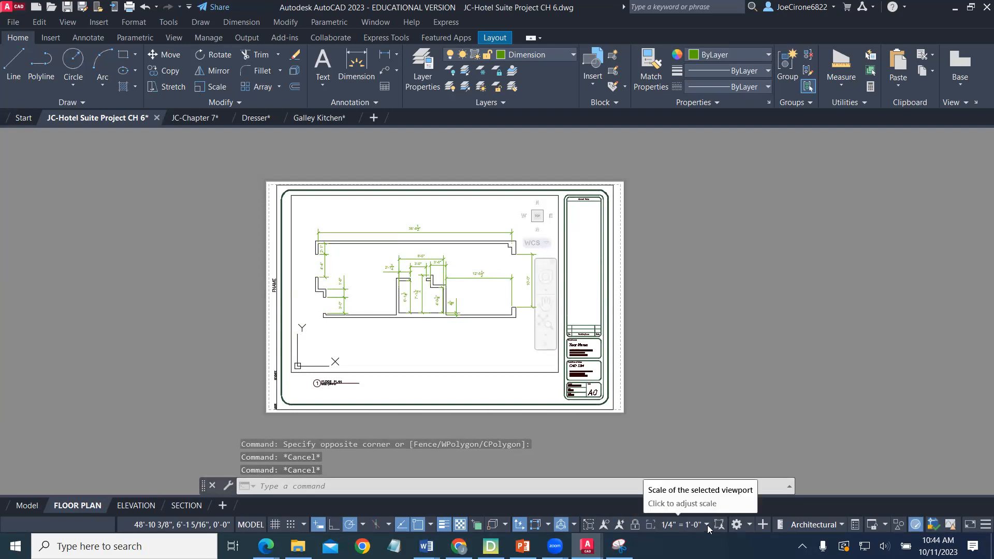
click(706, 525)
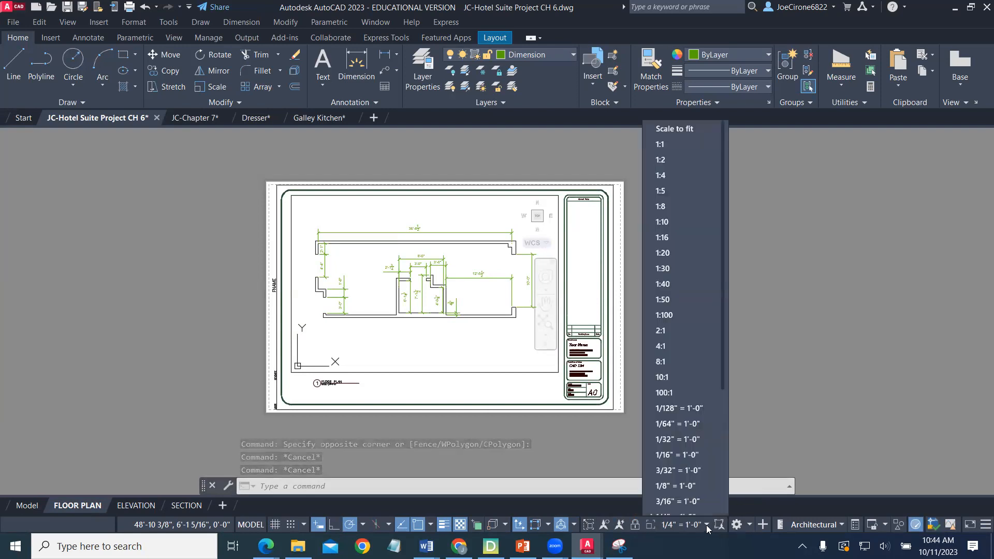
click(683, 476)
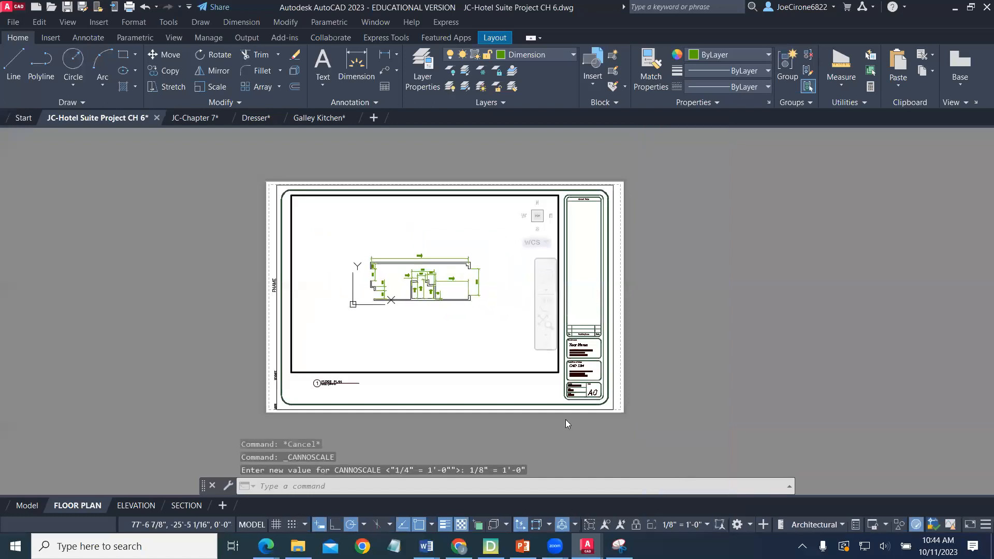
Set the floor plan viewport's scale to 1/4" = 1'-0" and lock it, returning to paper space
click(705, 527)
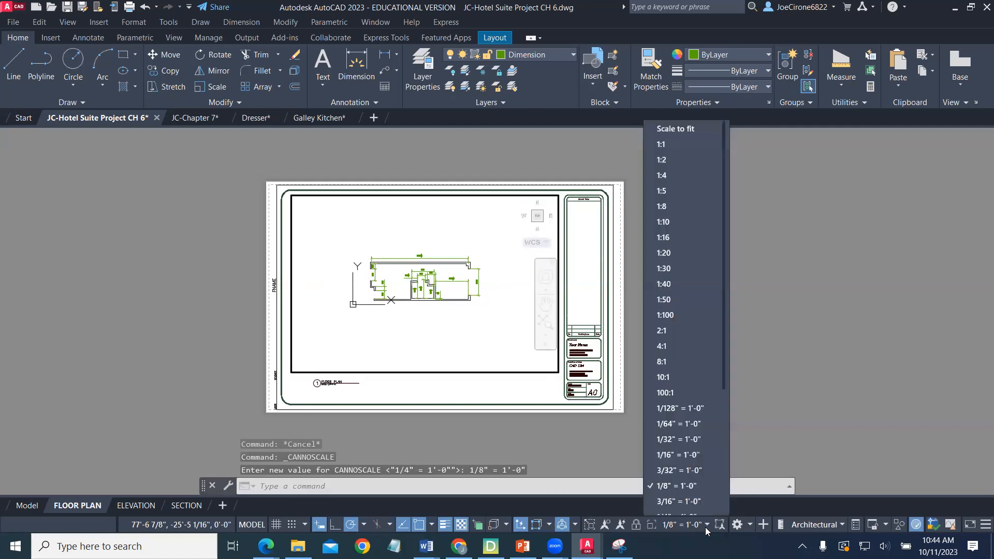
click(676, 510)
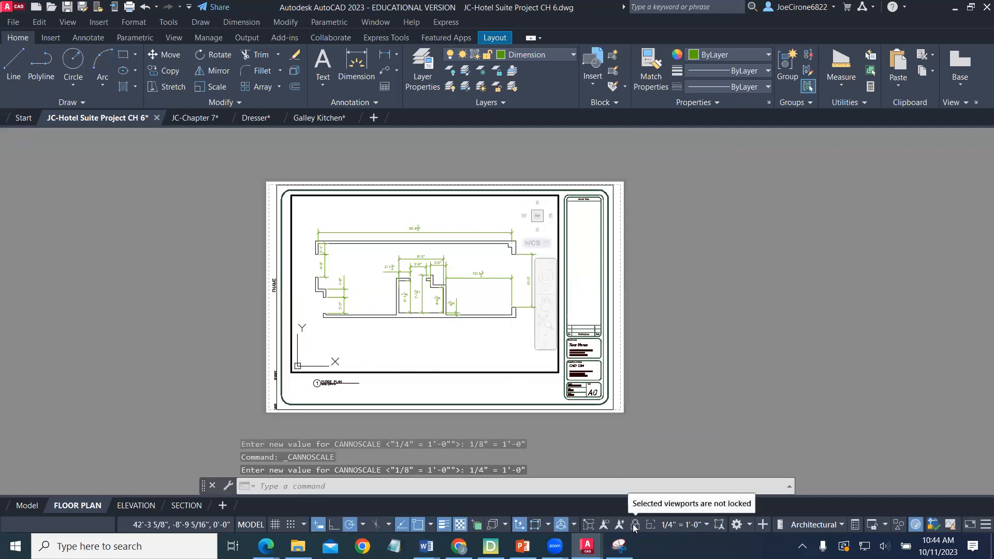
double_click(501, 394)
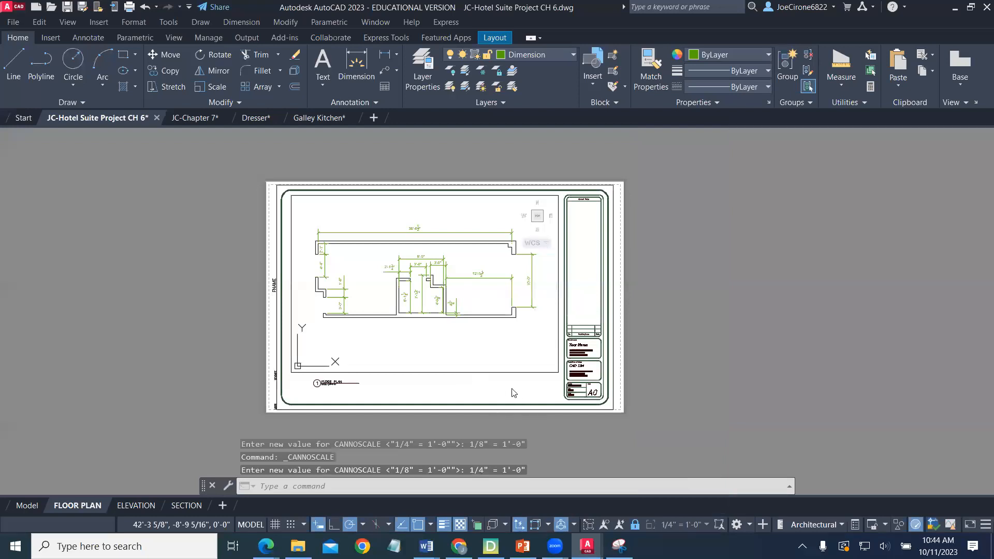
double_click(493, 397)
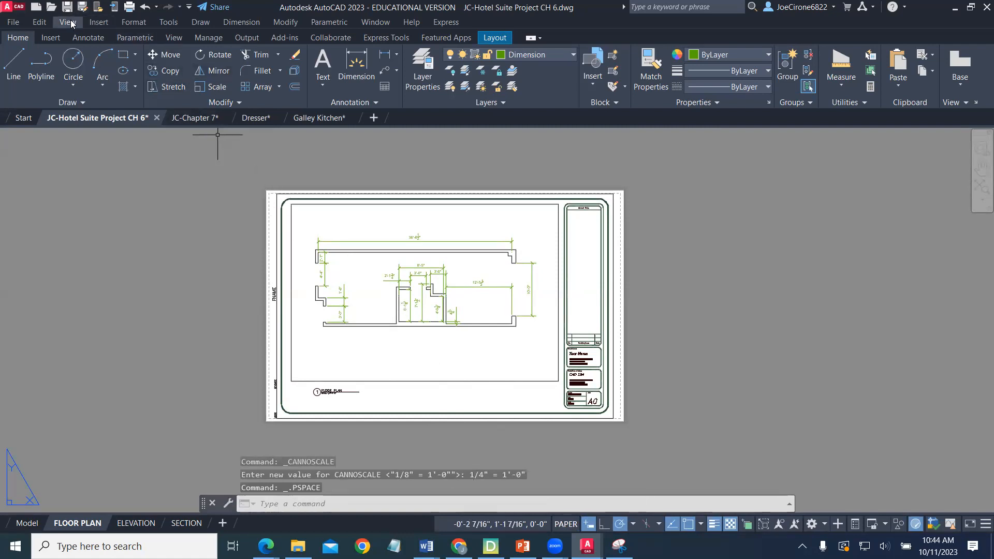
Create a small rectangular single viewport near the sheet's lower right, overlapping the bottom edge of the large floor plan viewport
click(188, 7)
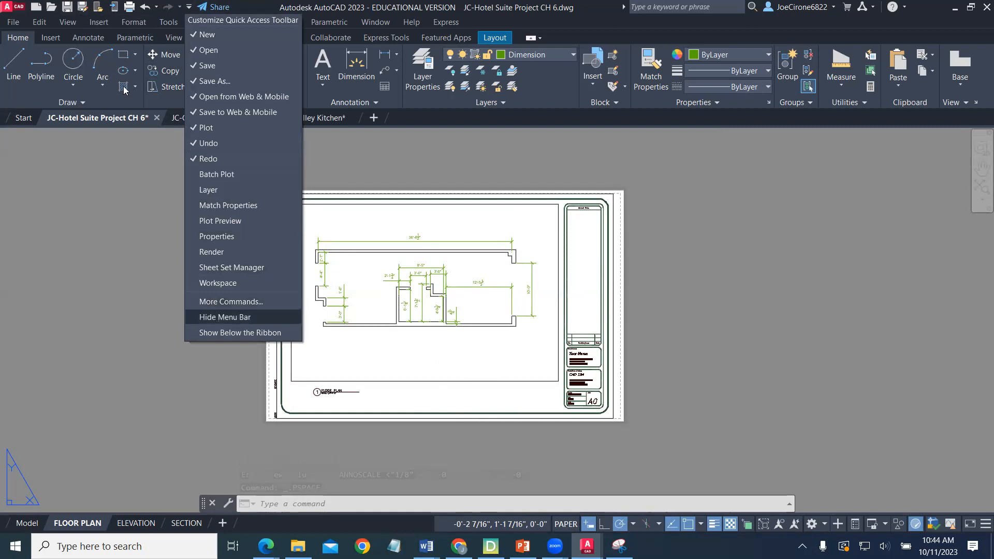
click(68, 24)
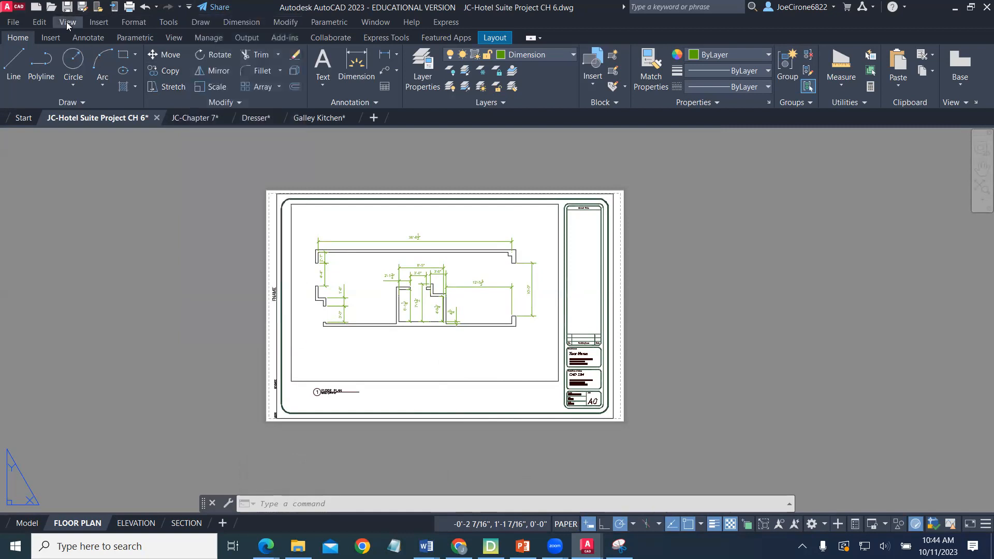
click(68, 23)
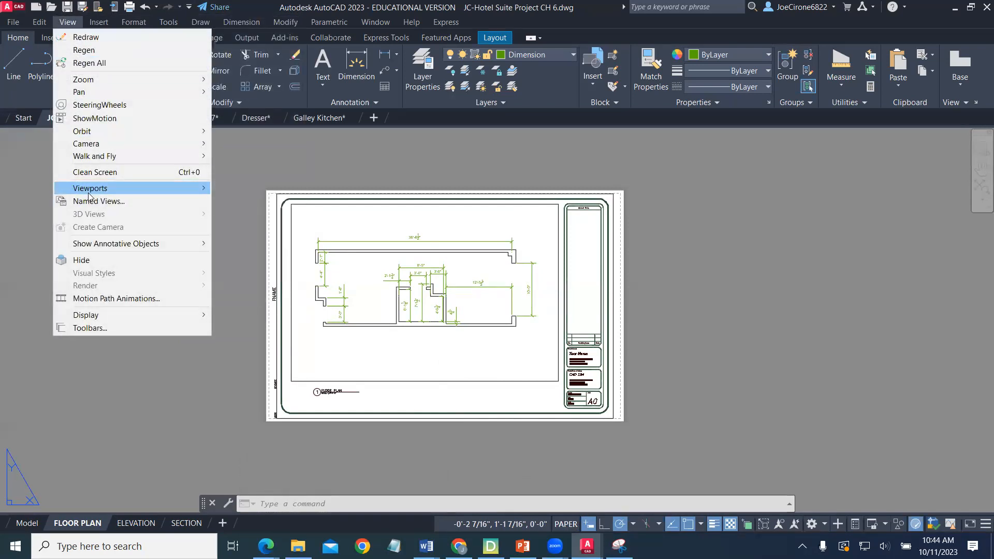
mouse_move(89, 196)
click(235, 220)
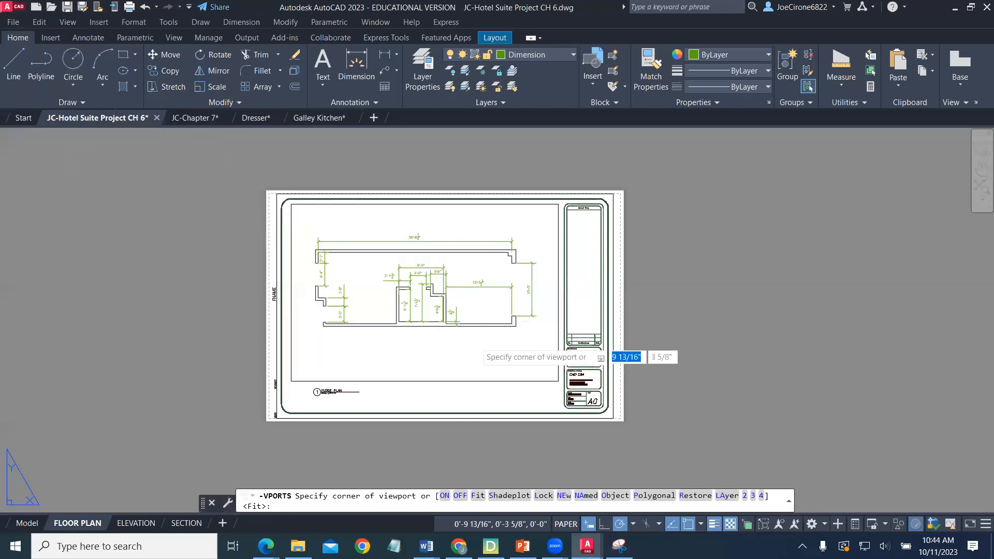
click(475, 342)
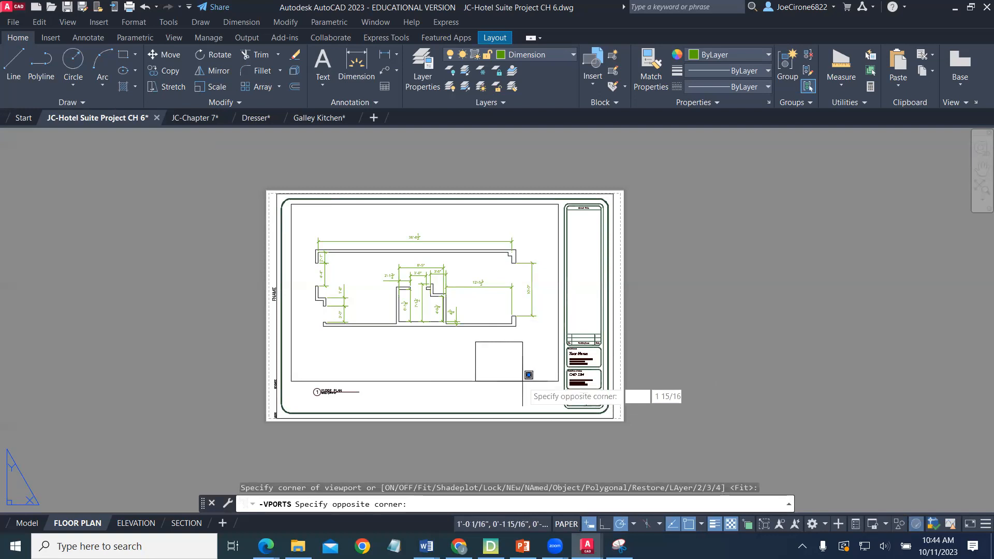
click(524, 394)
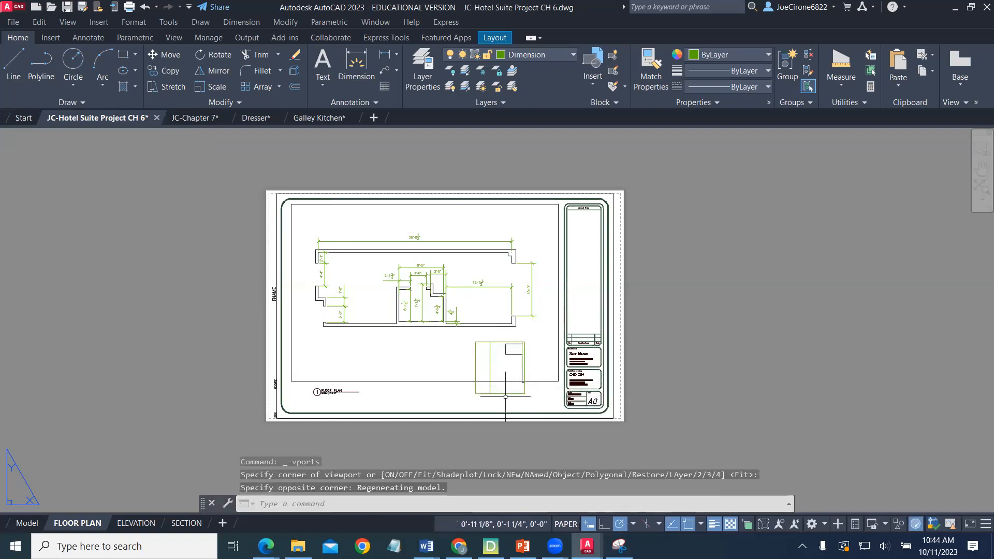
Examine the new small viewport and where it overlaps the bottom edge of the floor plan viewport
scroll(510, 398, up, 6)
click(484, 338)
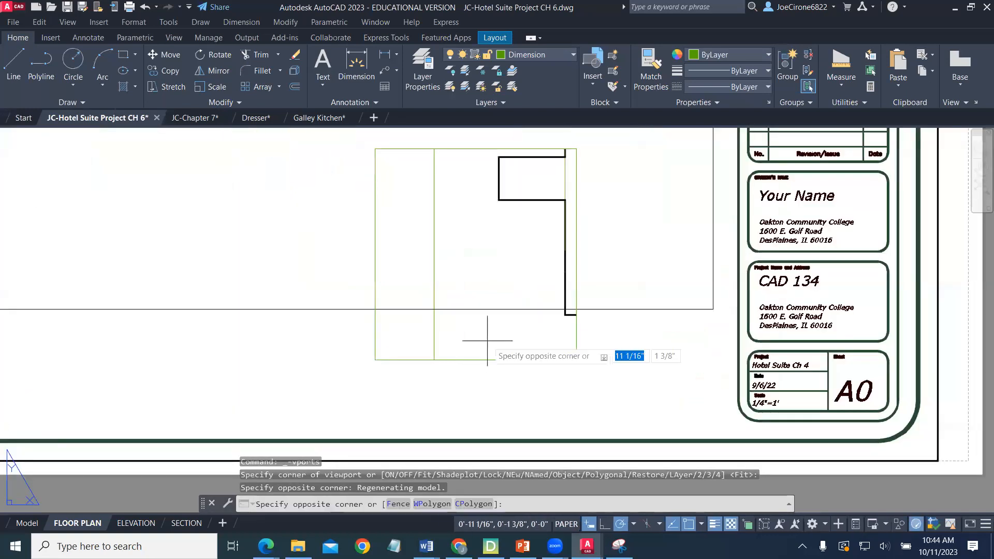
click(489, 341)
click(470, 319)
click(450, 332)
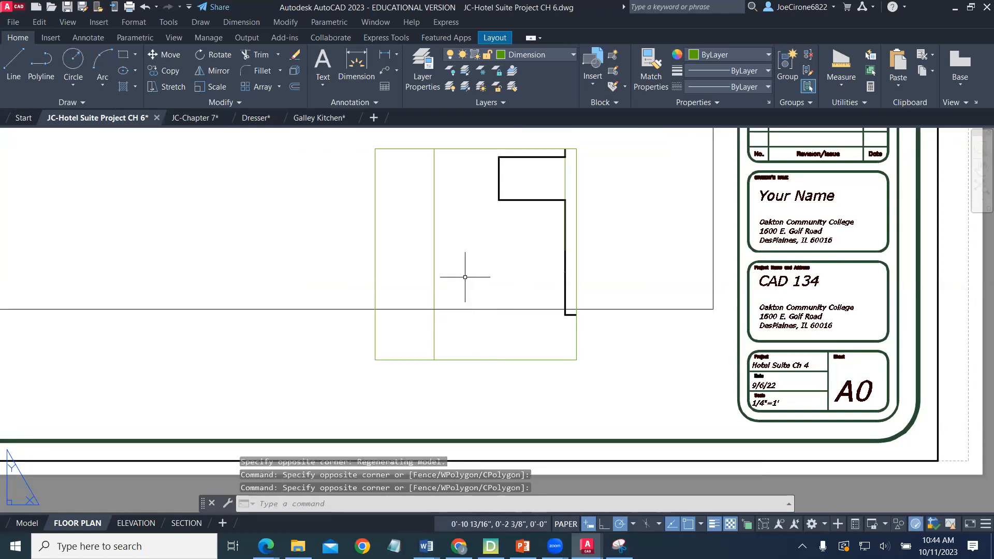
click(477, 330)
click(453, 338)
middle_drag(486, 313, 513, 361)
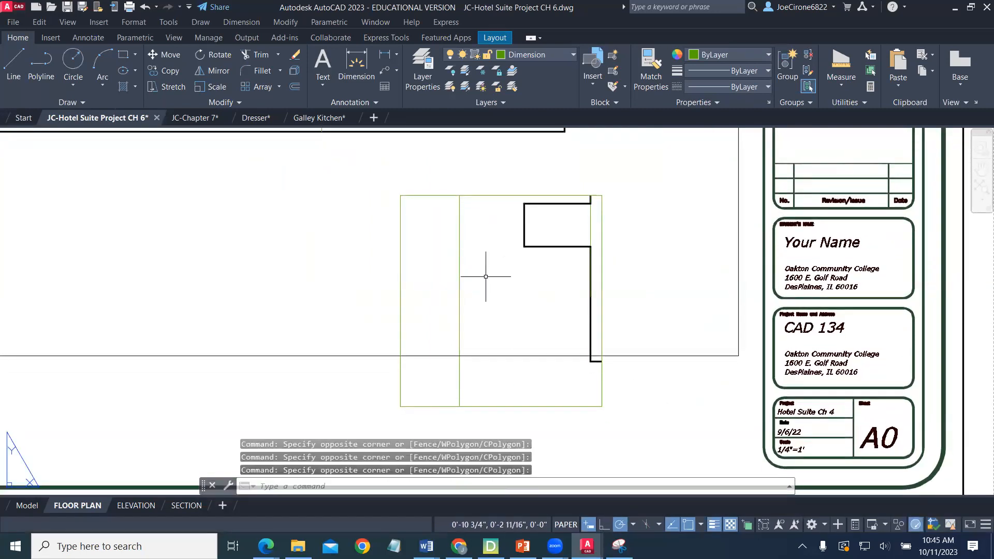
scroll(619, 406, down, 4)
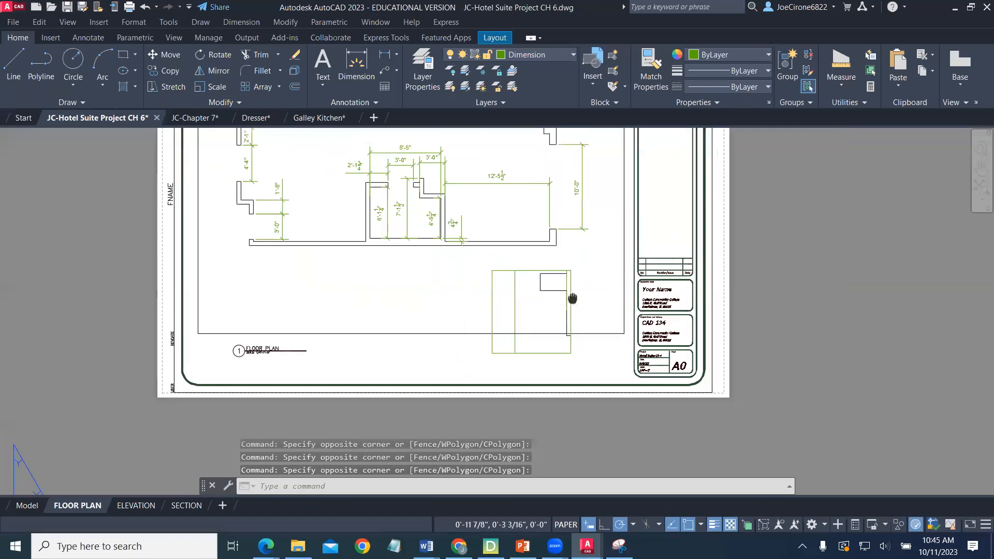
Activate the small viewport and reframe its contents on the central room of the floor plan
double_click(575, 381)
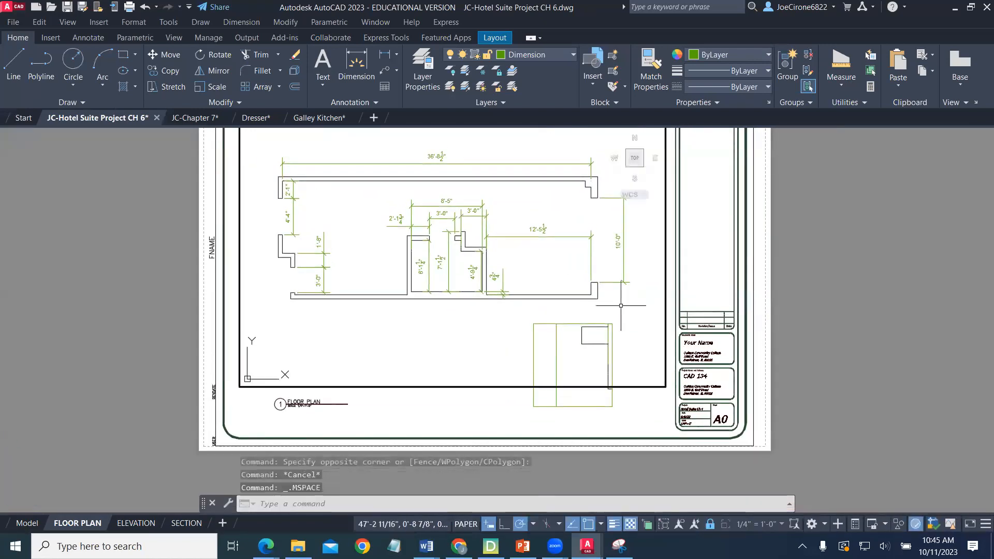
click(582, 384)
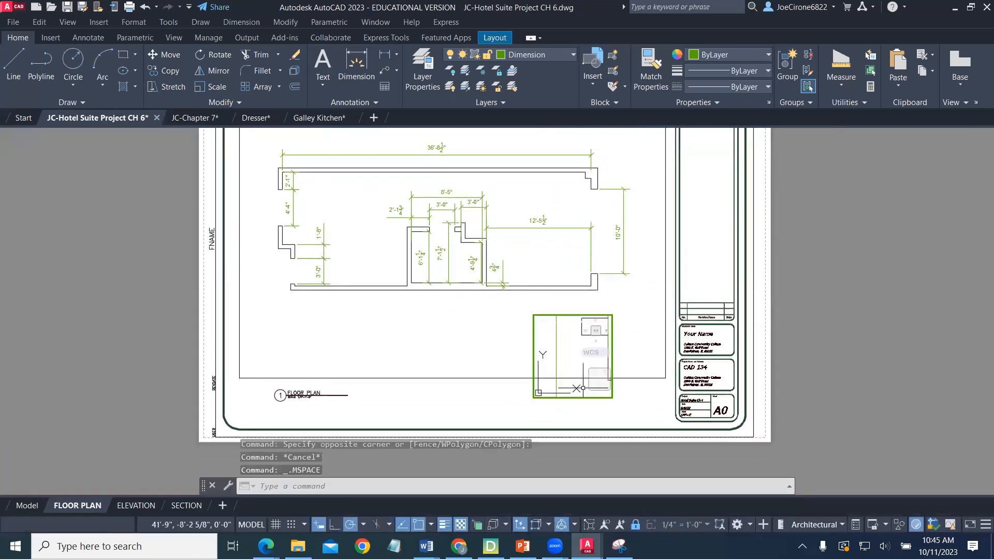
scroll(580, 346, down, 3)
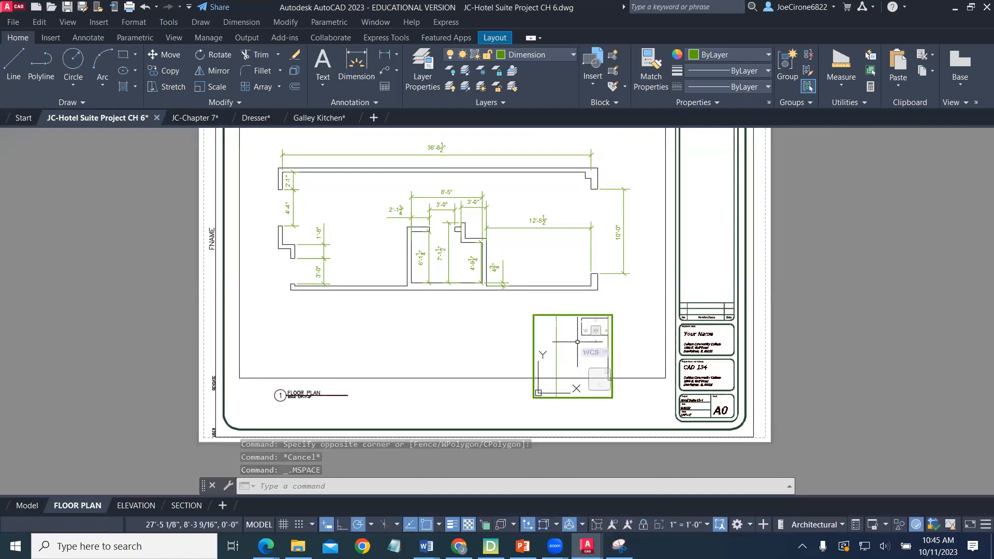
scroll(582, 338, down, 2)
mouse_move(574, 346)
middle_down()
mouse_move(603, 341)
mouse_move(581, 337)
mouse_move(579, 347)
middle_up()
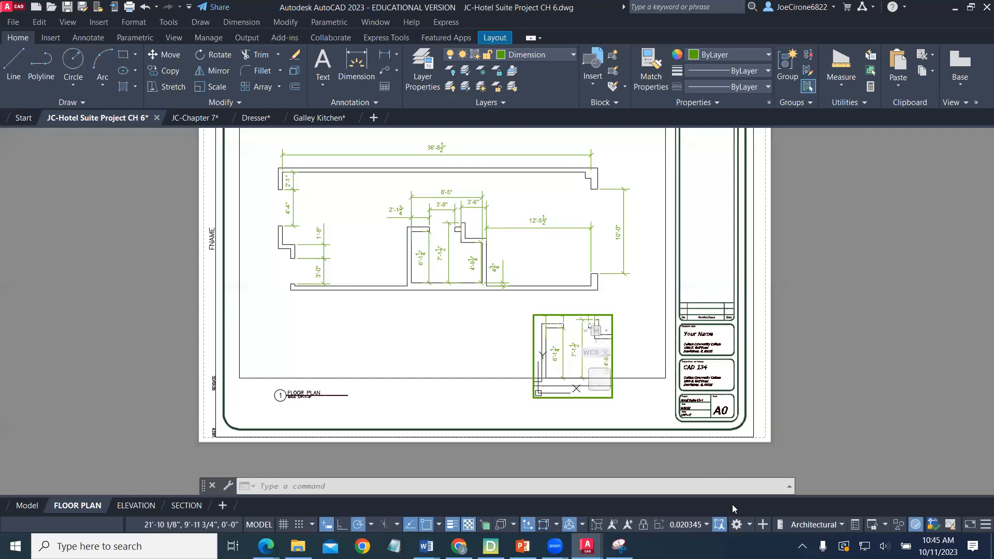
Set the small viewport's scale to 1/8" = 1'-0" and return to paper space
click(707, 524)
scroll(709, 460, down, 1)
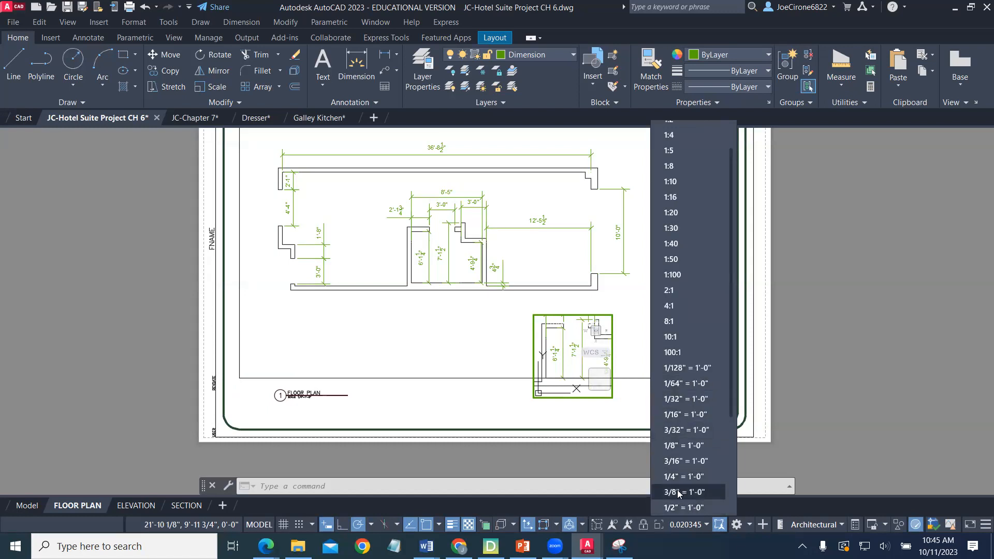
scroll(681, 493, down, 1)
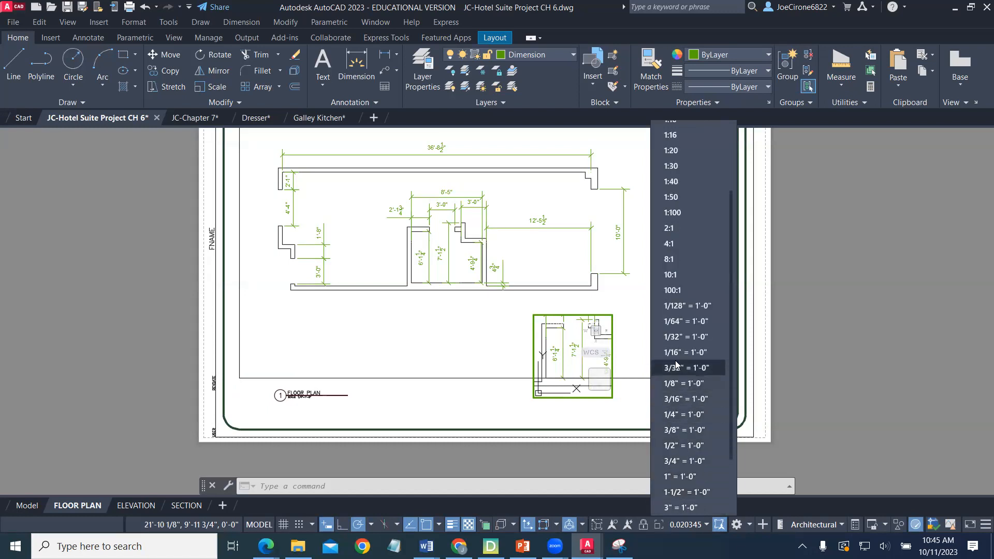
click(677, 383)
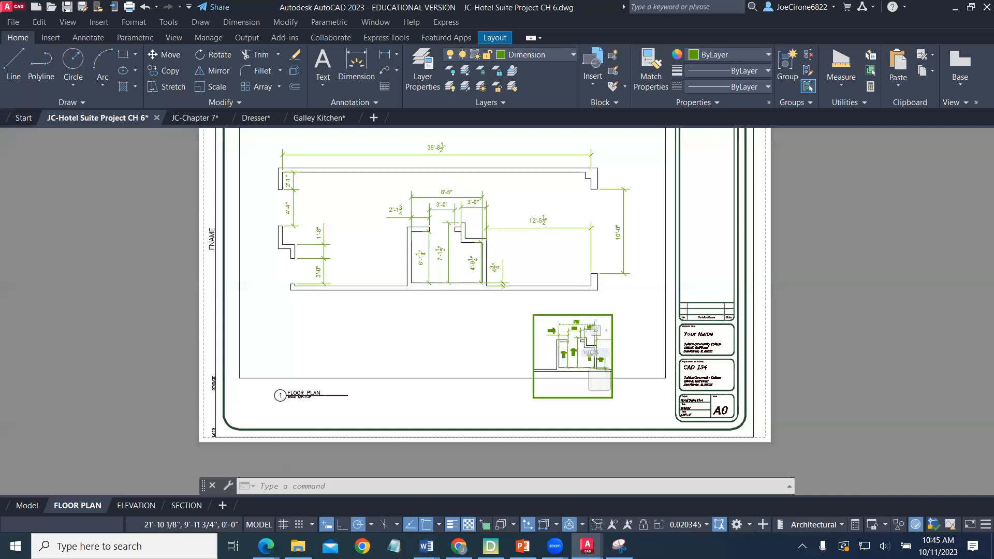
double_click(631, 405)
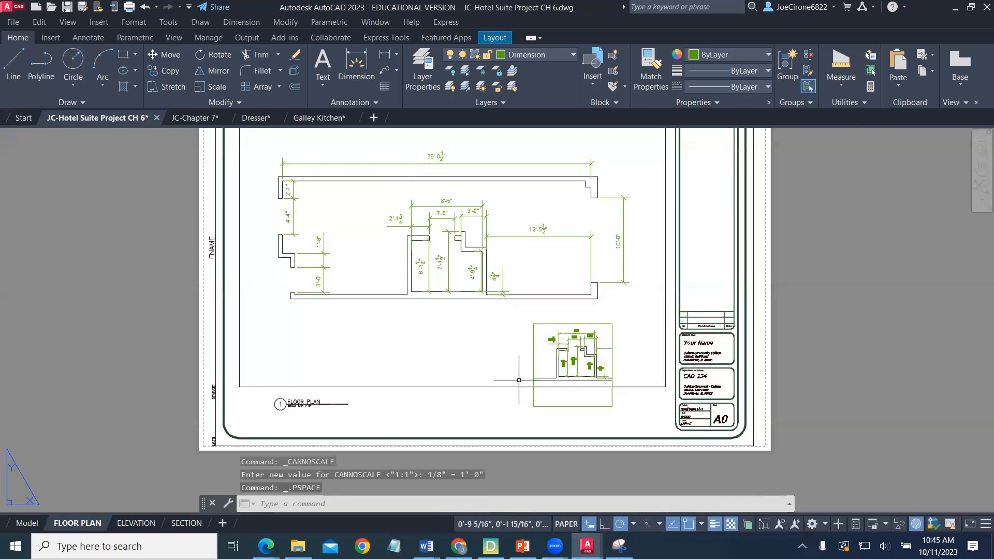
Freeze the Dimension layer in the small viewport only and return to paper space
scroll(521, 379, up, 2)
scroll(521, 379, down, 1)
scroll(543, 330, down, 4)
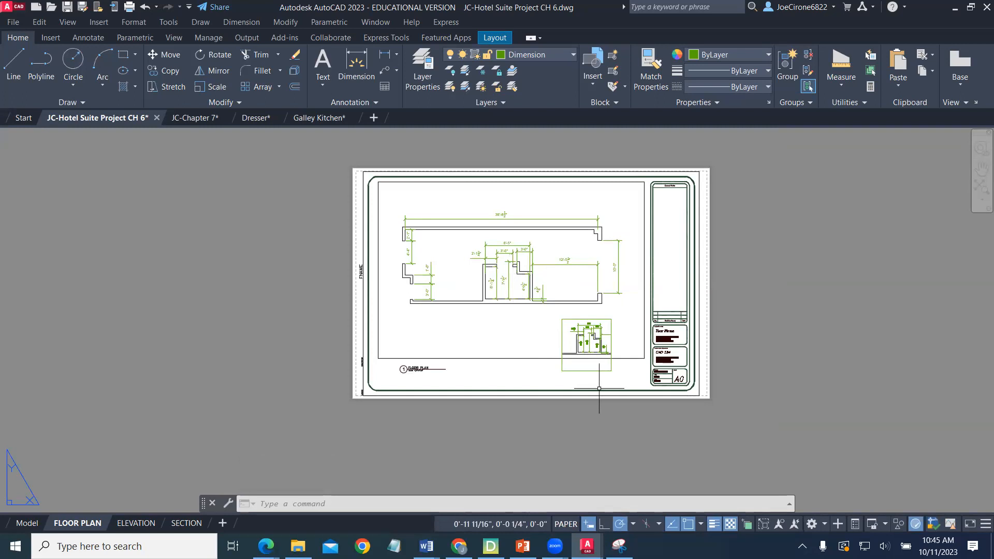
scroll(572, 374, up, 5)
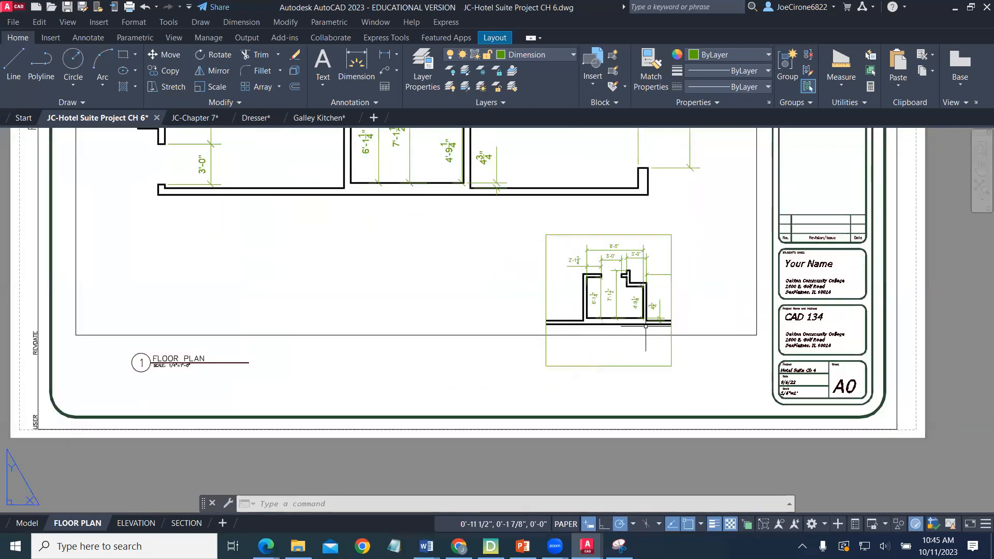
double_click(616, 350)
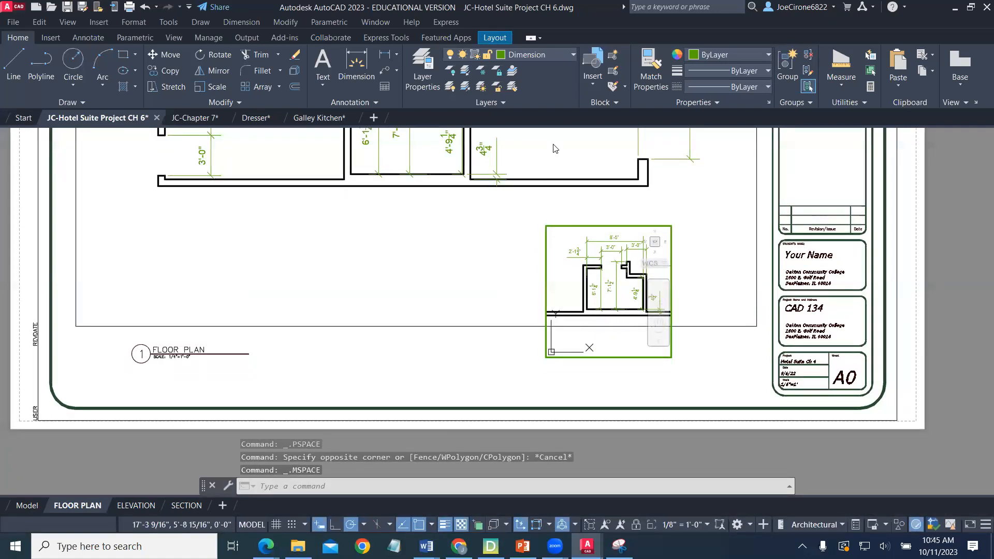
click(573, 55)
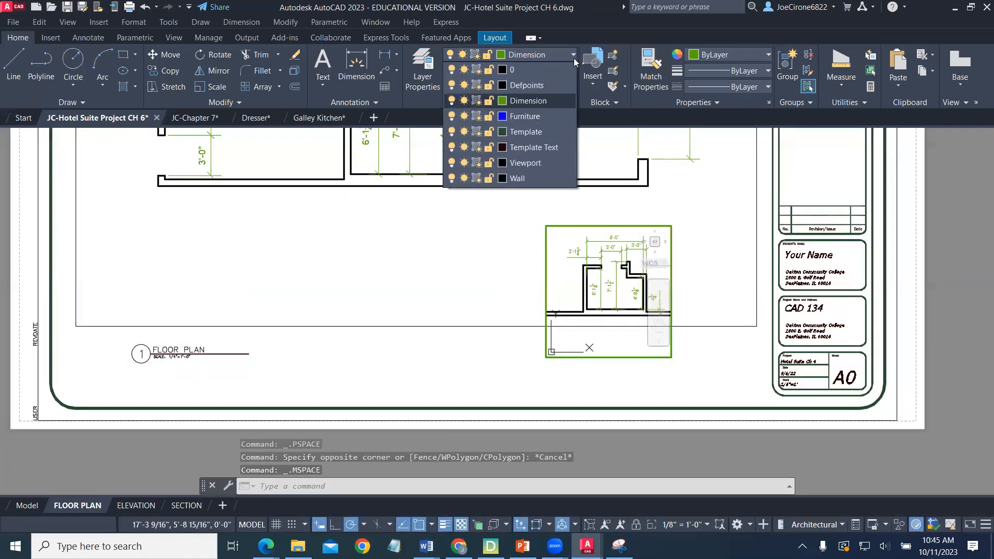
click(476, 101)
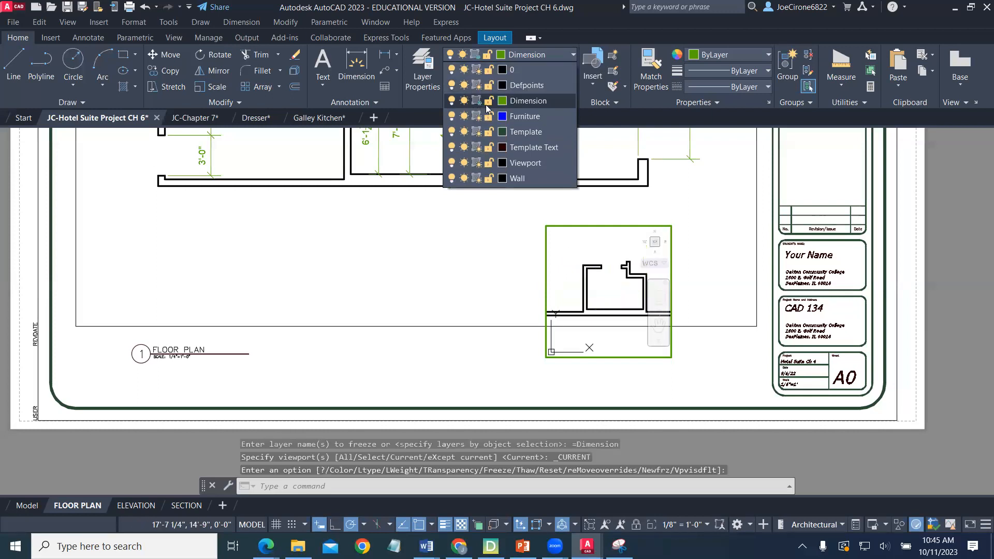
double_click(456, 371)
scroll(450, 377, down, 2)
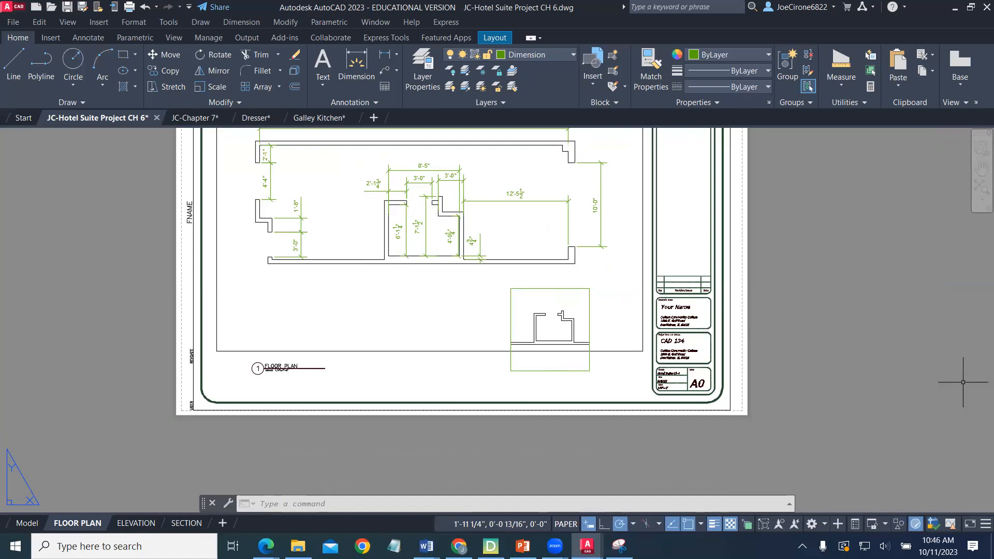
key(Escape)
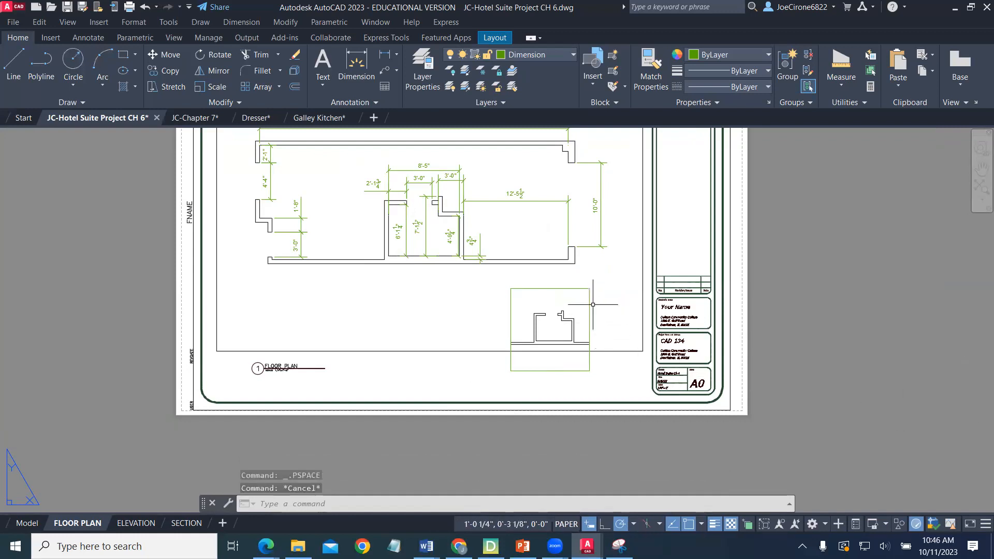
Copy the small viewport twice to its left, keeping all three aligned in a horizontal row
click(580, 289)
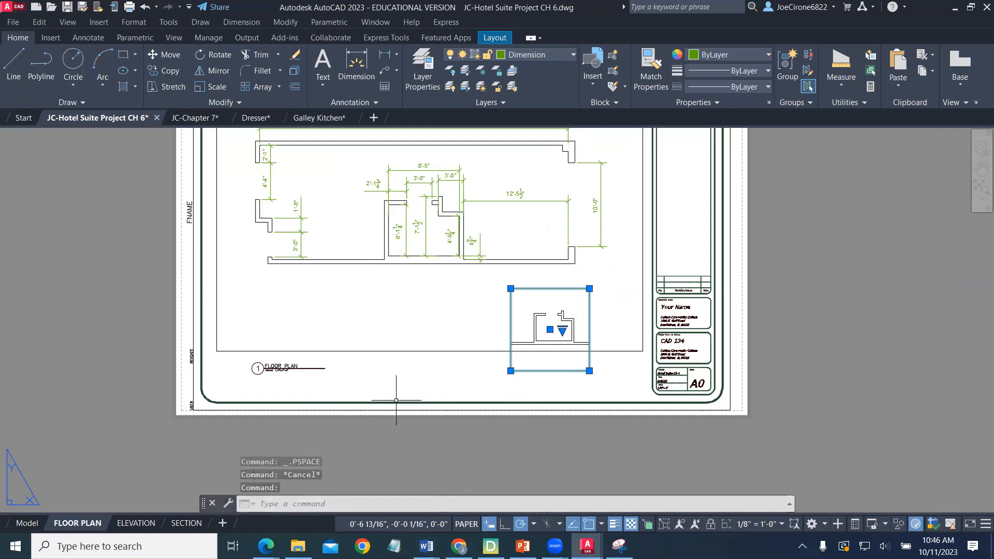
click(159, 72)
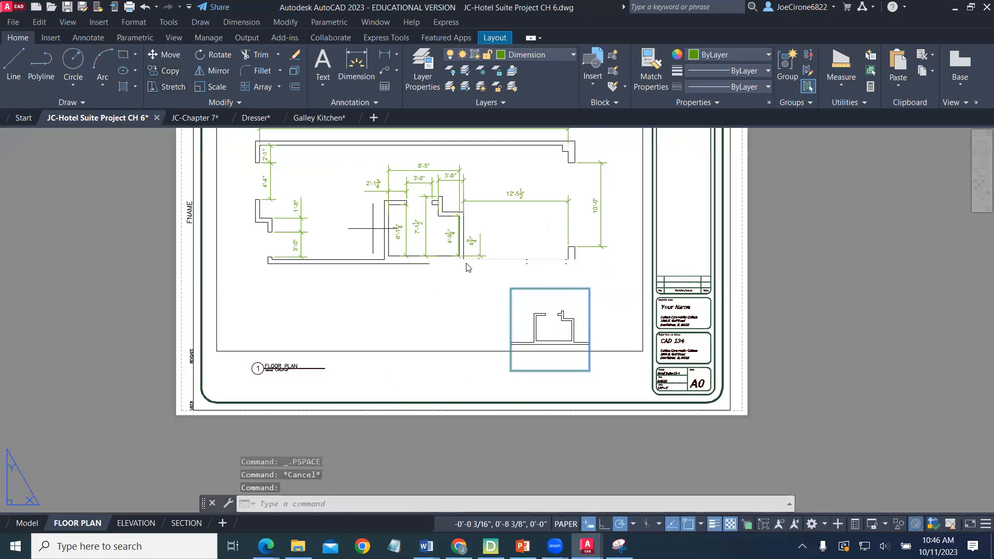
click(510, 289)
click(405, 288)
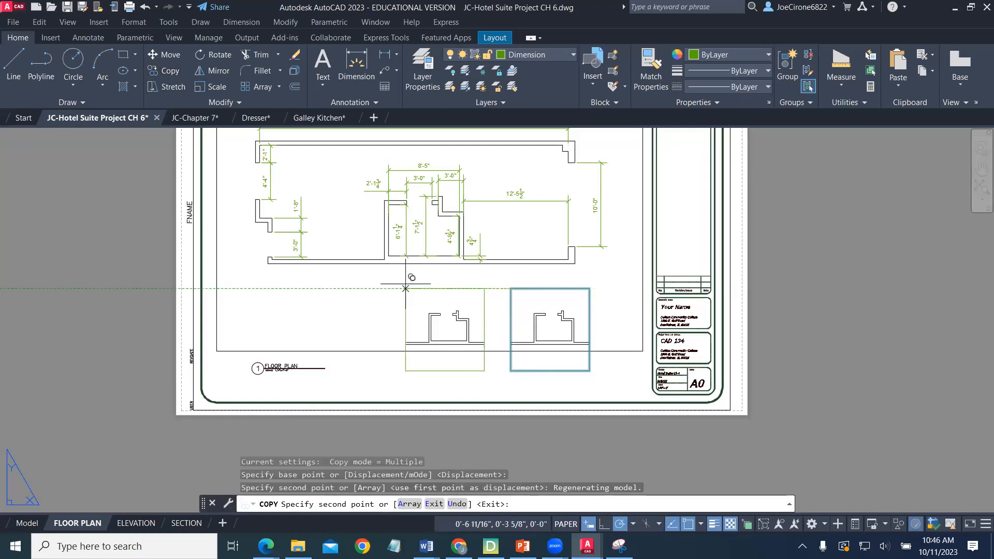
click(320, 288)
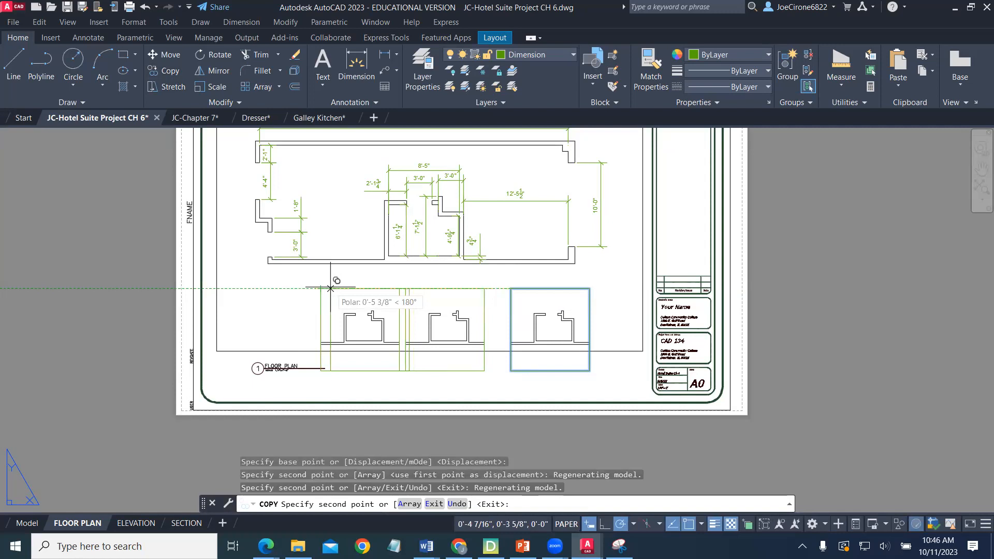
key(Escape)
Reframe the leftmost small viewport on the plan's left end and the rightmost on its right end, returning to paper space
double_click(354, 304)
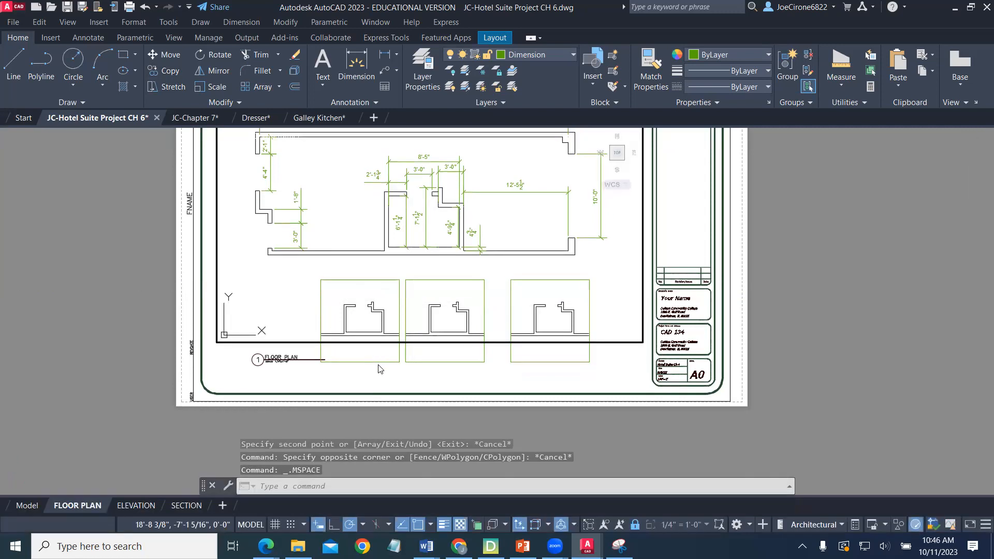
click(369, 357)
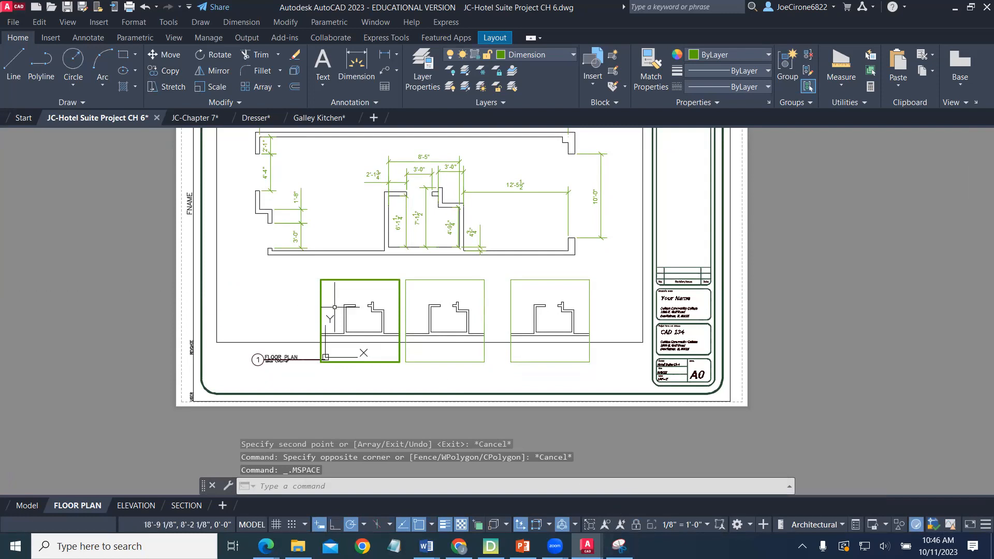
middle_drag(363, 296, 432, 312)
click(546, 312)
click(553, 313)
click(552, 314)
click(528, 316)
click(539, 352)
middle_drag(557, 313, 493, 332)
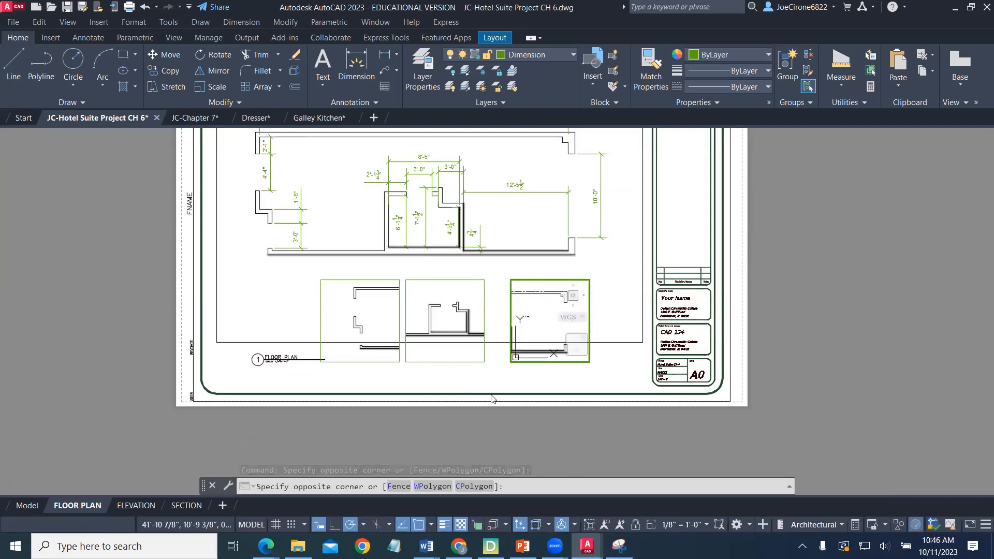
double_click(557, 379)
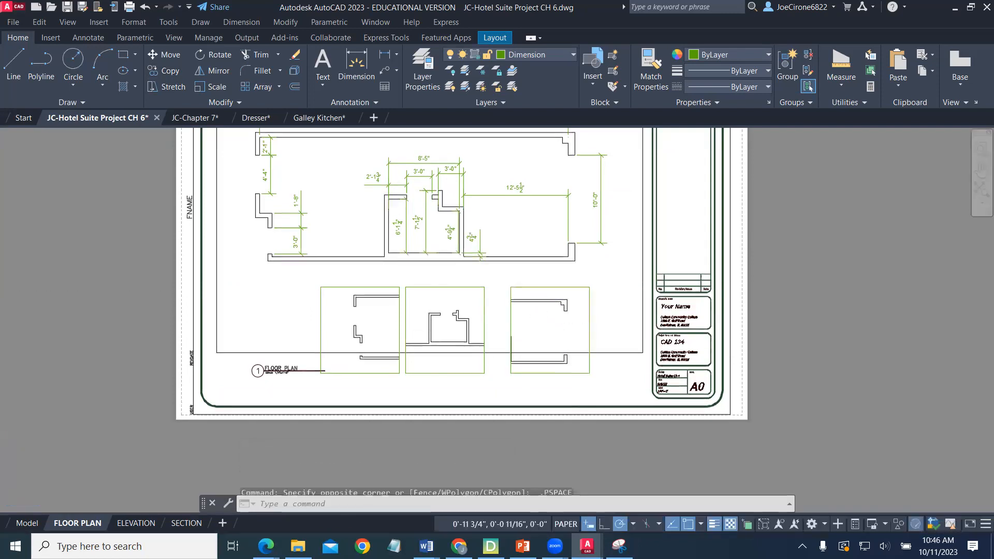
Switch to model space and make Furniture the current layer
click(25, 523)
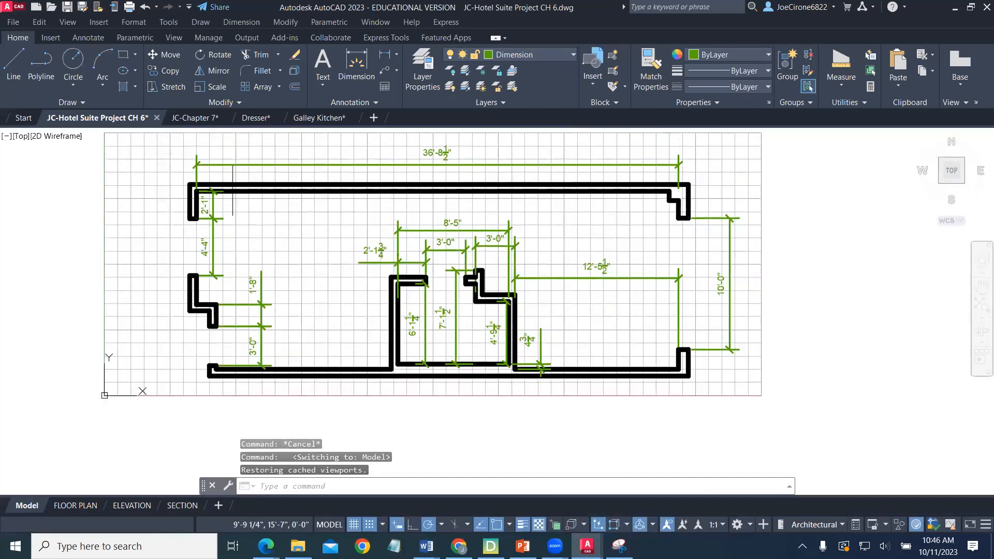
click(573, 54)
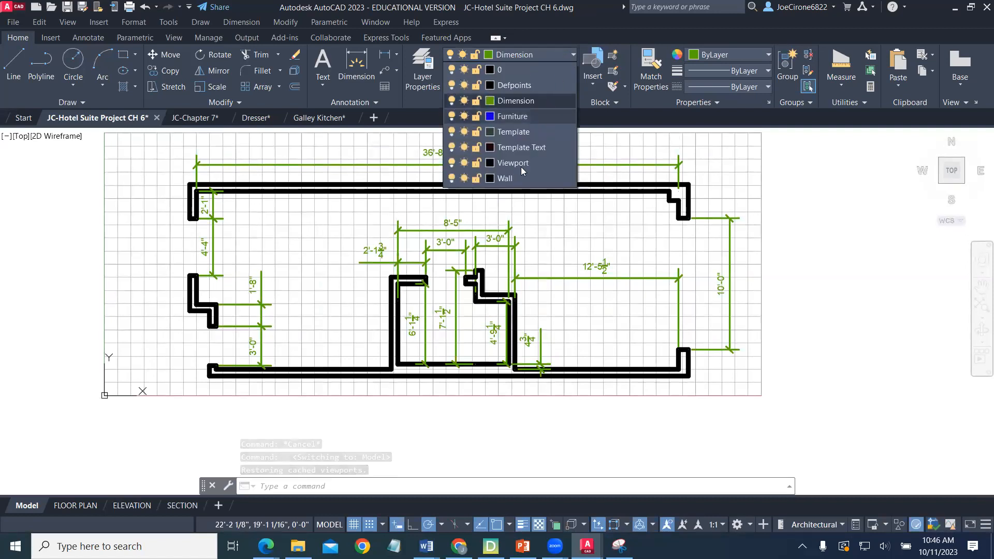
click(512, 120)
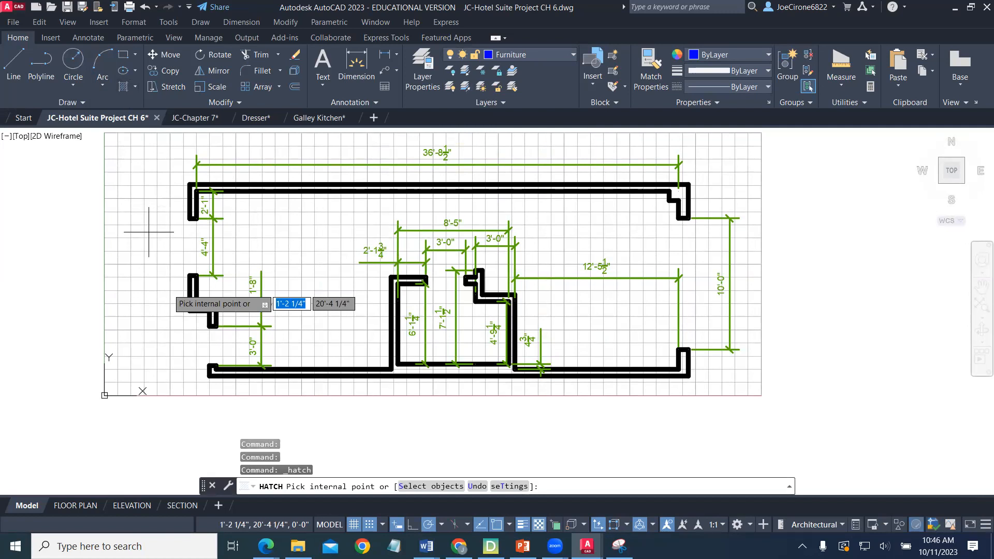
Hatch the inside of the lower wall outline, including the central room's walls, with a solid fill on the Furniture layer
scroll(417, 328, up, 2)
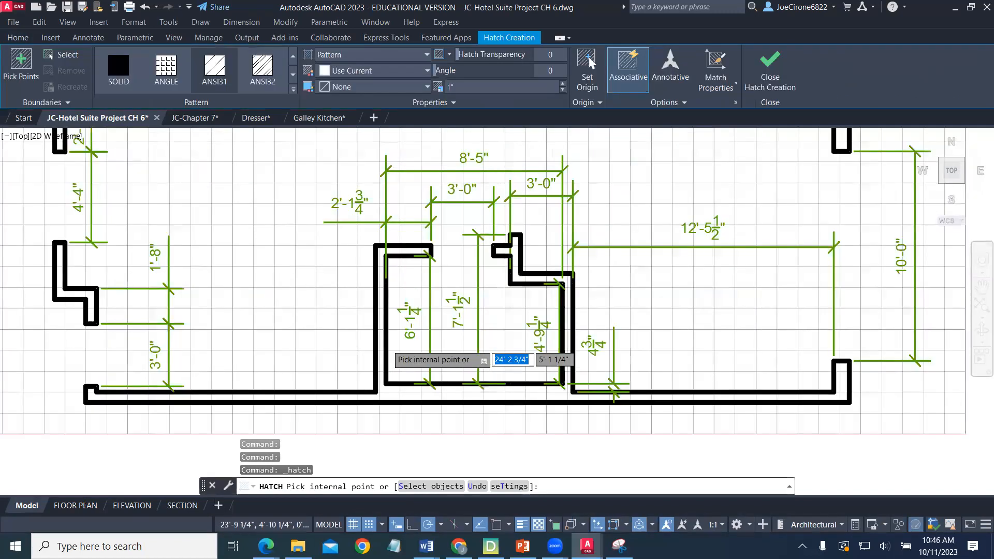
scroll(393, 342, up, 4)
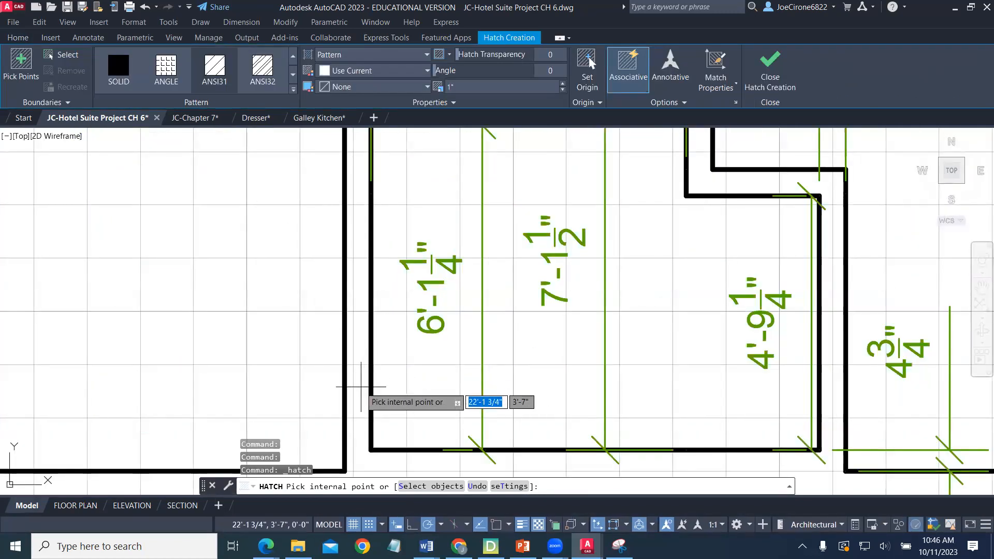
click(361, 386)
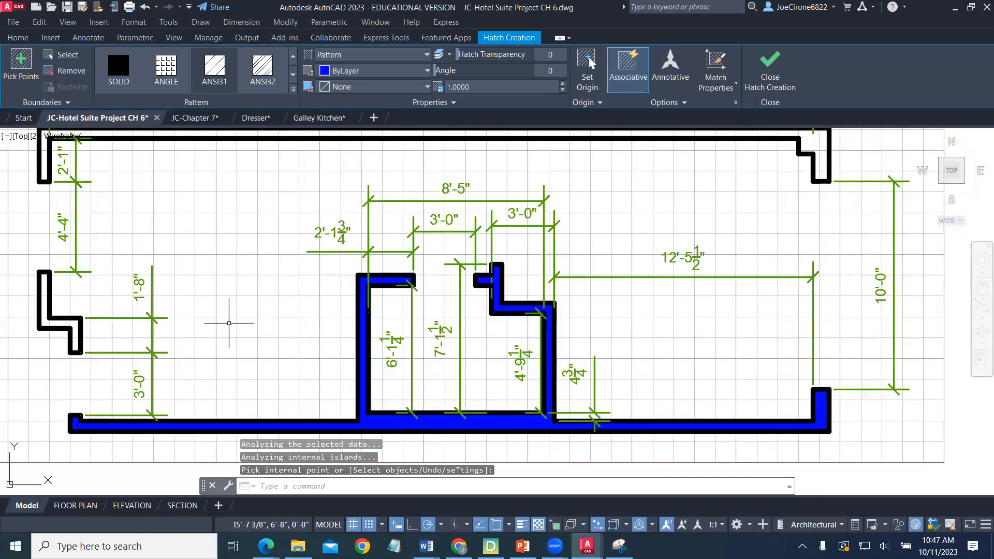
key(Return)
Review the wall hatch across the FLOOR PLAN layout's viewports and switch to the RedShelf eReader in the browser
click(78, 506)
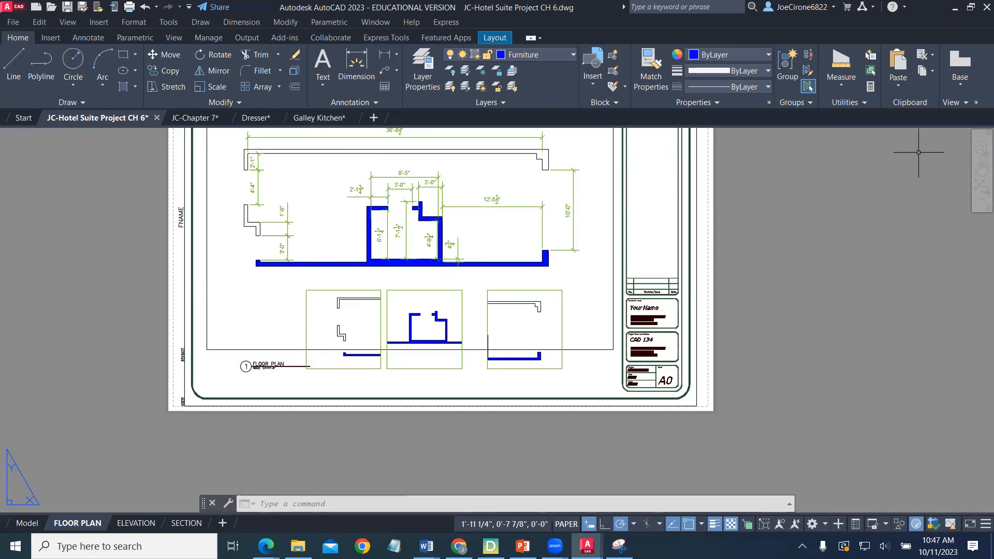
key(alt+Tab)
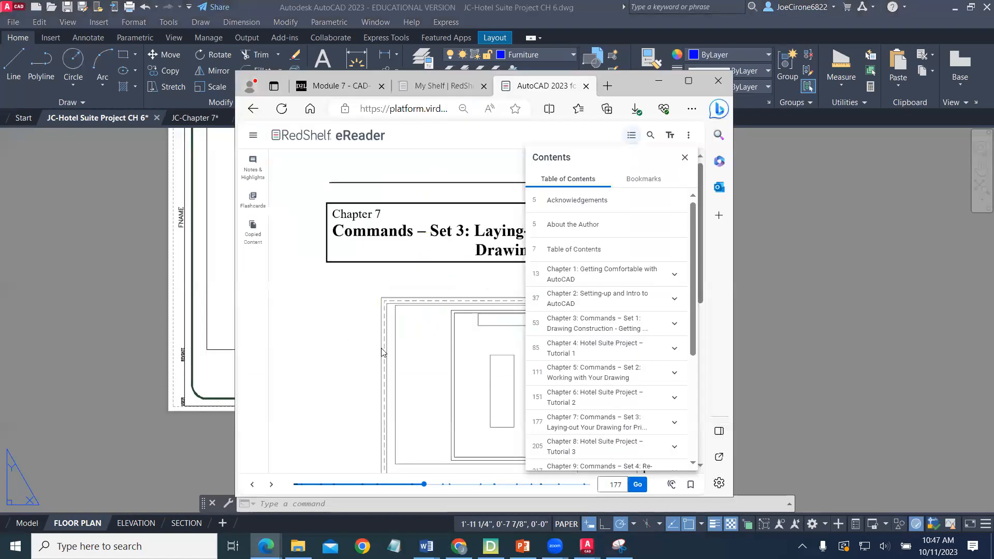
Read the Chapter 7 learning objectives in the eReader, closing its contents list, and return to AutoCAD
click(367, 361)
scroll(417, 350, down, 5)
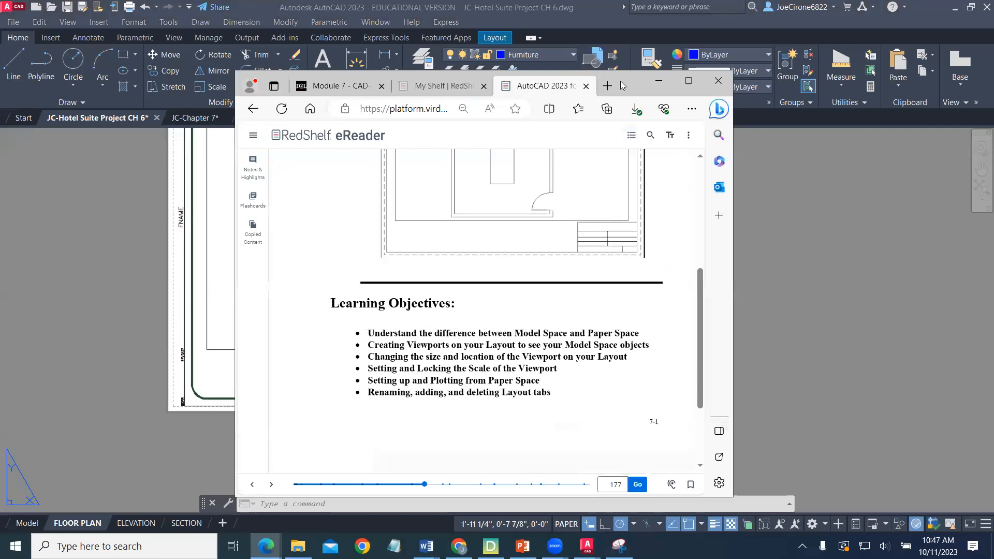
click(658, 81)
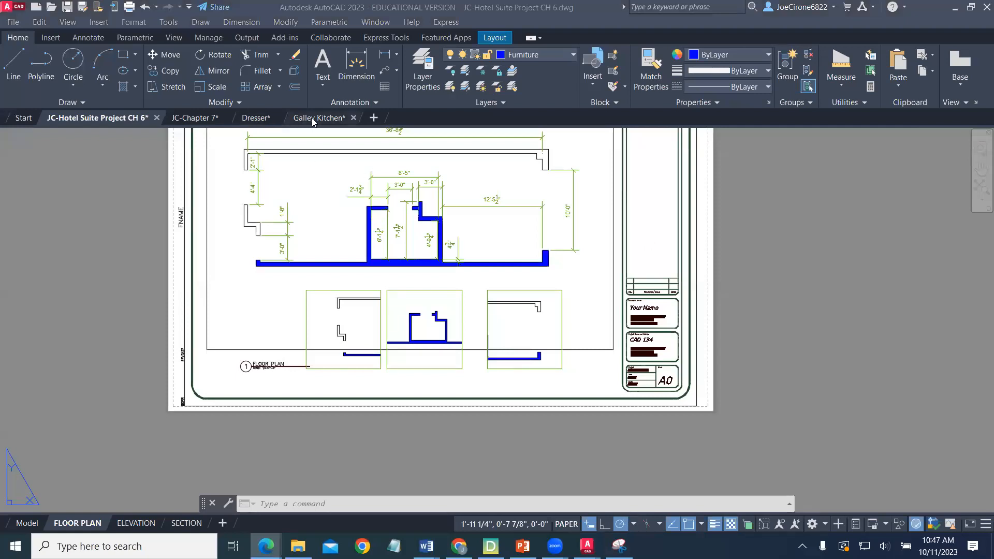
Switch to the Galley Kitchen drawing's Layout1 and examine the dimensioned kitchen plan in its viewport
mouse_move(342, 120)
click(322, 203)
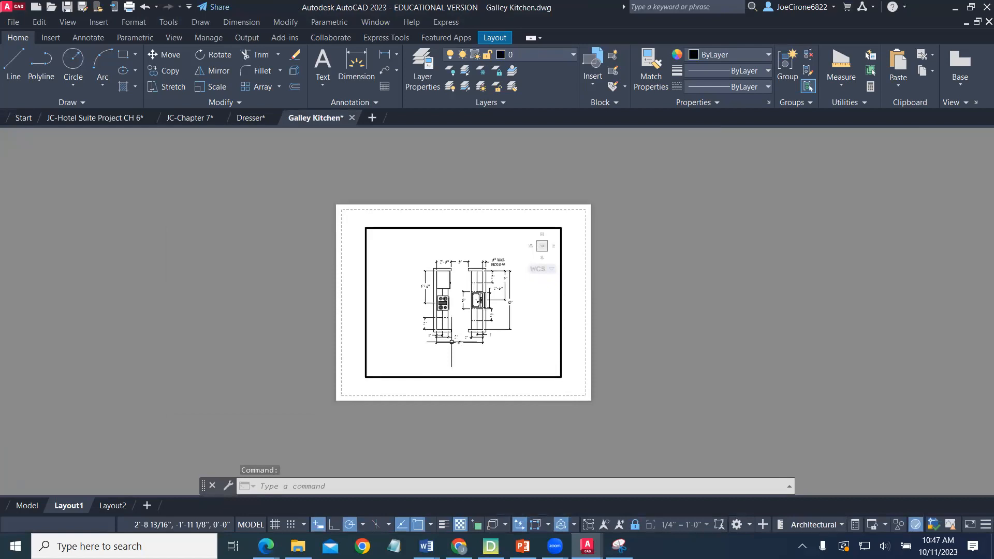
scroll(456, 336, up, 4)
scroll(456, 337, up, 1)
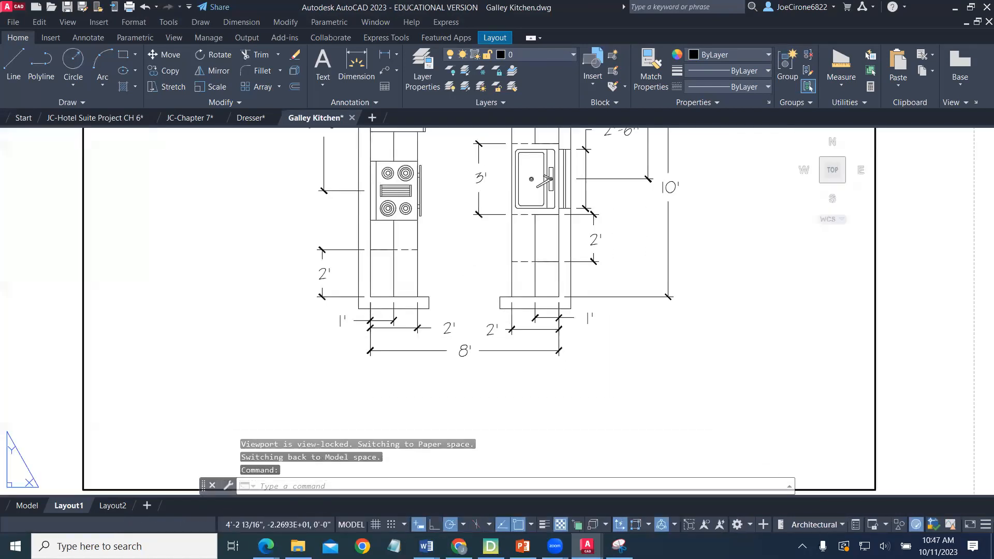
scroll(471, 266, down, 2)
scroll(471, 266, up, 1)
scroll(471, 266, up, 3)
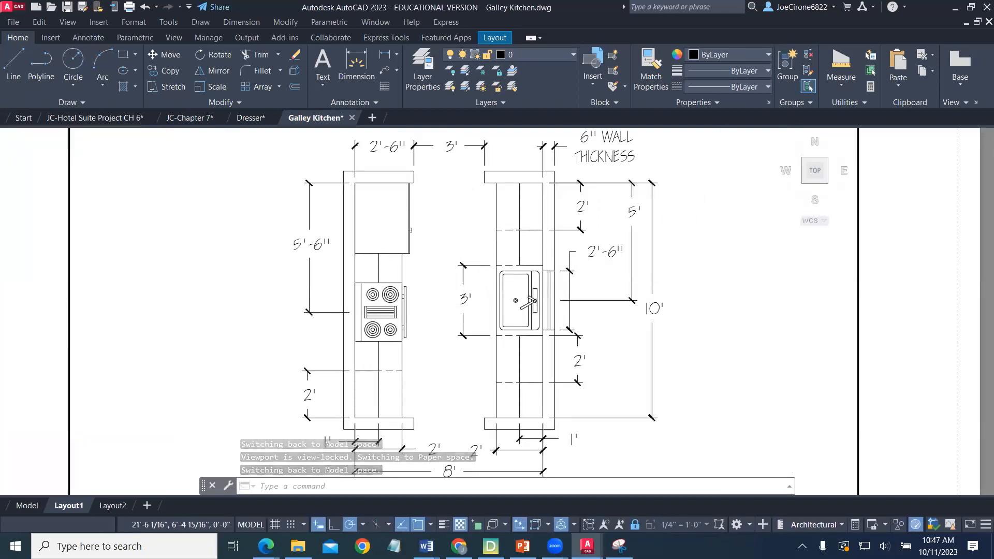
Switch to the D2L course site in a maximized browser window and open the ARC Templates Paper section
click(266, 546)
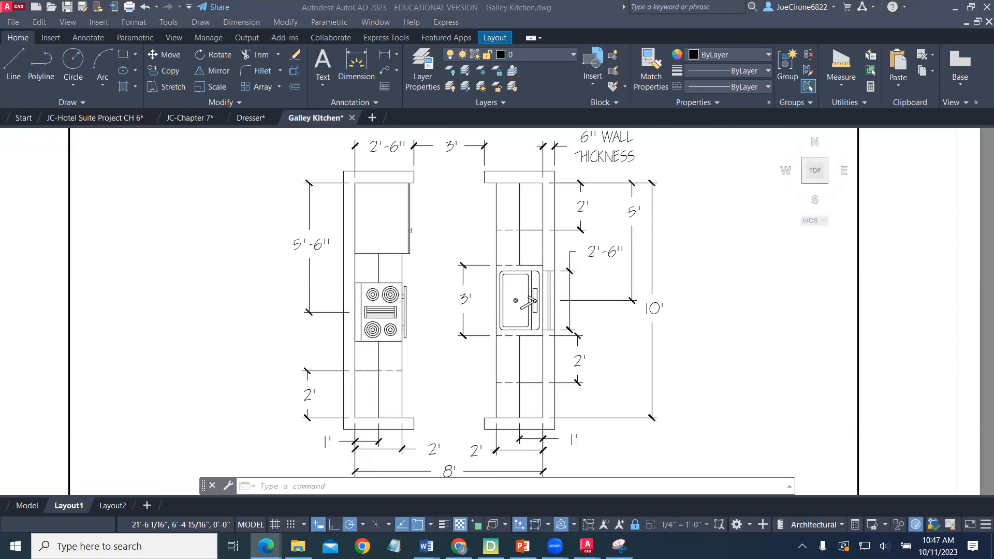
key(alt+Tab)
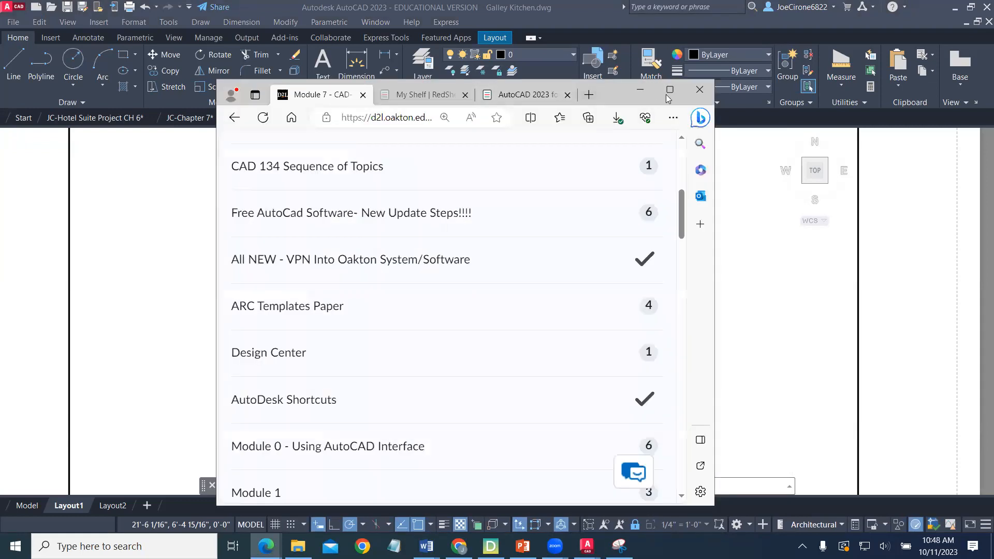
click(670, 93)
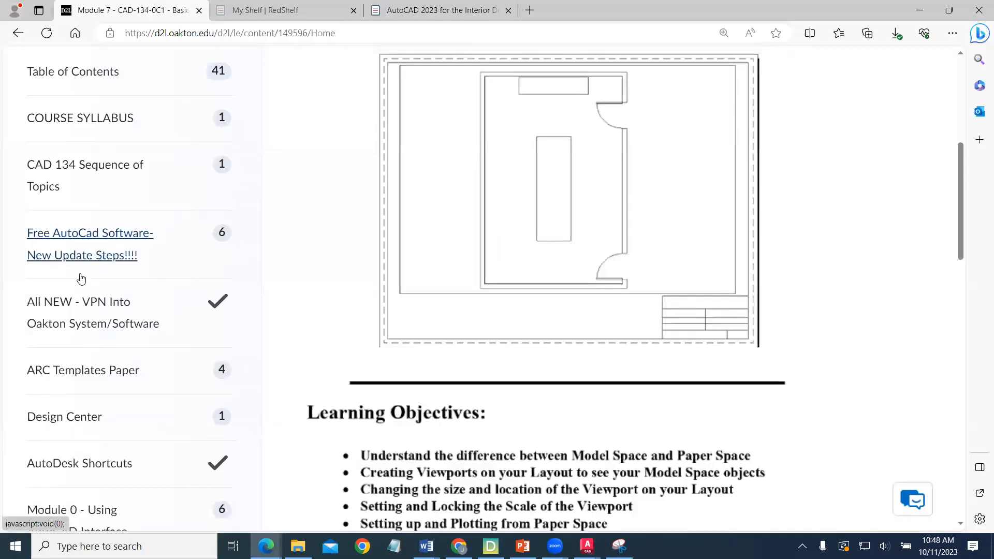
scroll(77, 280, up, 6)
scroll(73, 310, down, 4)
scroll(73, 311, down, 4)
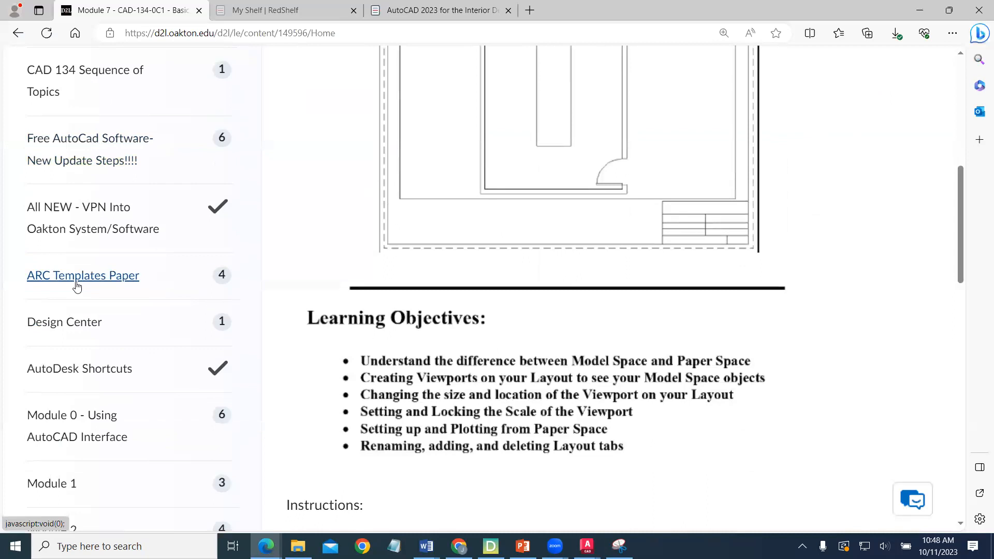
click(103, 281)
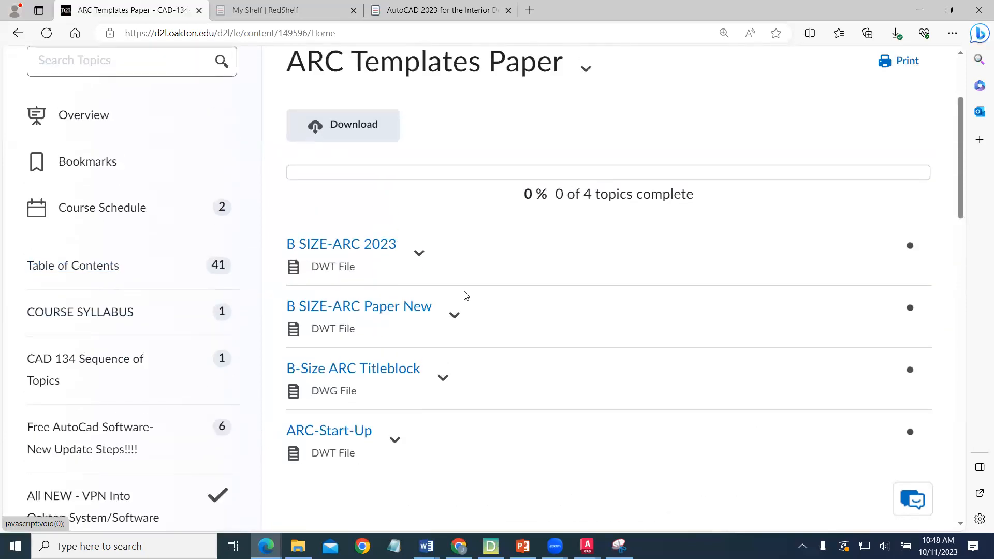
Download the B SIZE-ARC Paper New template to the Downloads folder as B SIZE-ARC New
click(453, 315)
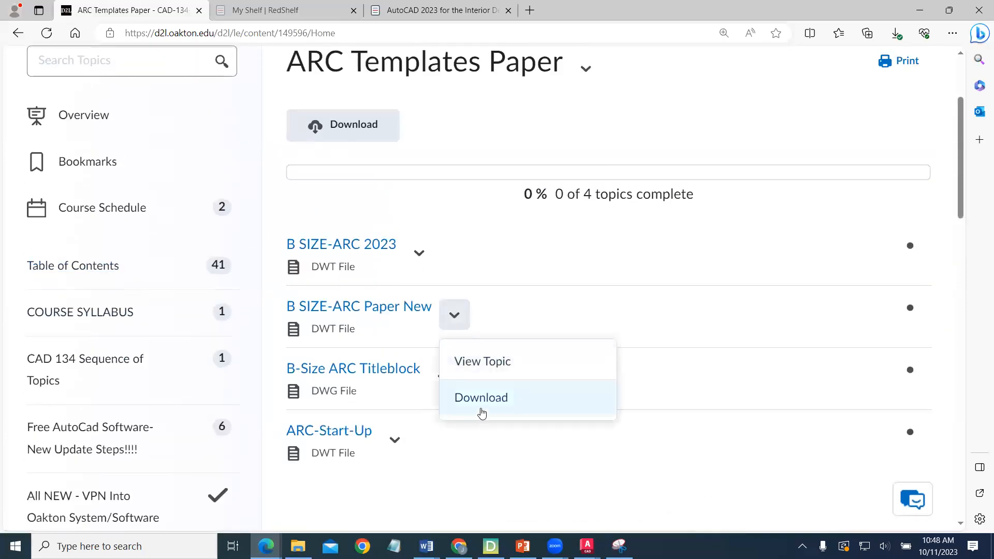
click(481, 410)
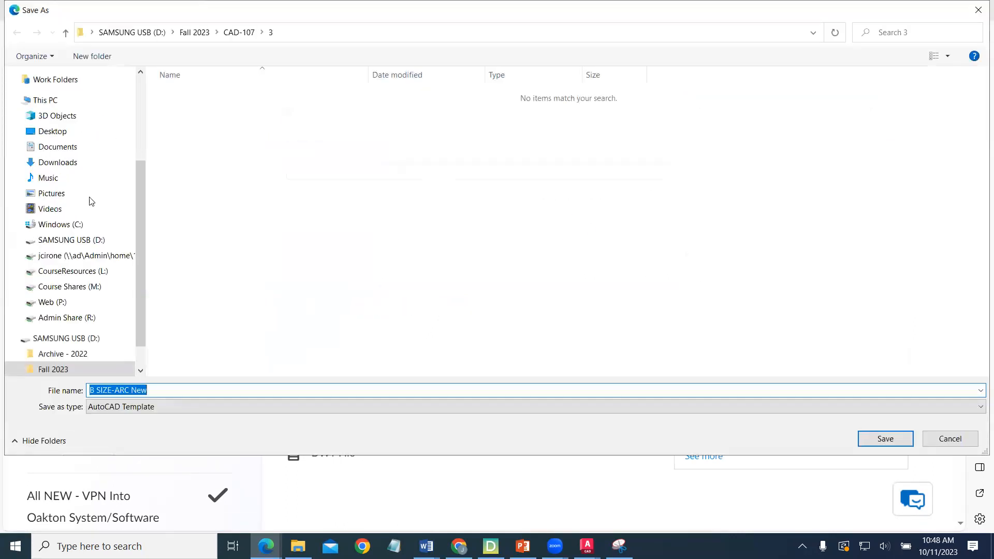
scroll(141, 268, up, 1)
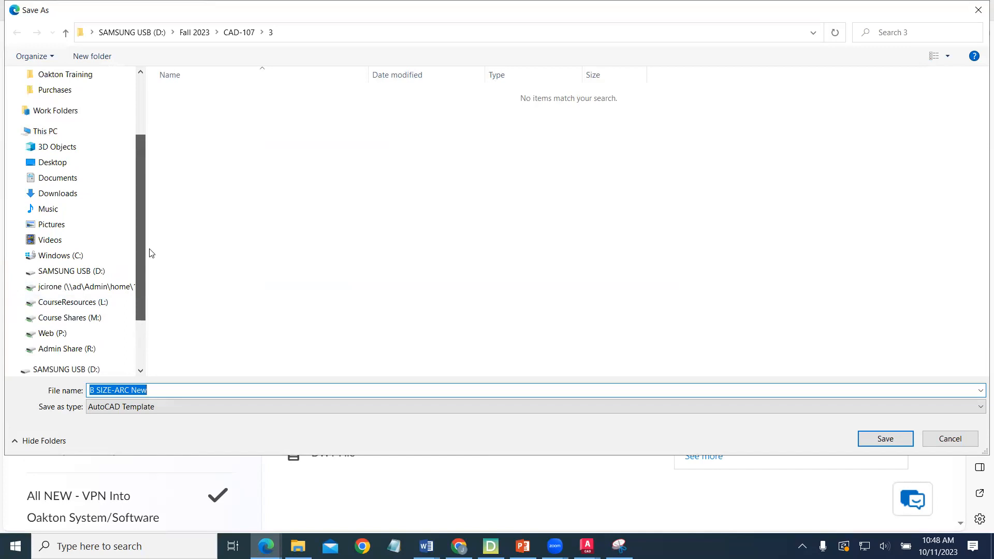
scroll(66, 212, up, 1)
click(64, 210)
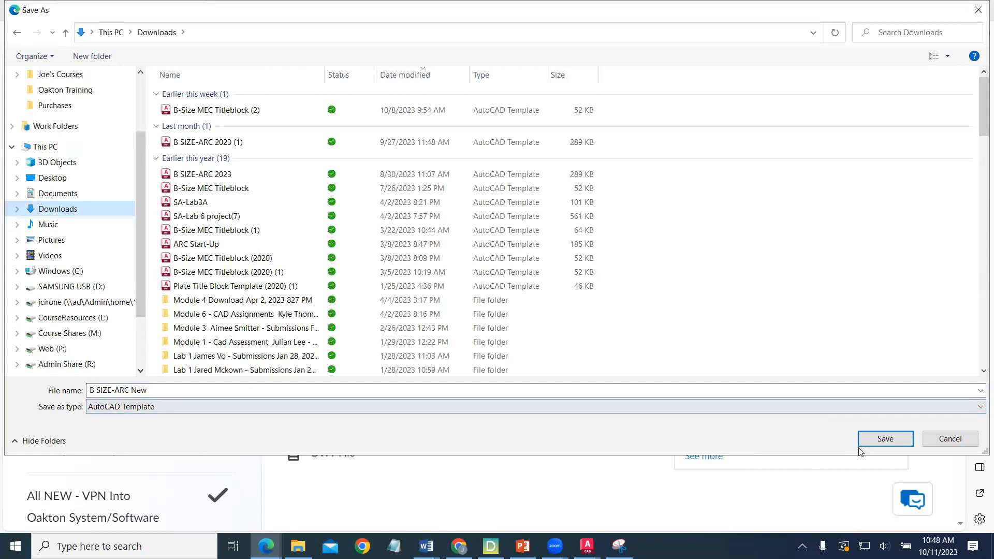
click(879, 441)
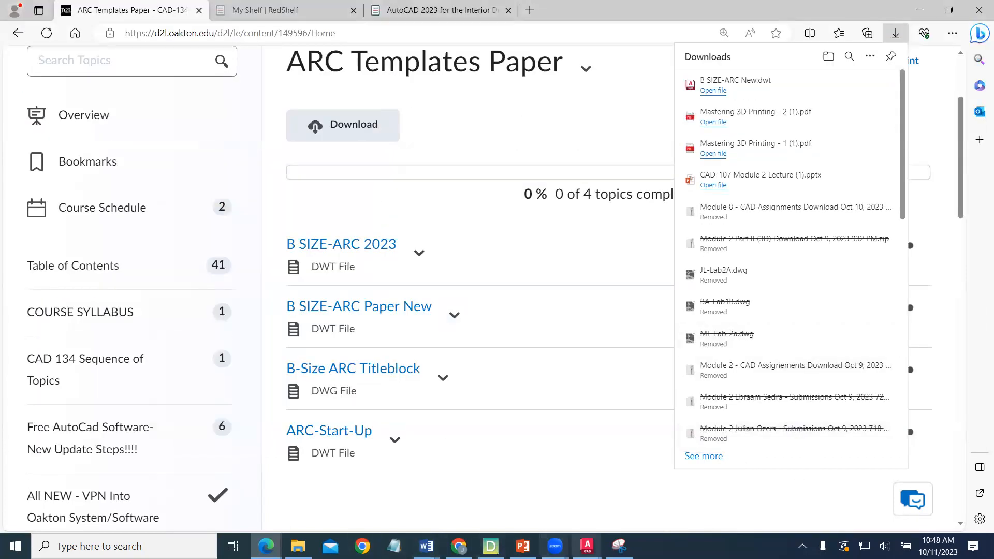
Switch back to the Galley Kitchen drawing in AutoCAD and start adding a layout from a template
click(586, 546)
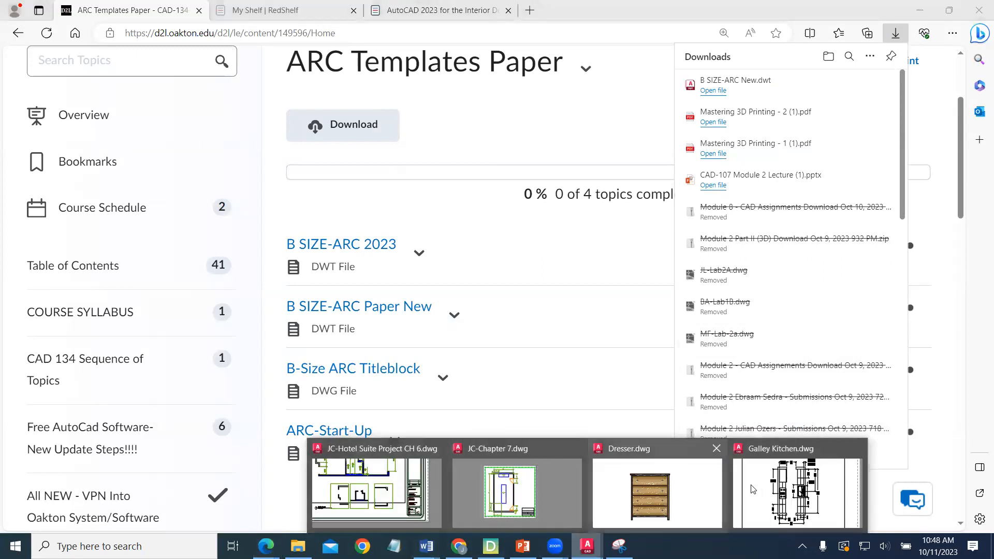
click(779, 492)
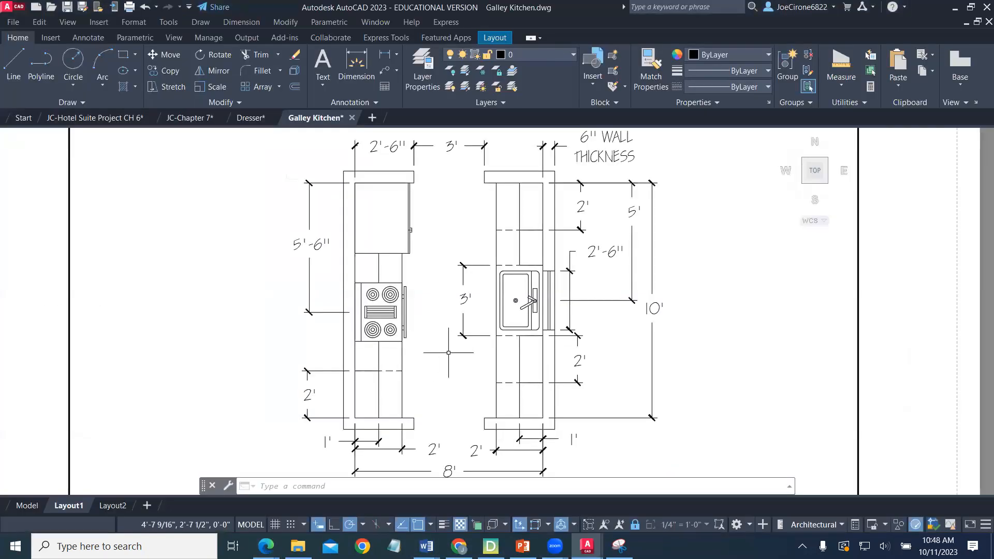
scroll(441, 344, down, 4)
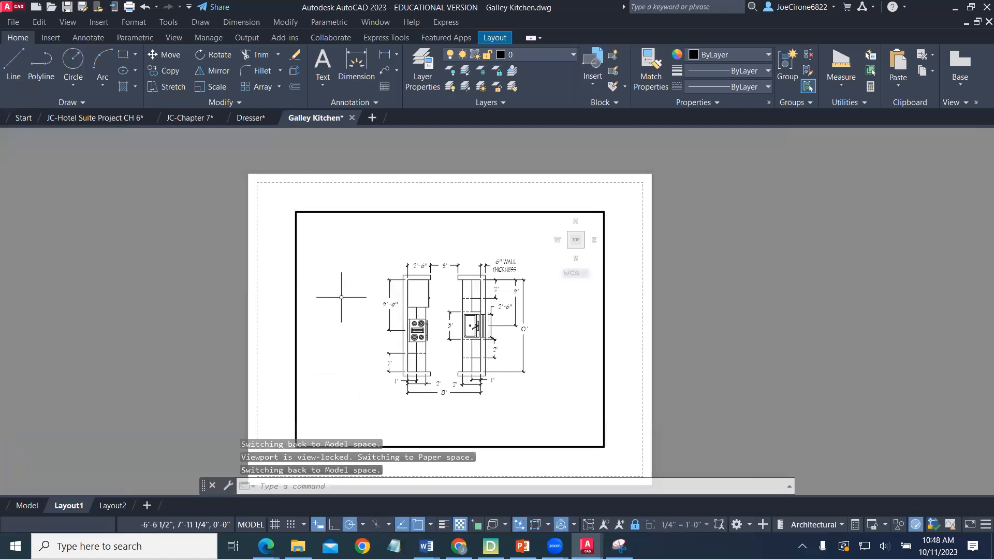
middle_drag(364, 314, 297, 268)
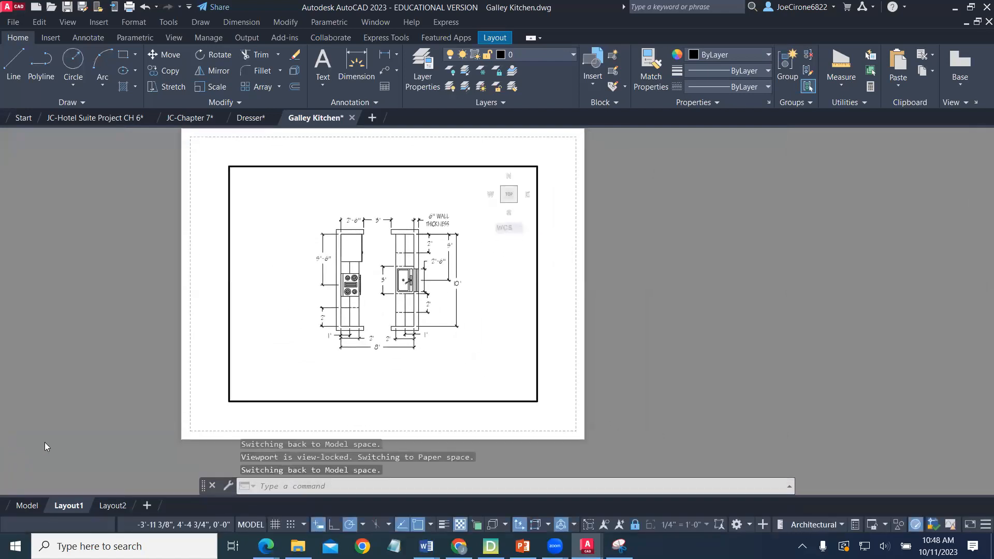
right_click(73, 507)
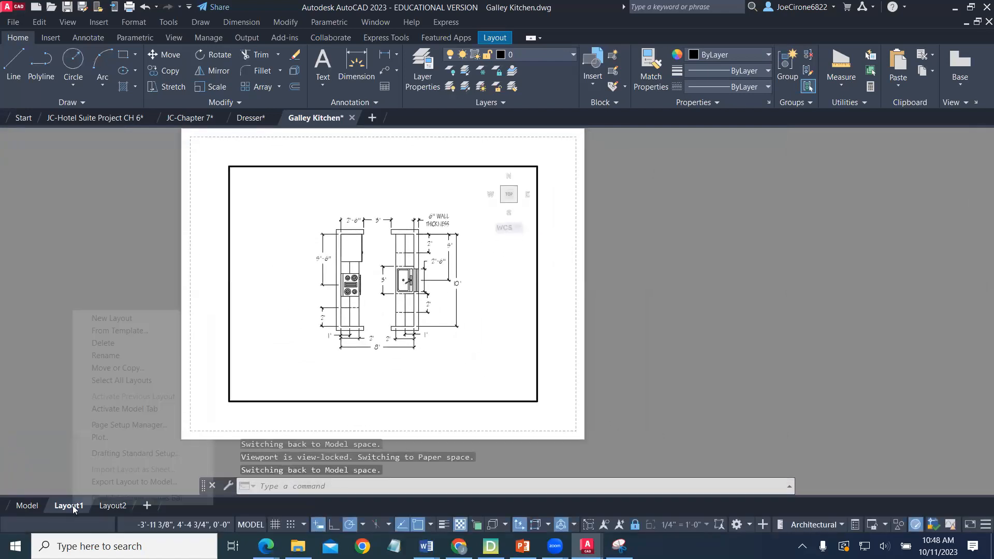
click(123, 331)
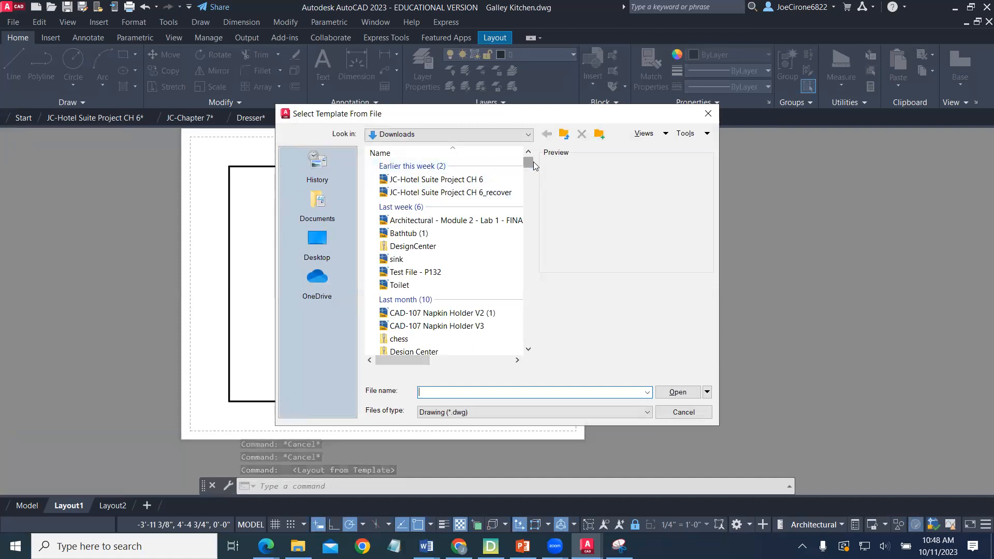
Find the B SIZE-ARC drawing in the Downloads folder and open it as the layout template source
drag(528, 157, 529, 170)
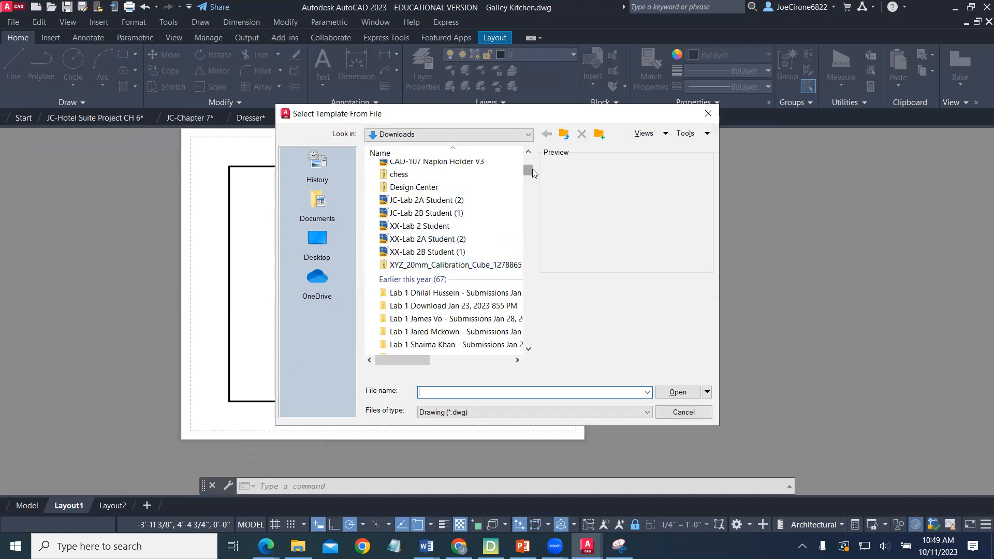
drag(531, 169, 530, 161)
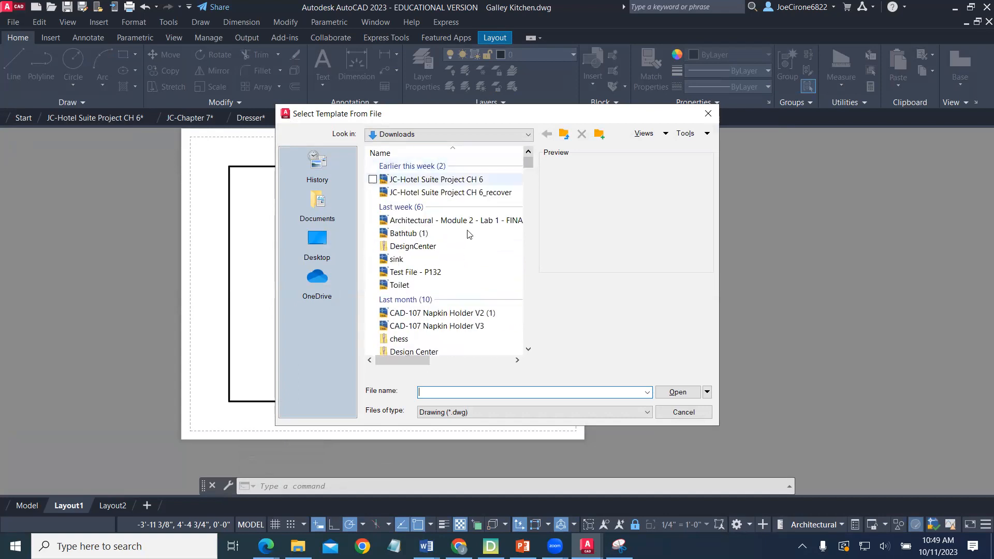
scroll(457, 255, down, 1)
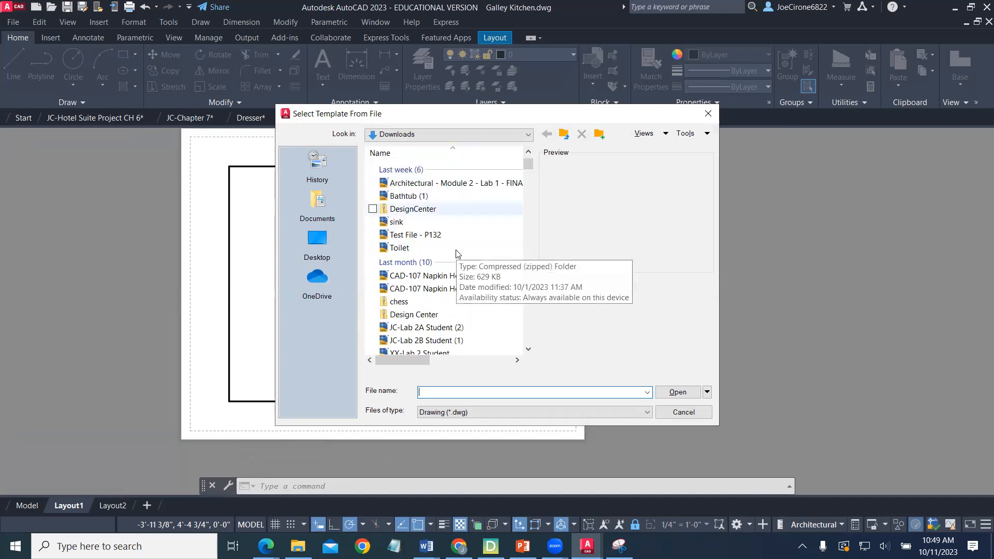
scroll(445, 261, down, 3)
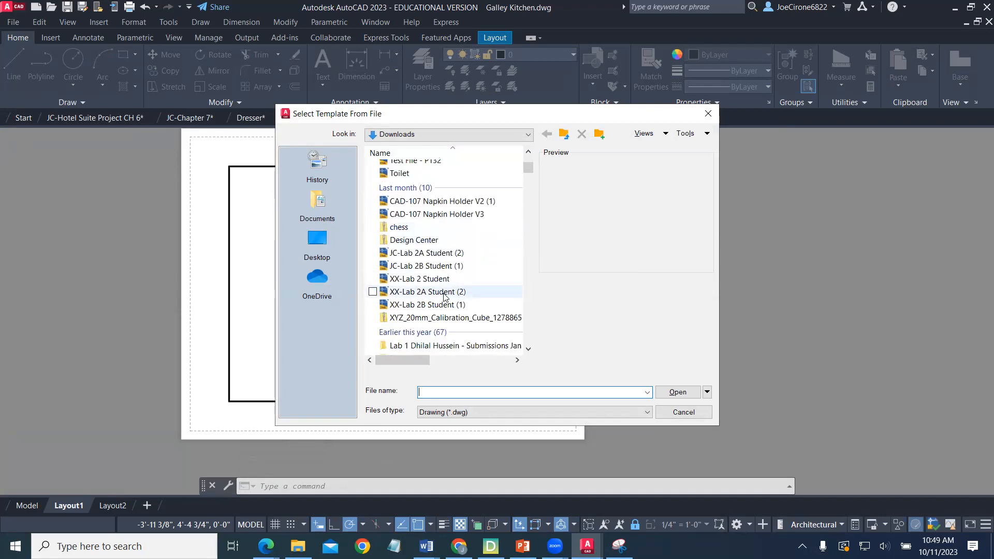
scroll(448, 298, down, 5)
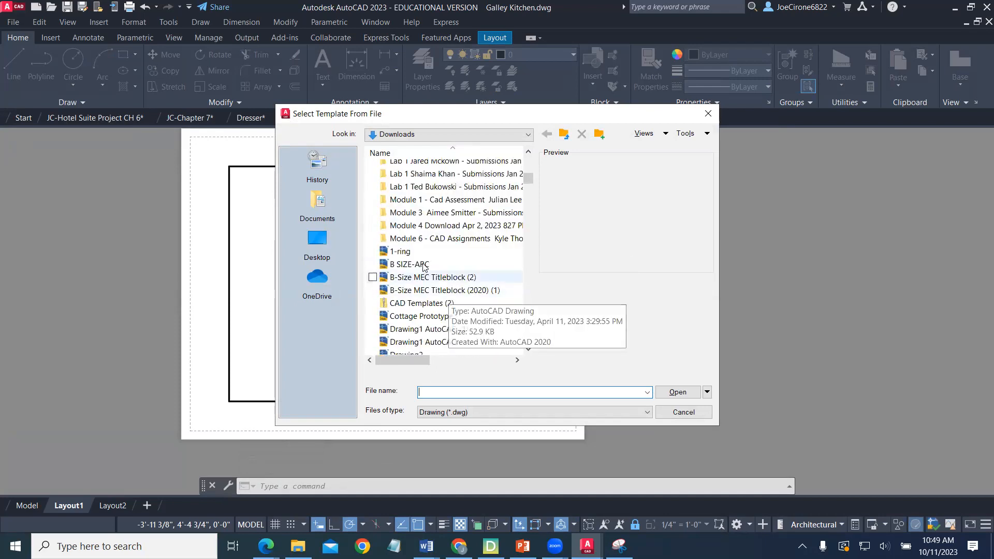
click(421, 265)
click(676, 392)
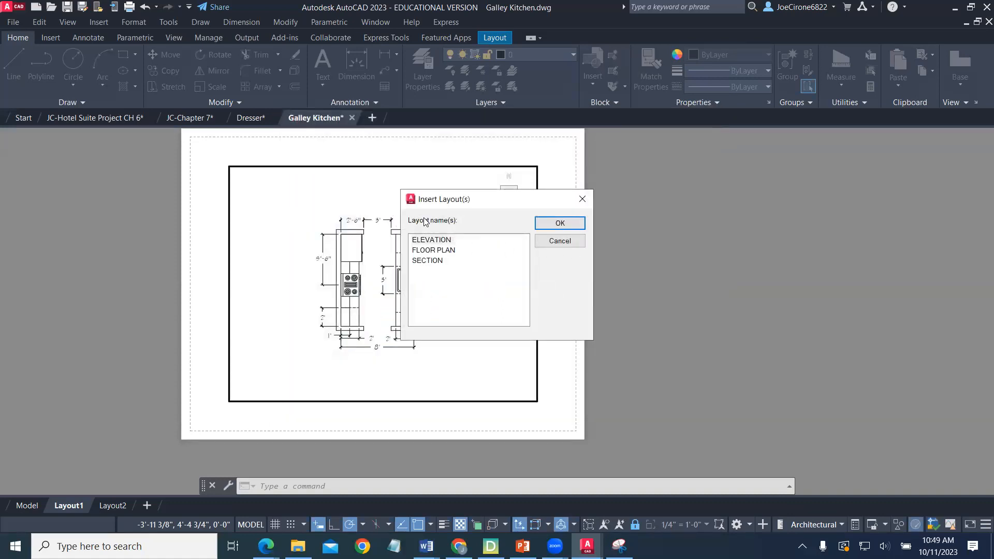
Insert the FLOOR PLAN layout from the template file and make it the active layout
click(443, 253)
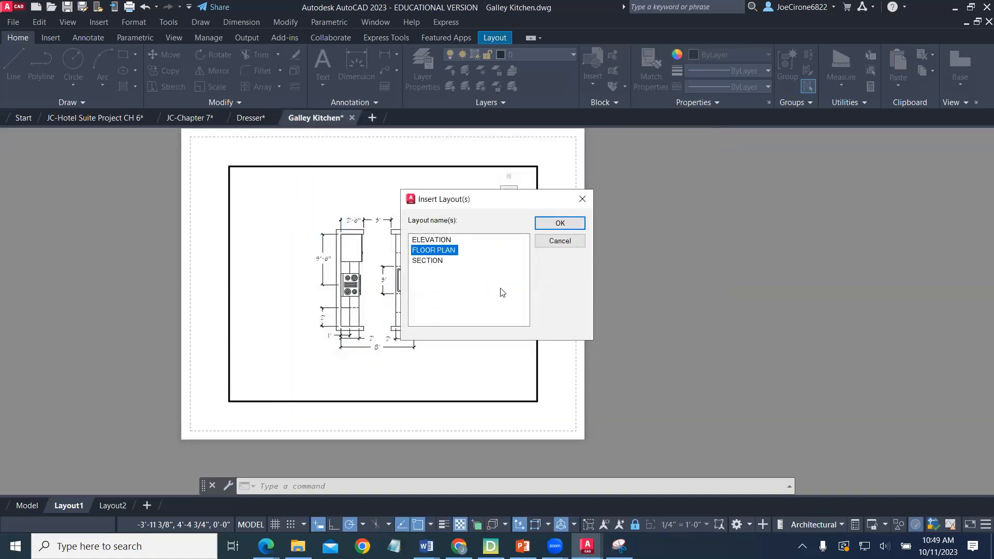
click(564, 227)
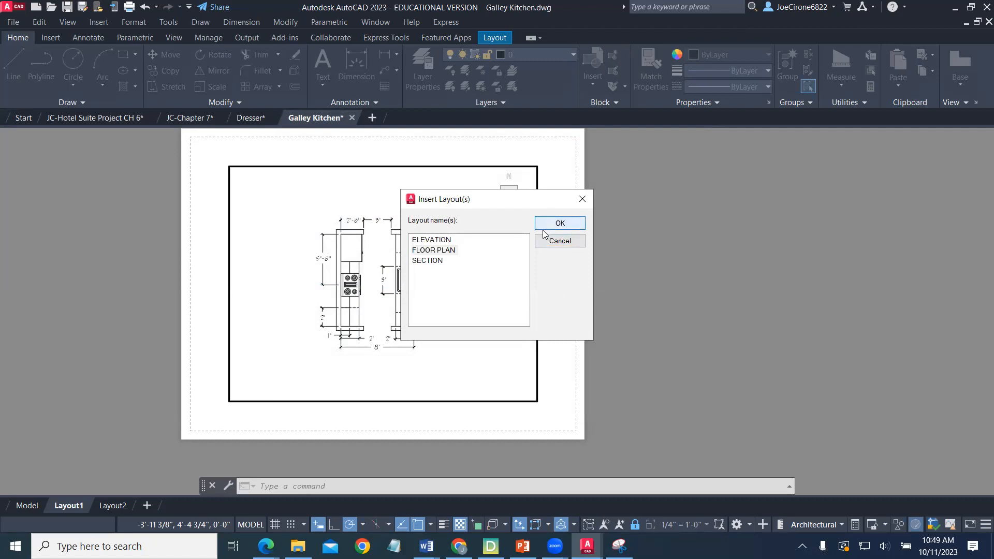
click(573, 225)
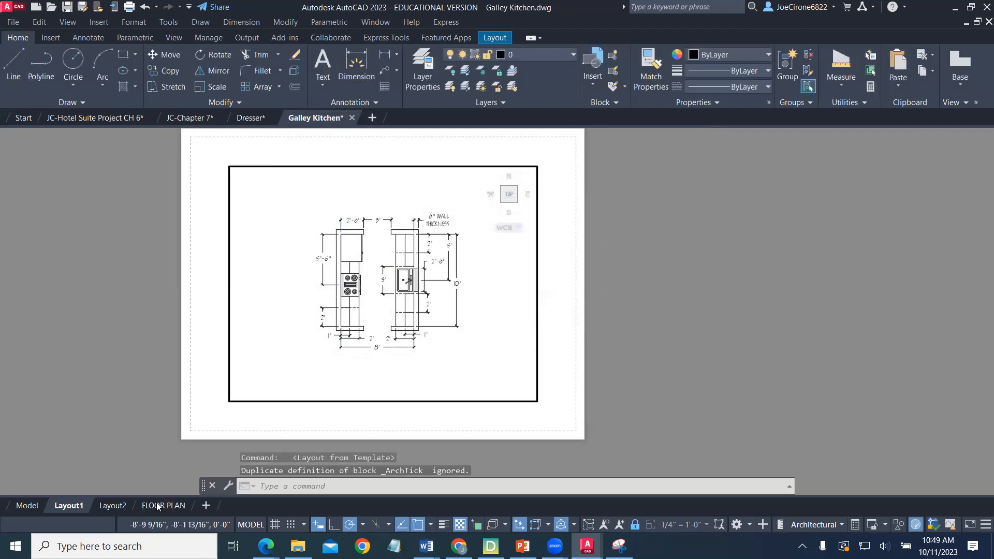
click(160, 504)
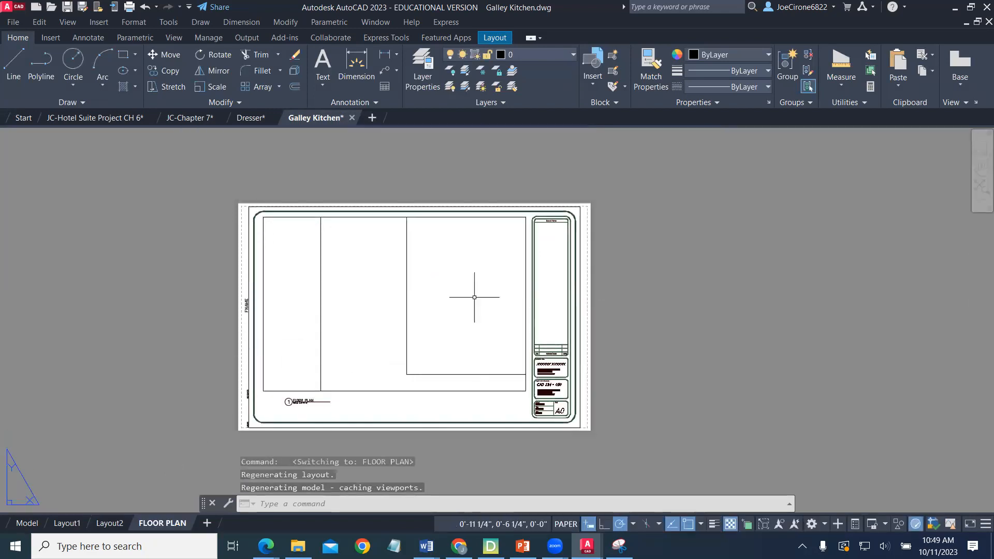
Activate the FLOOR PLAN viewport, zoom to the kitchen's extents and set the viewport scale to 1/4" = 1'-0"
double_click(366, 301)
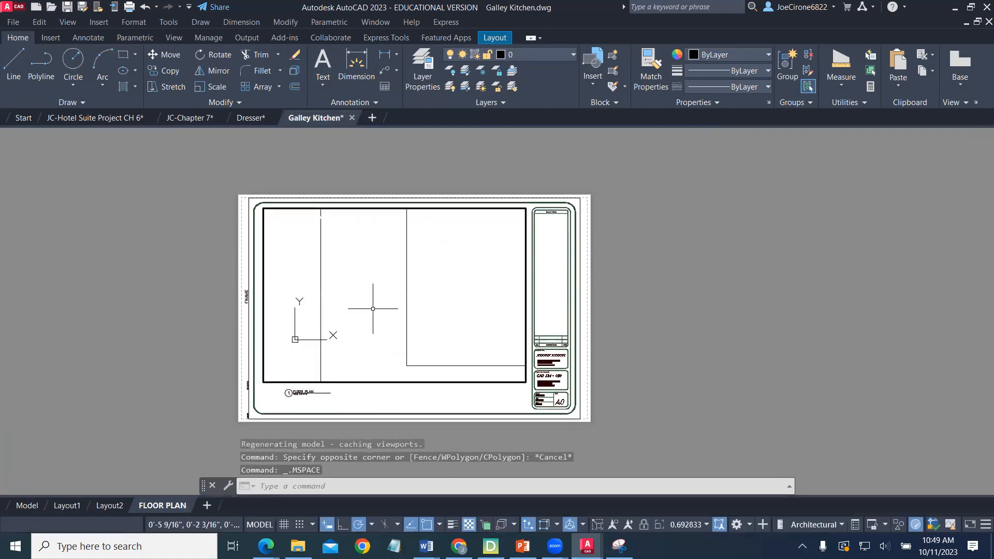
middle_click(357, 279)
middle_click(357, 279)
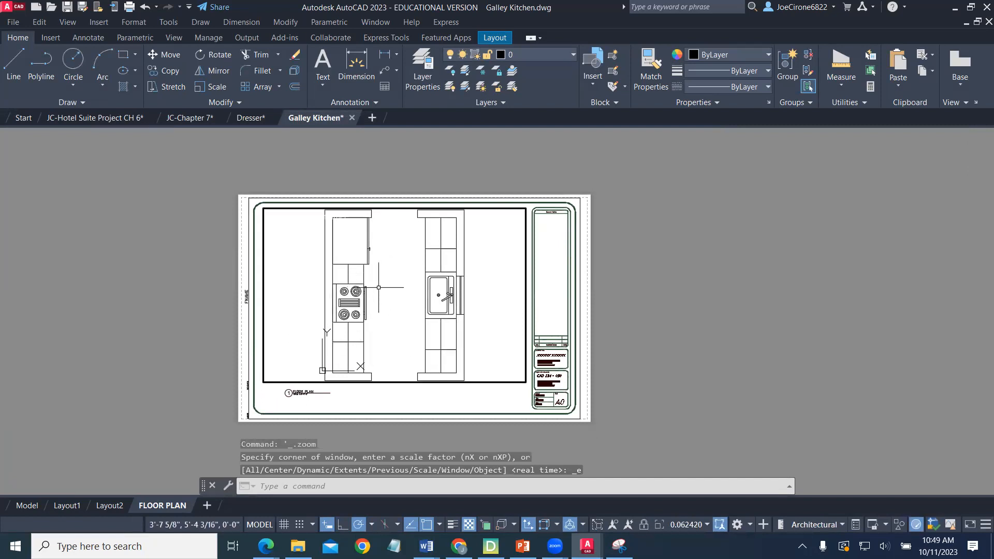
click(705, 524)
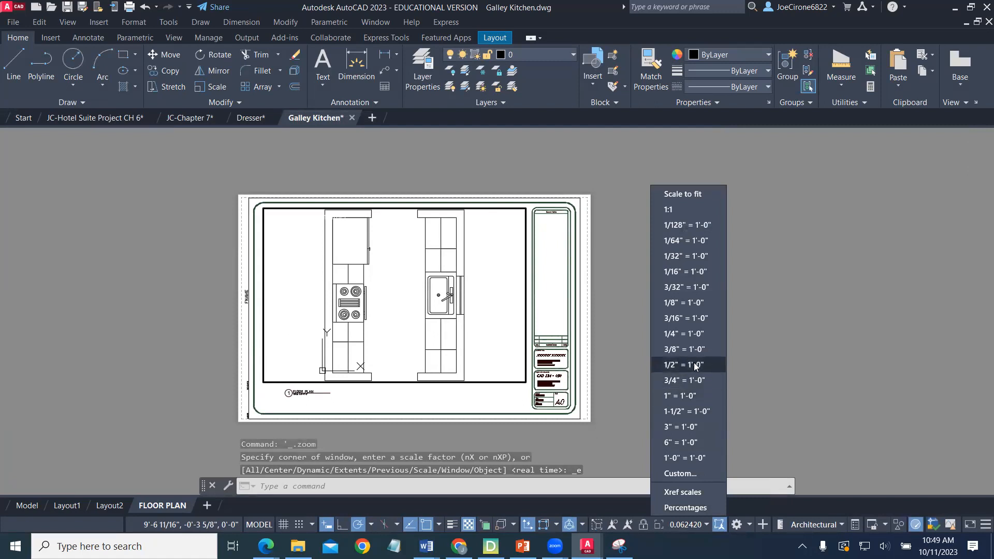
click(680, 337)
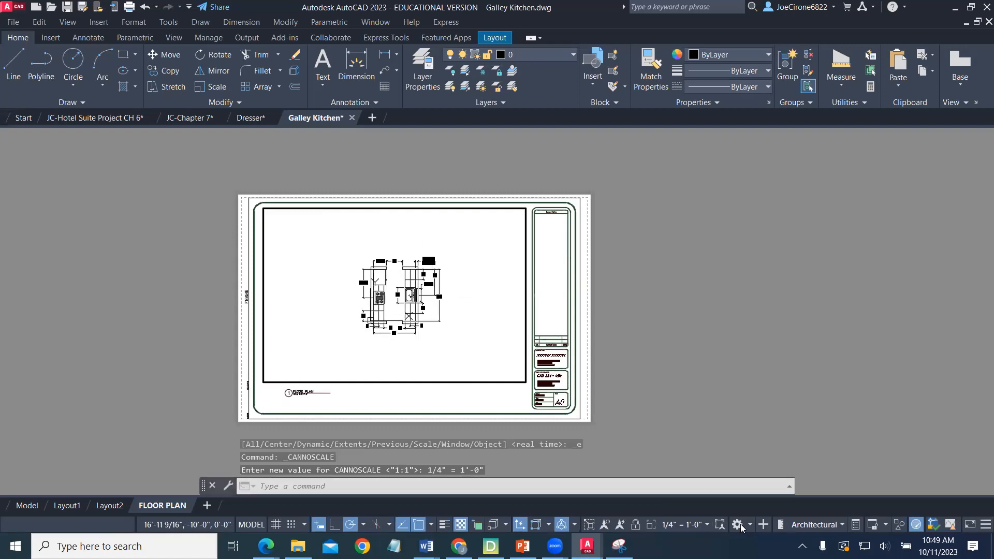
Change the viewport scale to 1/2" = 1'-0", lock the viewport and return to paper space
click(705, 524)
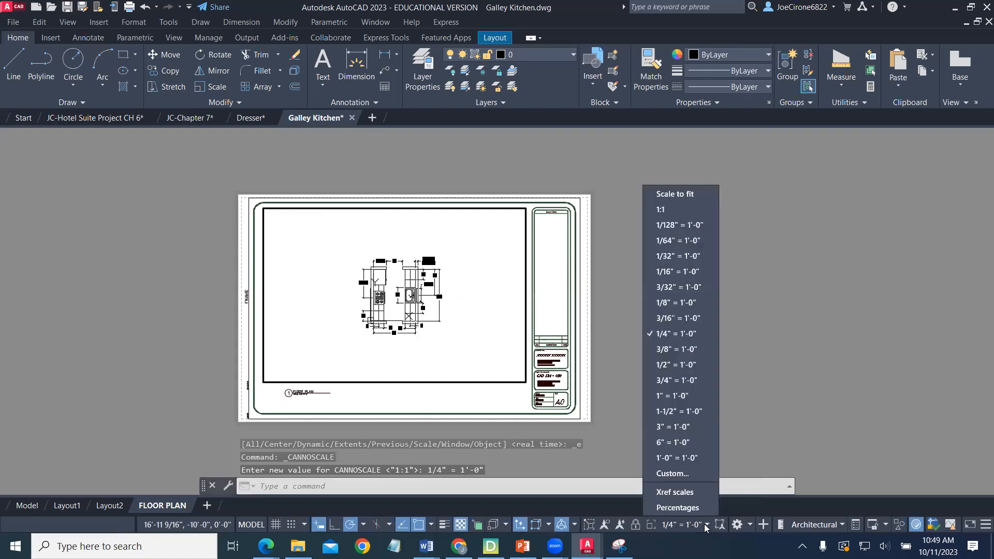
click(668, 364)
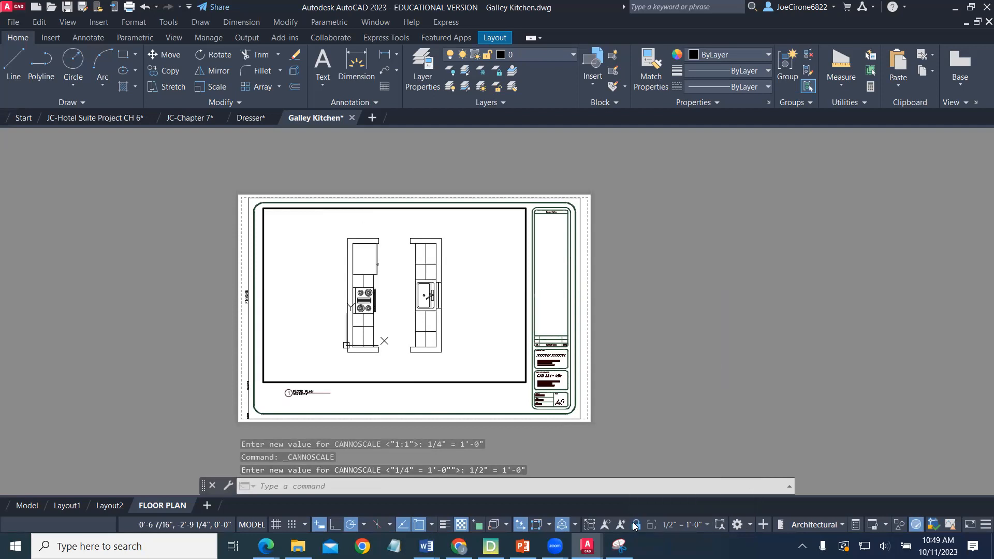
click(564, 55)
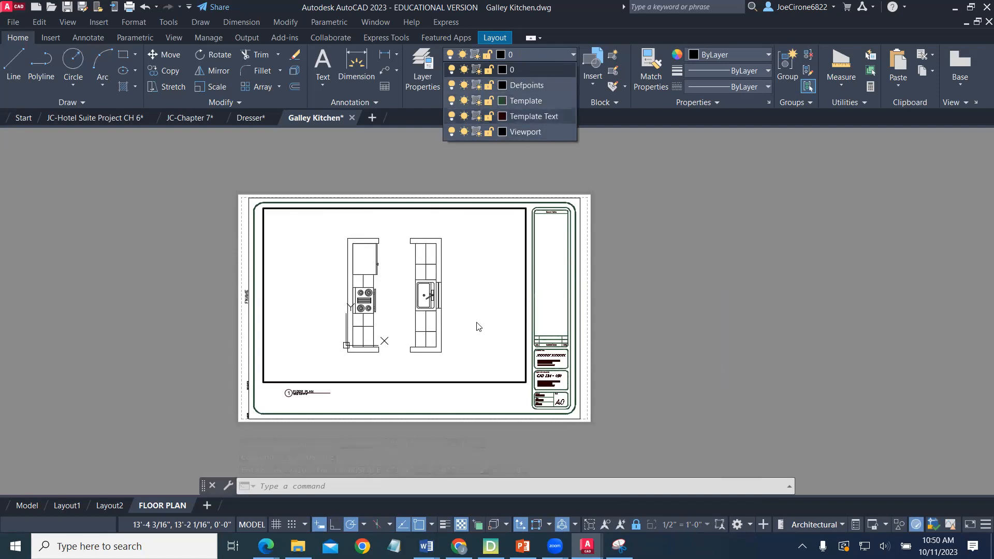
key(Escape)
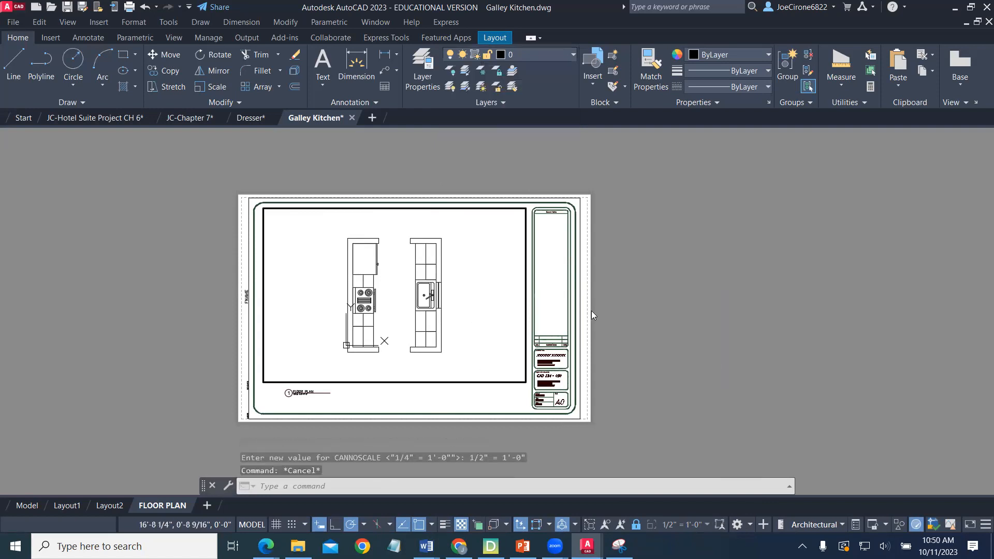
double_click(553, 279)
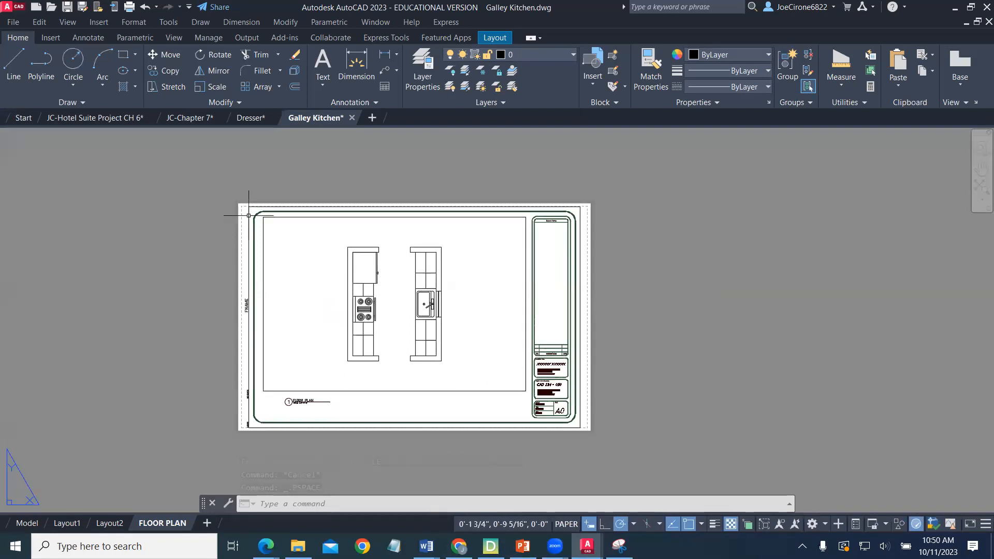
Open the plot settings for the FLOOR PLAN layout as a single sheet, dismissing the plotter warning
click(13, 22)
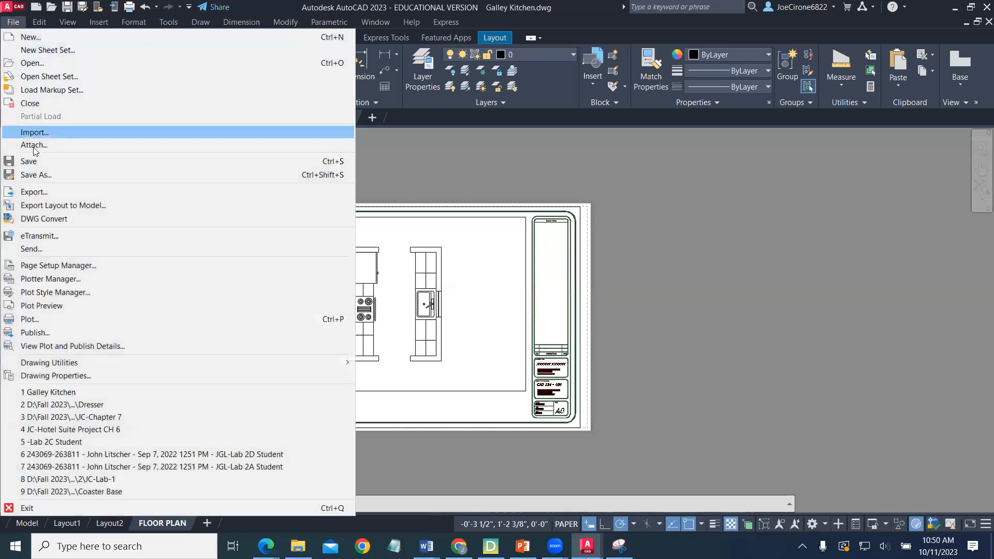
click(50, 324)
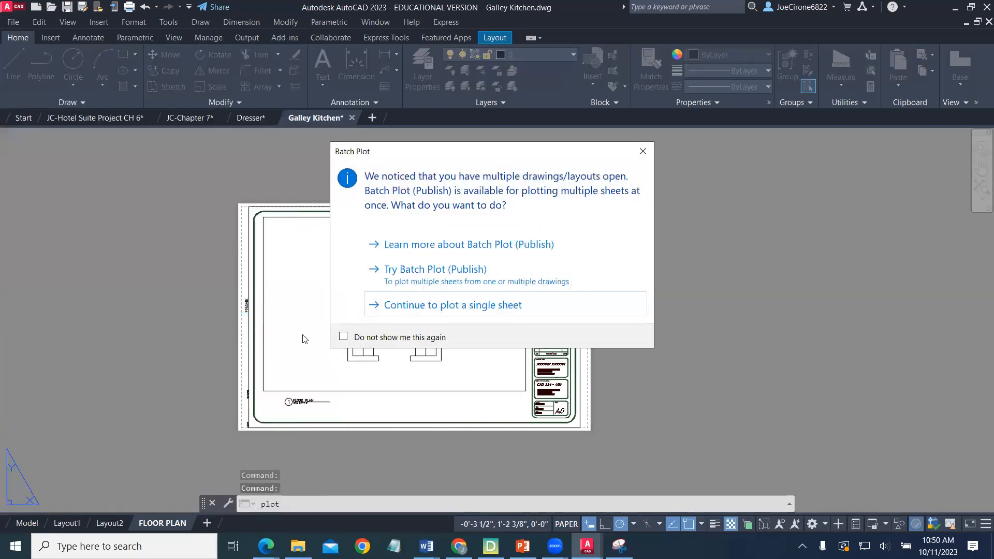
click(414, 309)
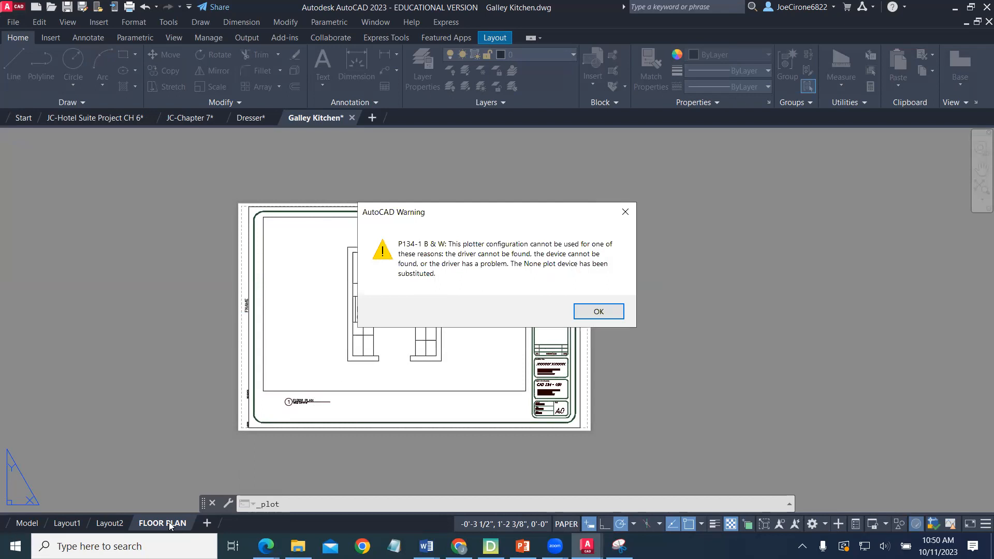
click(591, 312)
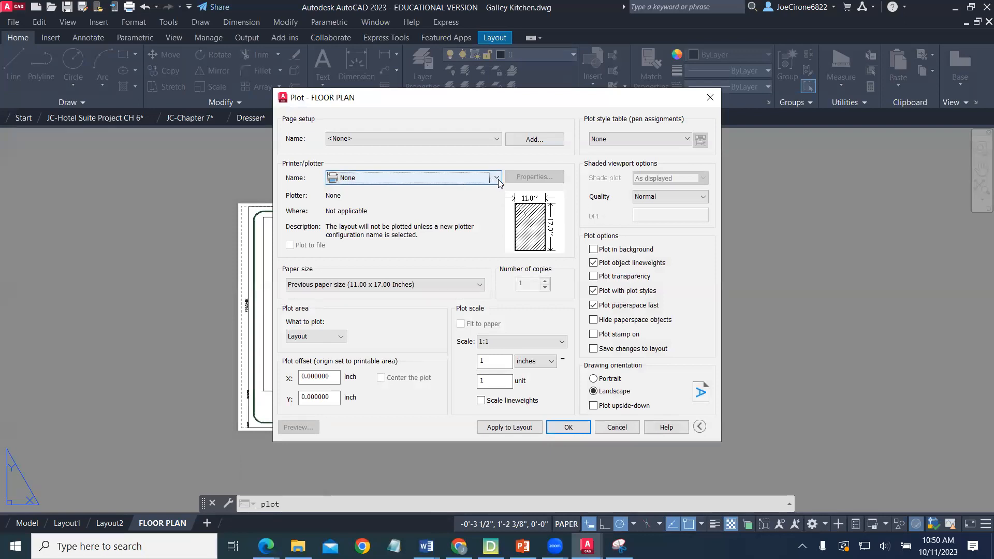
Choose the Brother MFC-J5620DW as the plotter with Letter as the paper size
click(491, 179)
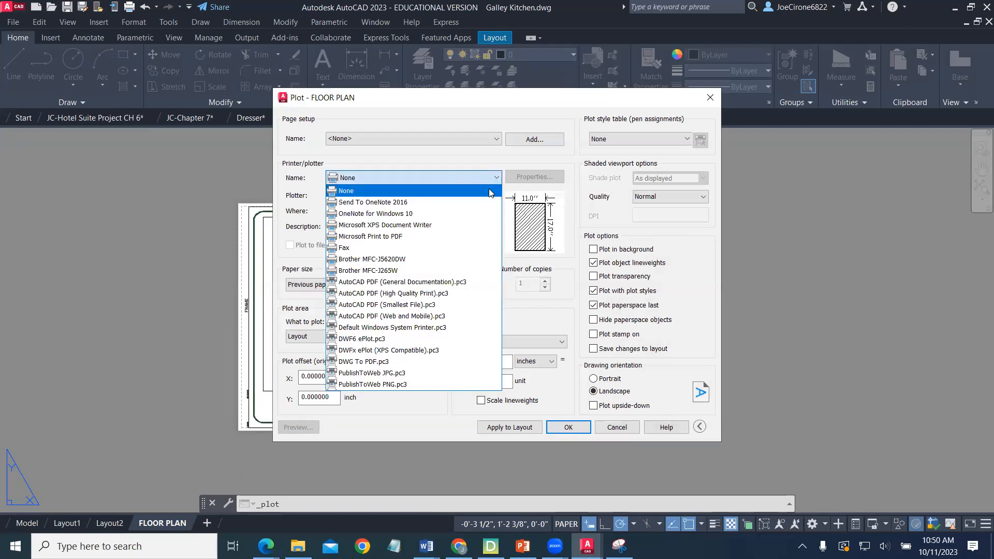
click(402, 259)
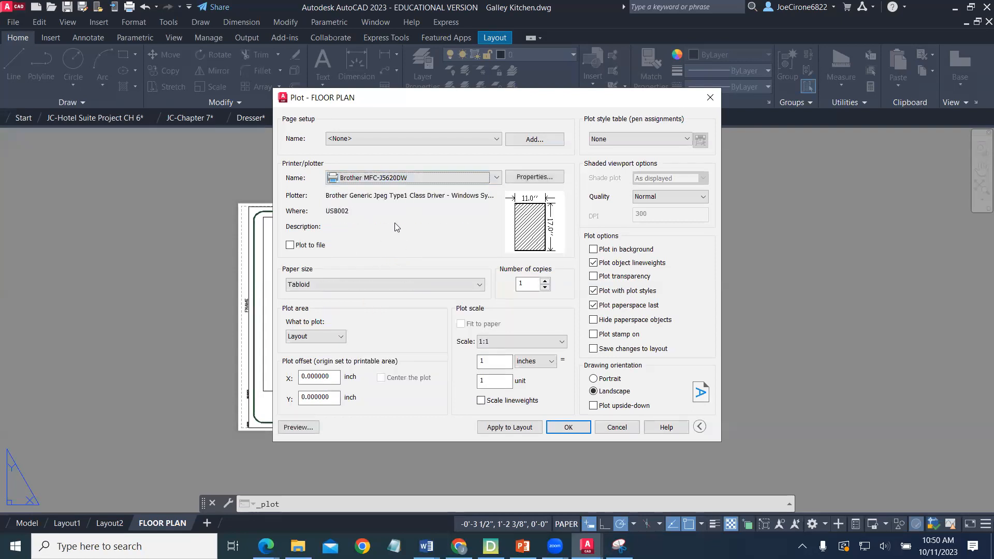
click(478, 286)
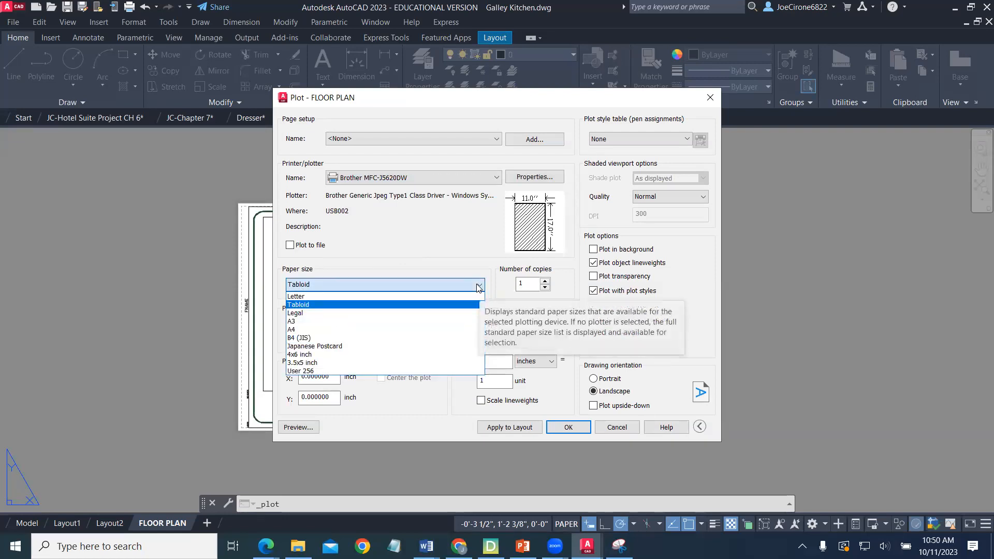
click(416, 296)
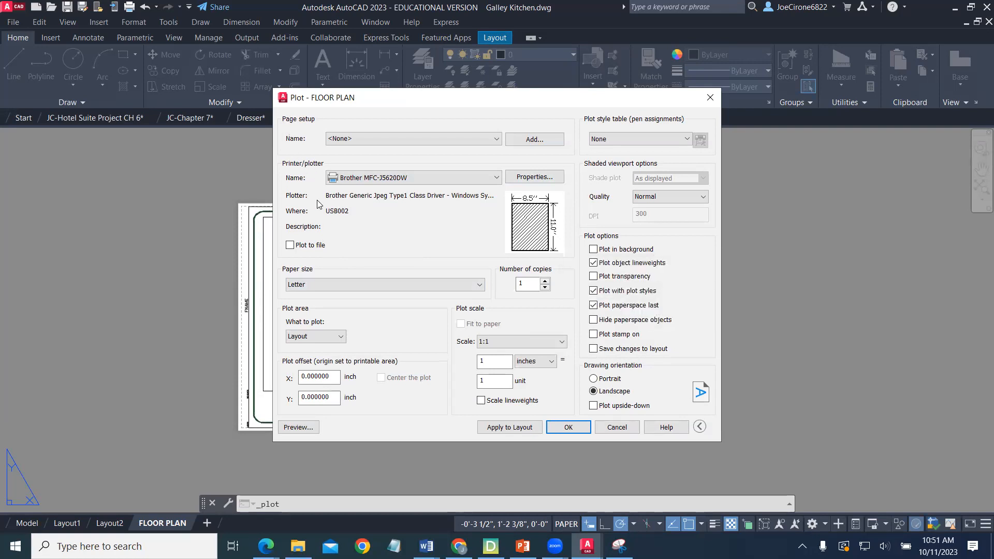
Set the plotter to AutoCAD PDF (High Quality Print).pc3 and the paper size to ANSI full bleed B (11.00 x 17.00 Inches)
click(497, 179)
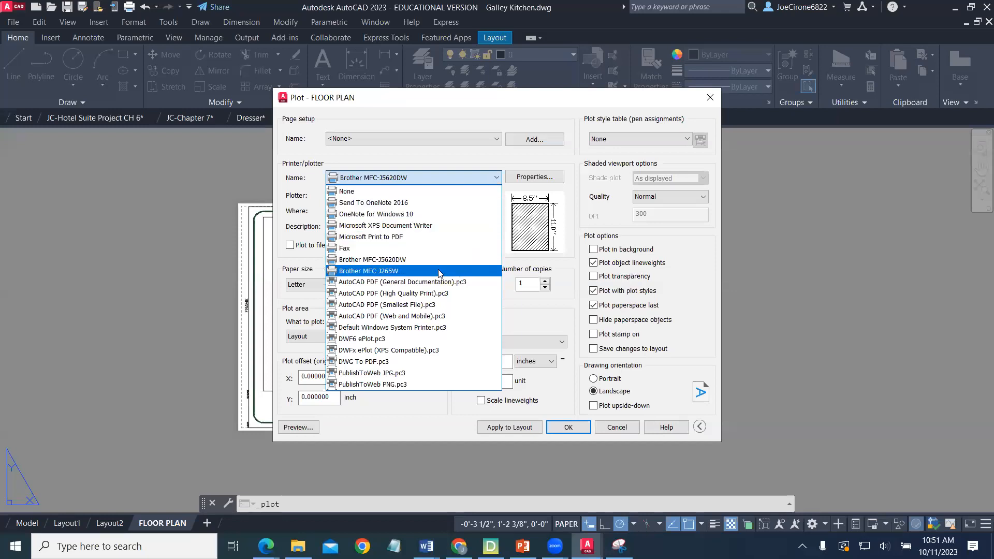
click(411, 293)
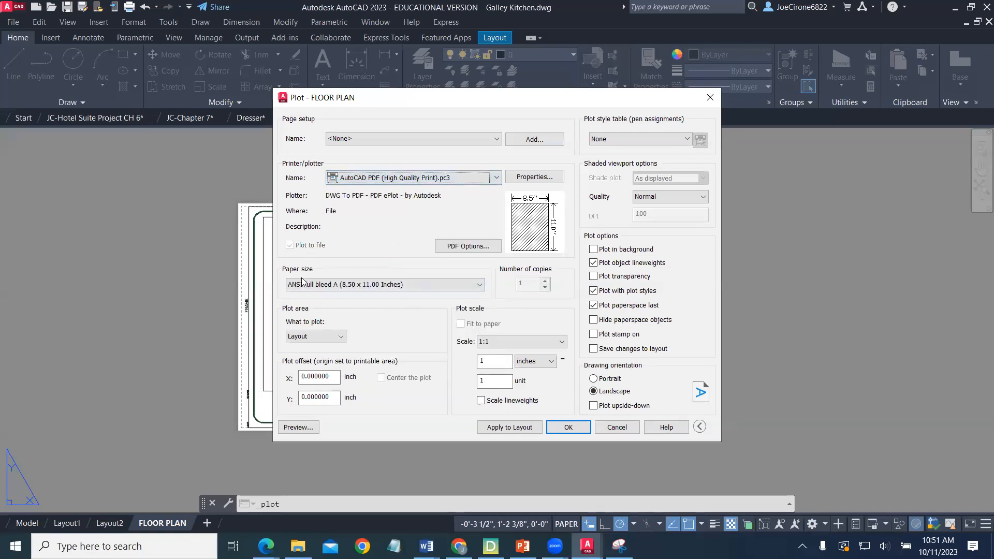
click(478, 286)
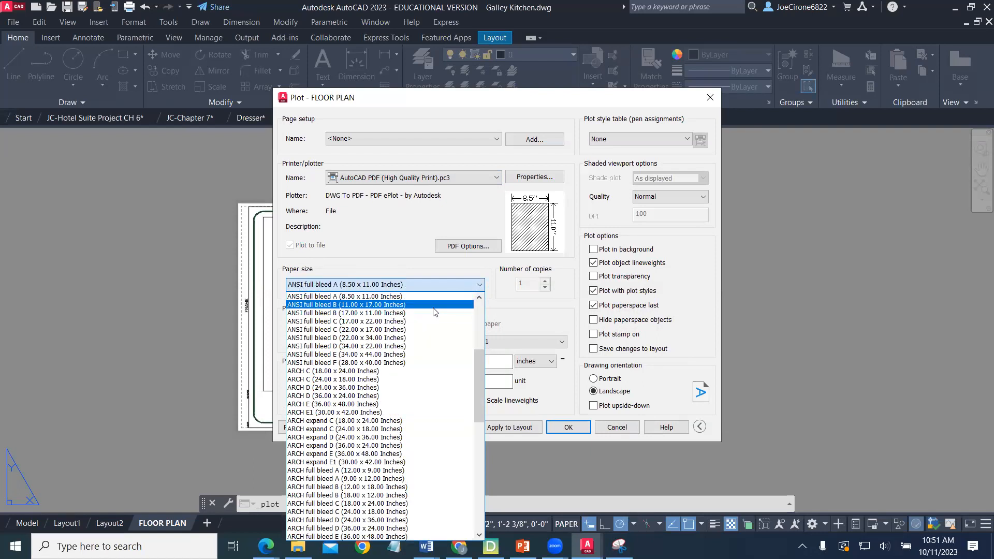
click(434, 306)
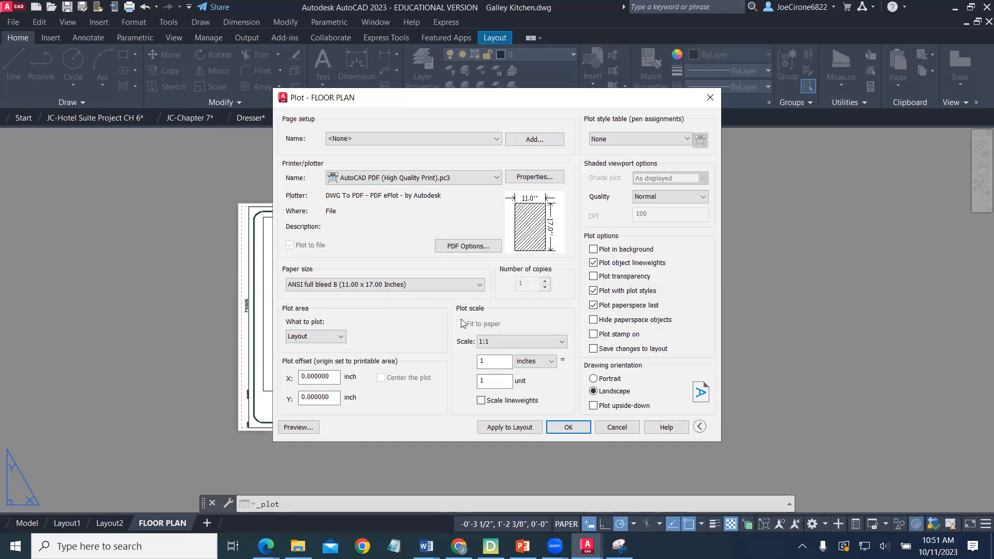
Set the plot area to Extents, with the plot centered and scaled to fit the paper
click(559, 342)
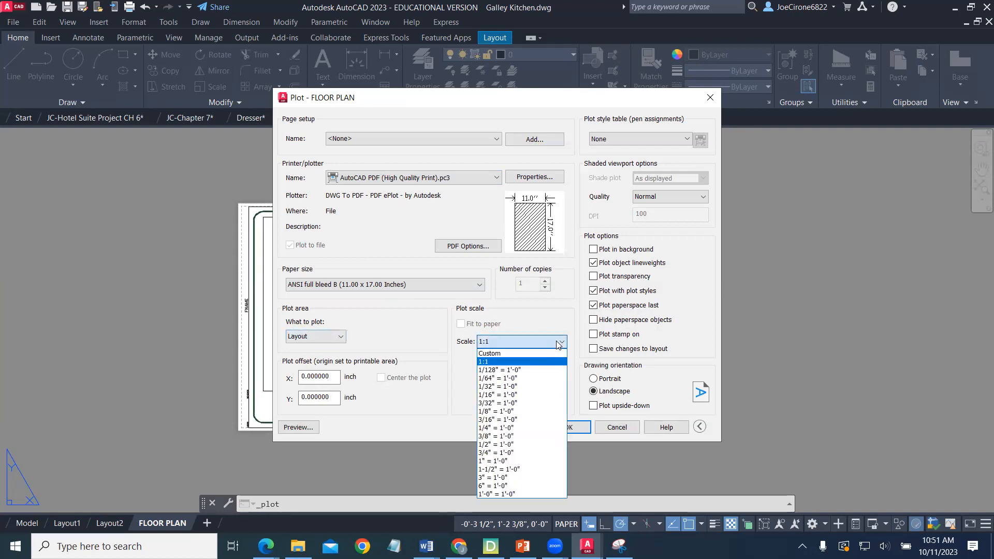
click(463, 330)
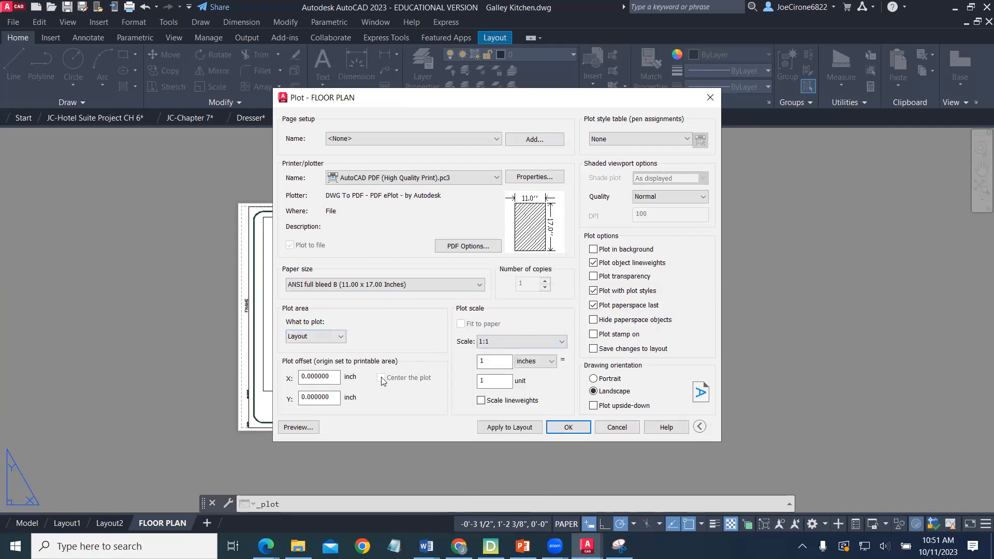
click(340, 337)
click(334, 365)
click(339, 337)
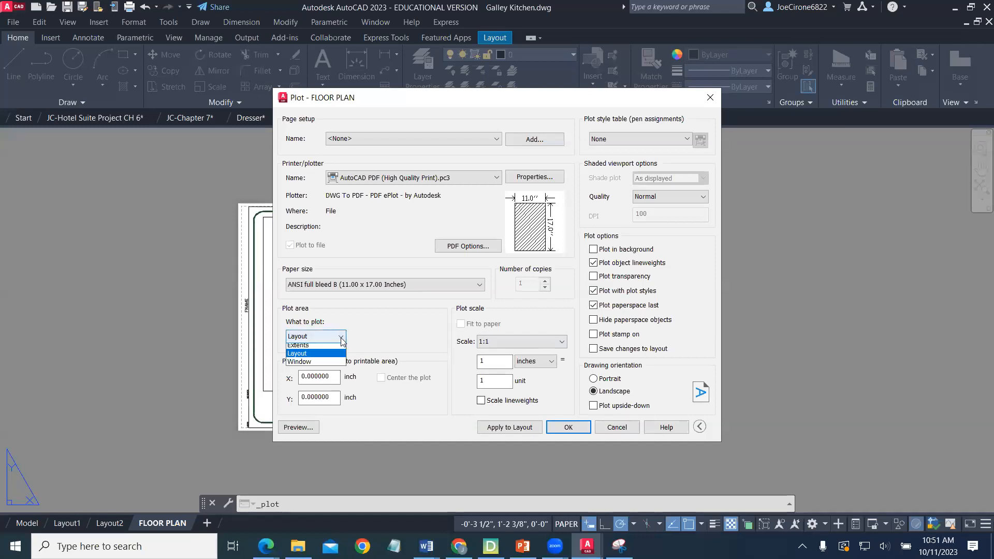
click(333, 358)
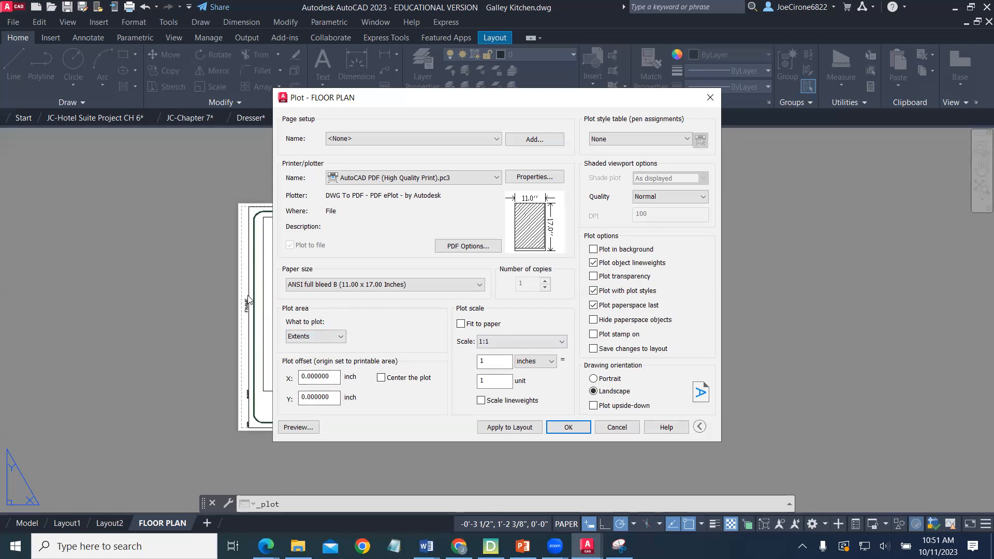
click(381, 377)
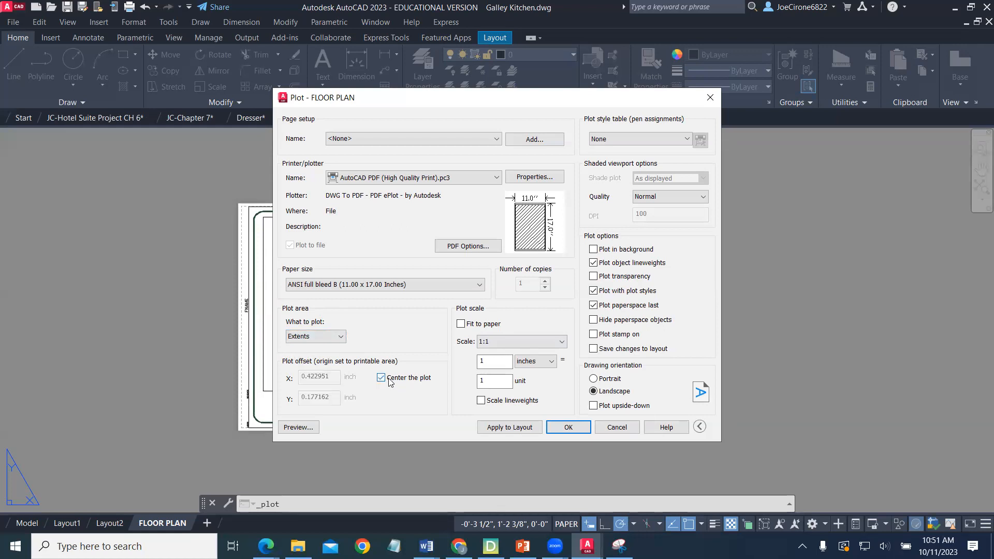
click(460, 324)
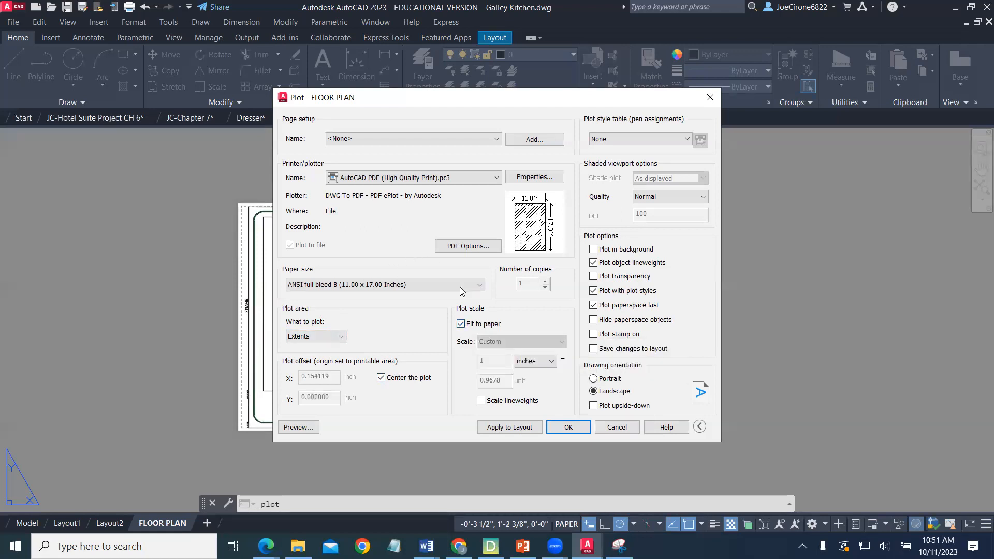
Preview the Extents plot of the floor plan sheet and return to the plot settings
click(307, 428)
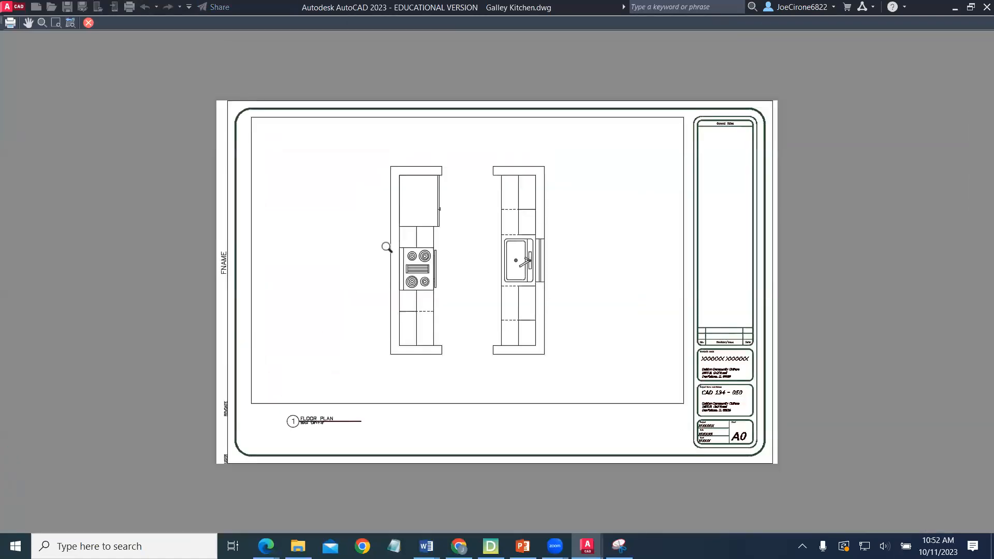
right_click(387, 245)
click(414, 253)
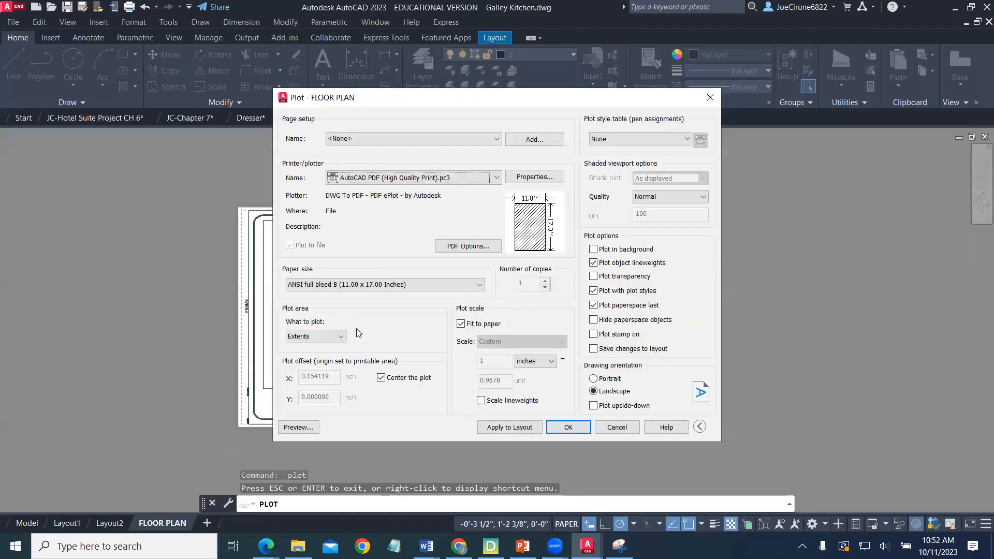
Switch the plot area to Layout, preview the sheet and plot it straight from the preview
click(331, 336)
click(328, 366)
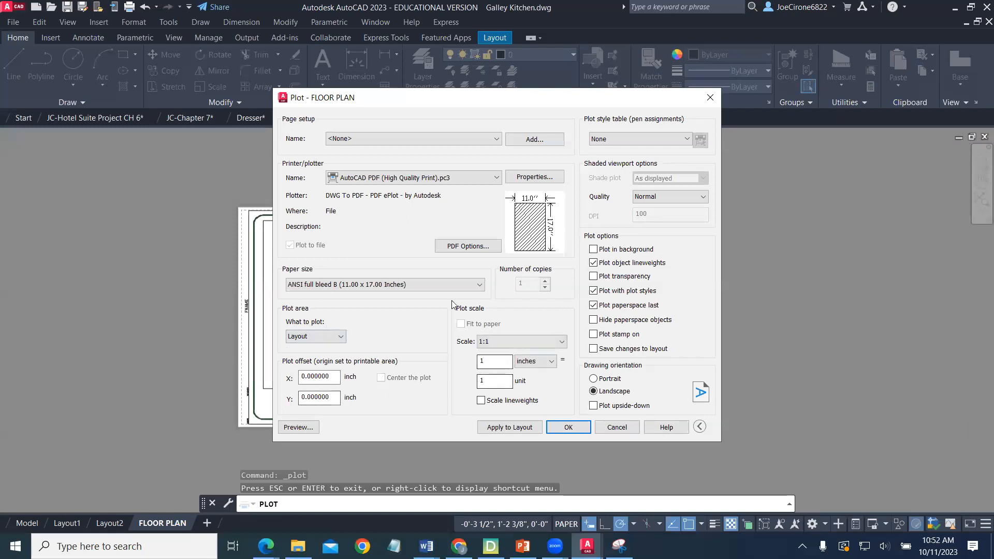
click(298, 427)
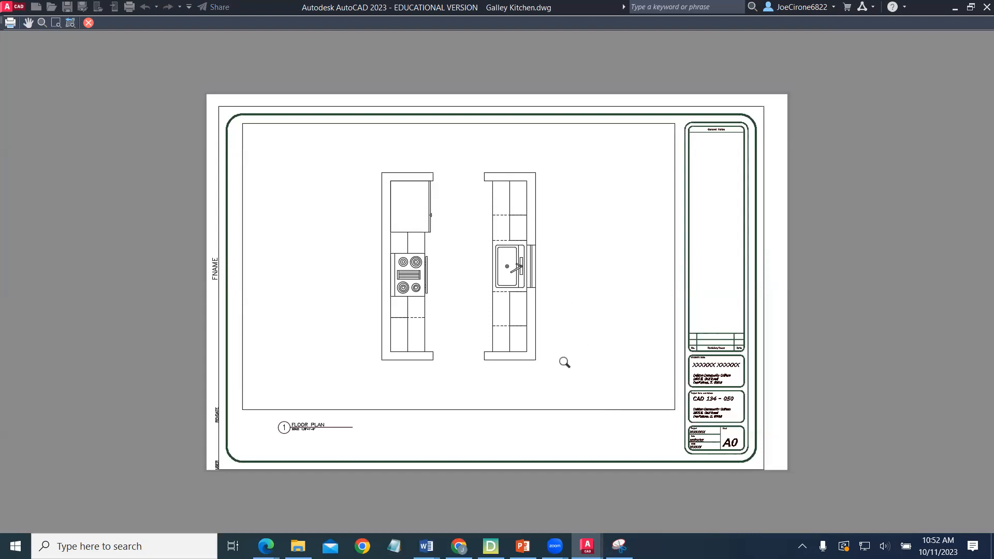
right_click(580, 285)
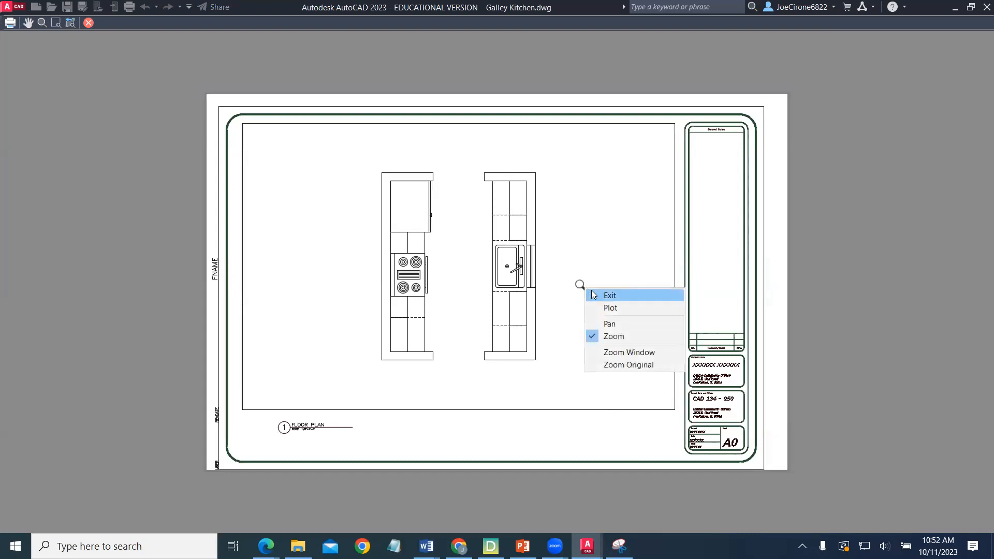
click(615, 309)
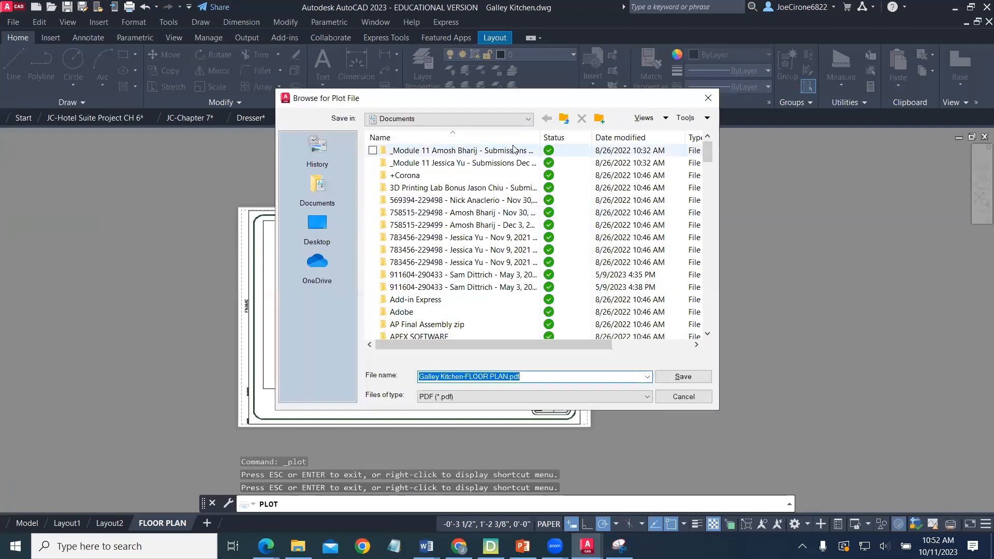
Save the plot as Galley Kitchen-FLOOR PLAN.pdf in the CAD-134 folder under Fall 2023 on the SAMSUNG USB drive, and look over the PDF
click(525, 120)
click(527, 120)
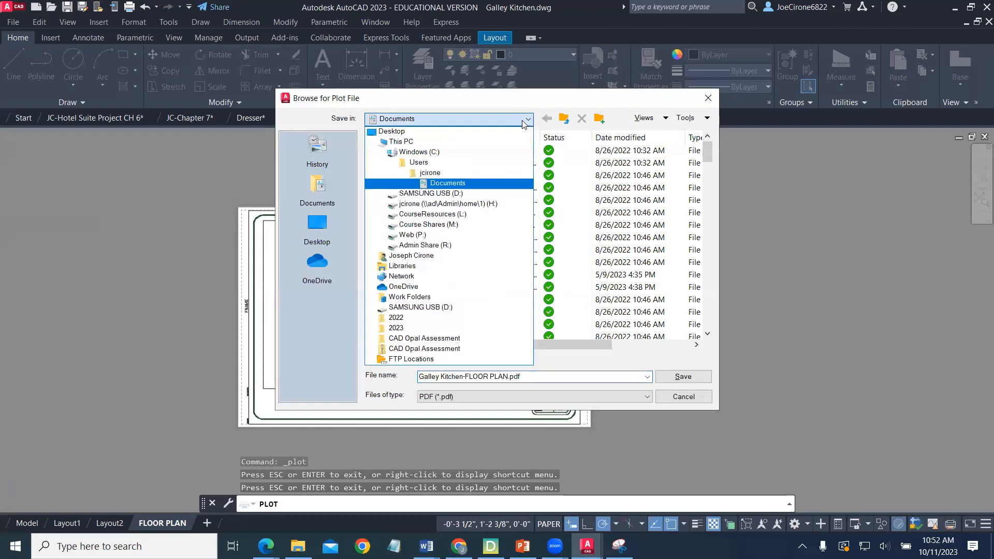
click(468, 200)
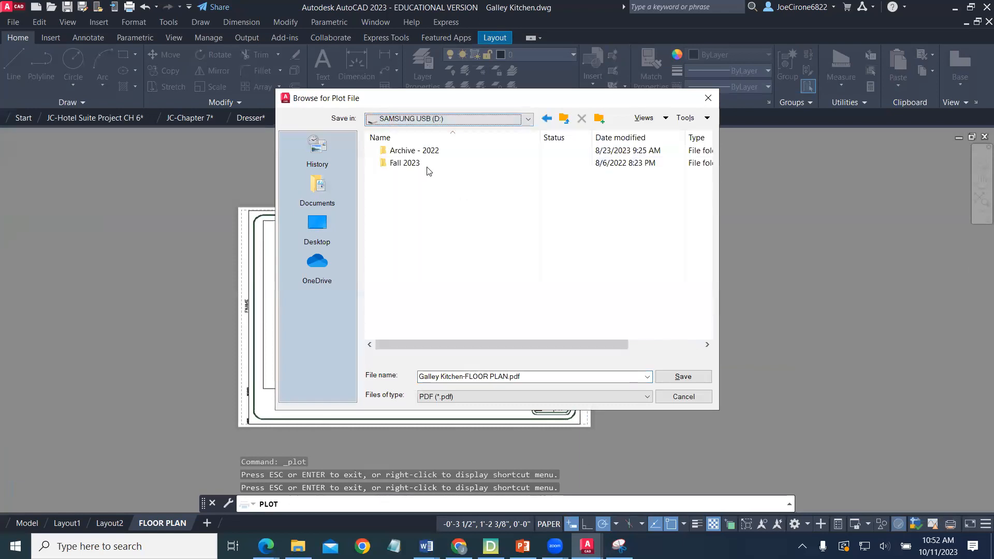
double_click(422, 164)
double_click(433, 201)
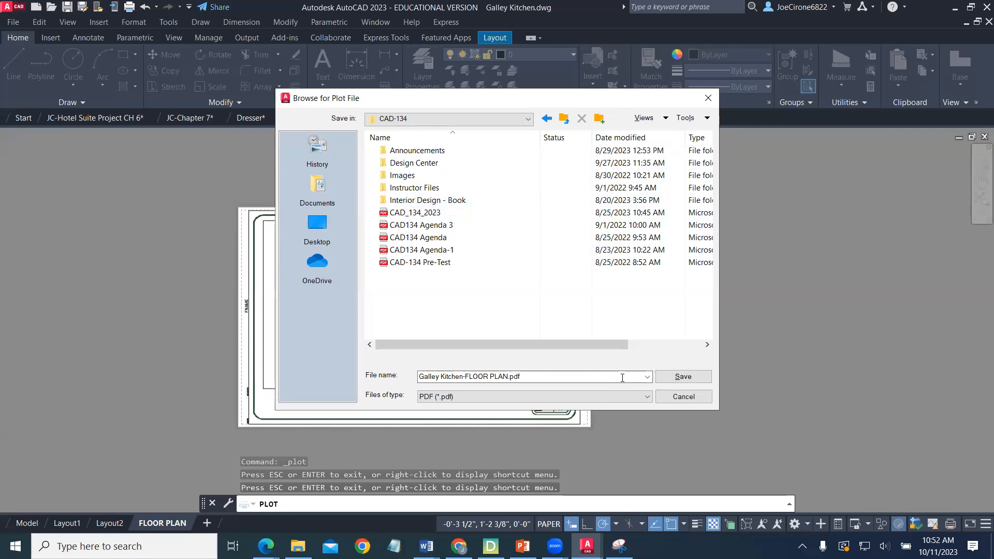
click(676, 377)
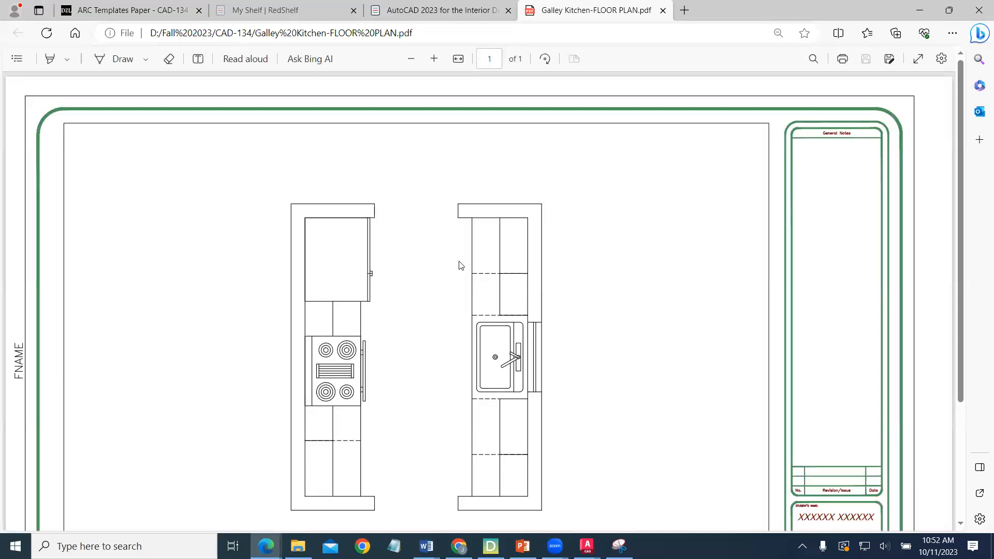
scroll(583, 280, down, 3)
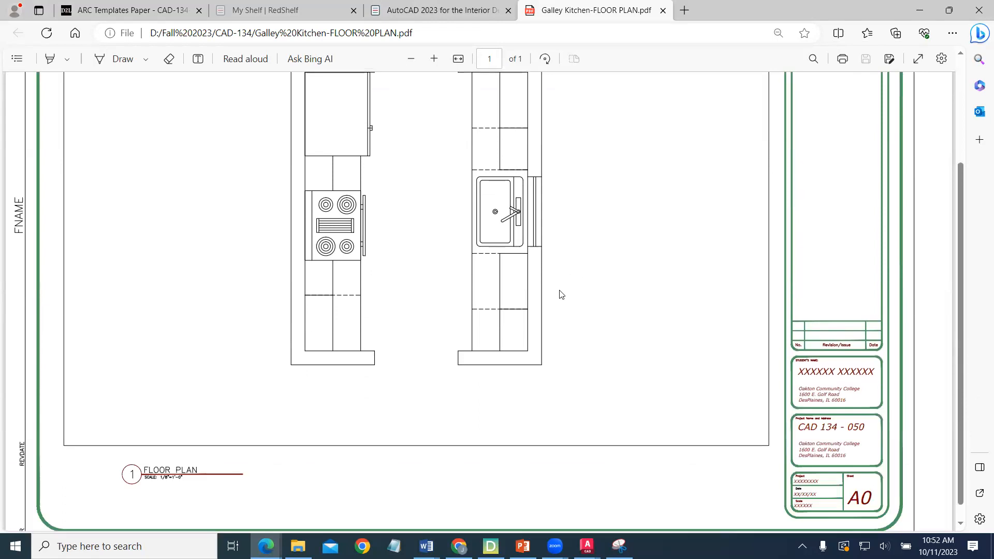
scroll(559, 294, up, 2)
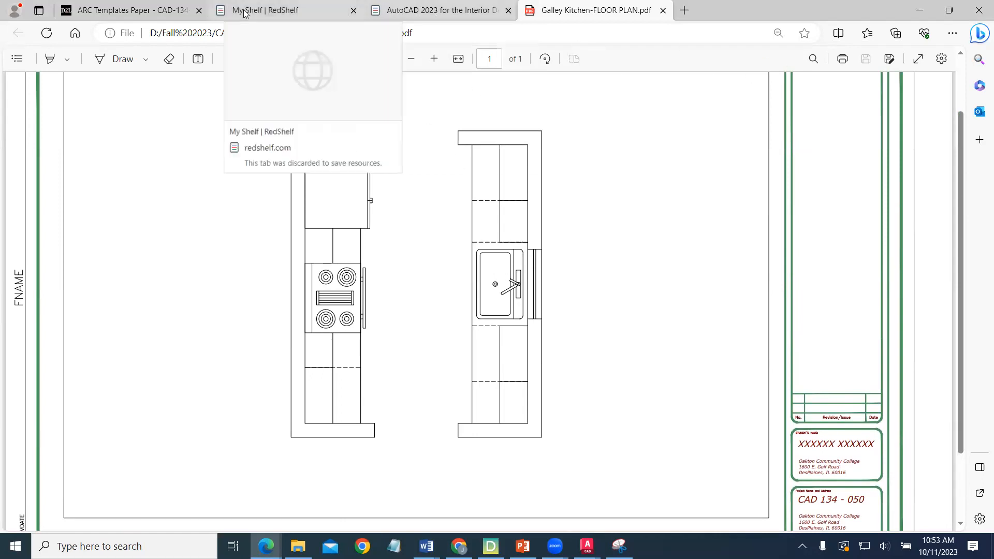
Open the CAD-134 course homepage and look through its announcements down to the Mod 7 assignment
click(147, 16)
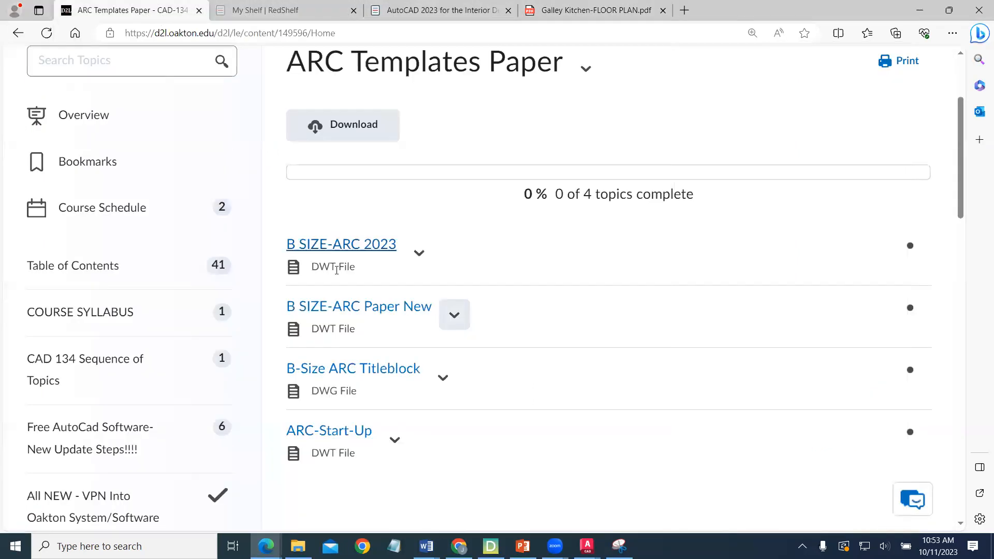
scroll(955, 150, up, 1)
scroll(954, 142, up, 3)
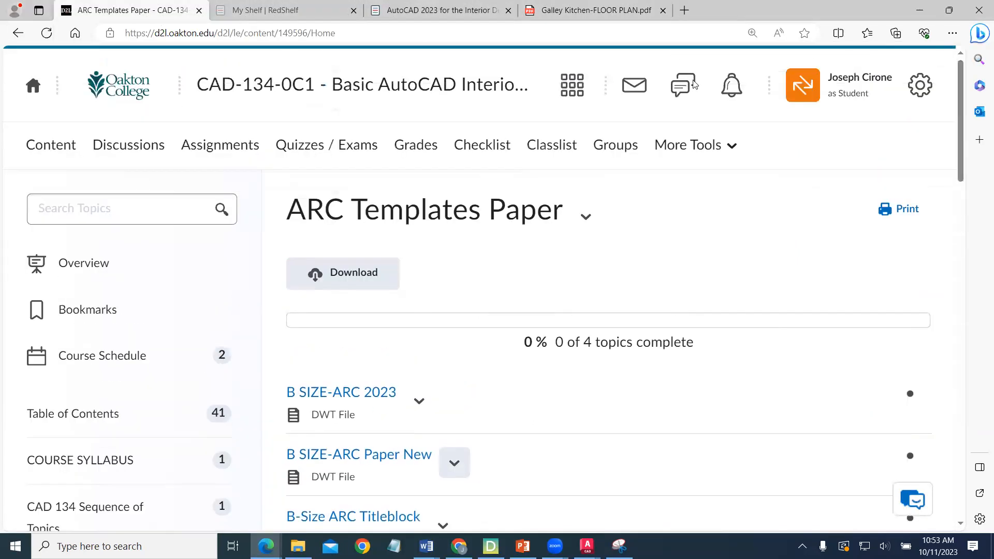
click(292, 92)
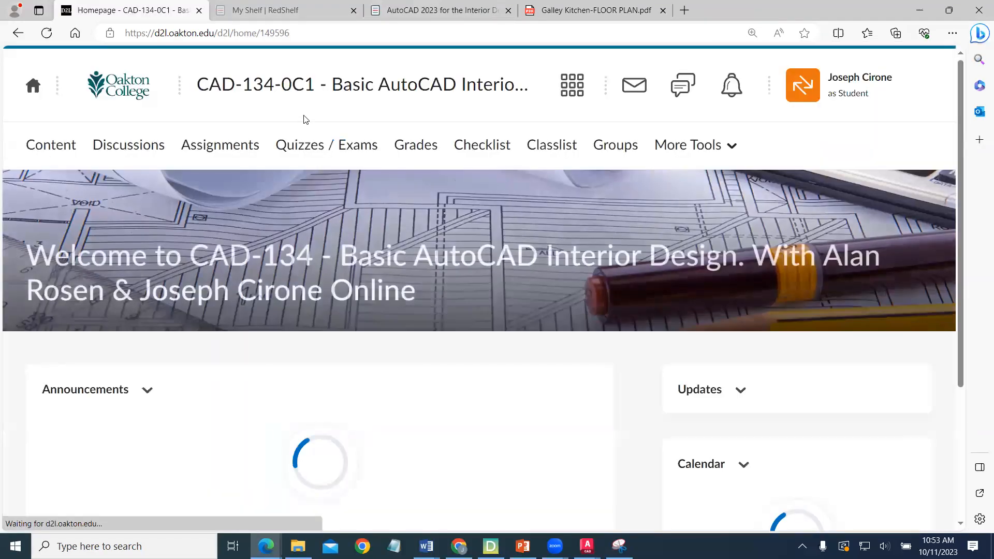
scroll(394, 310, down, 10)
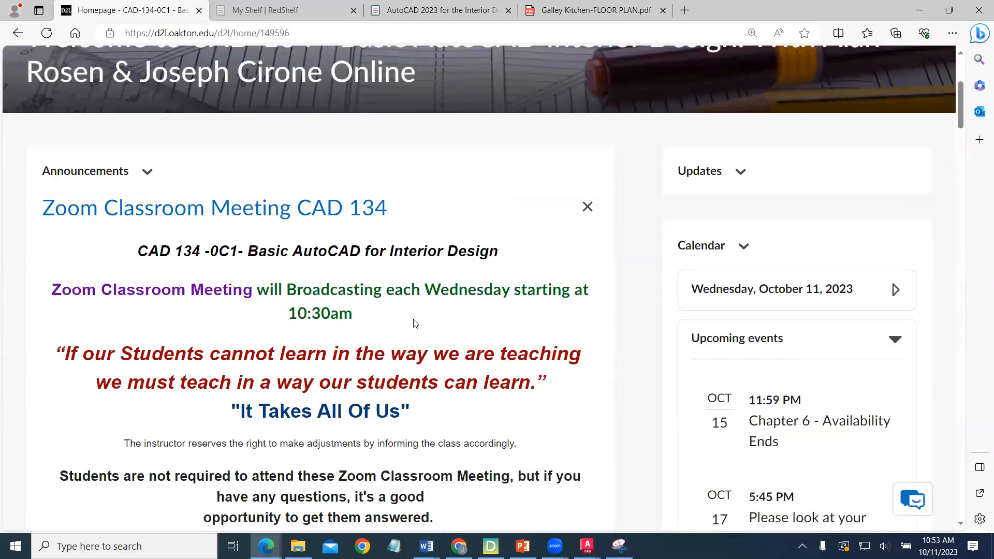
scroll(412, 321, down, 5)
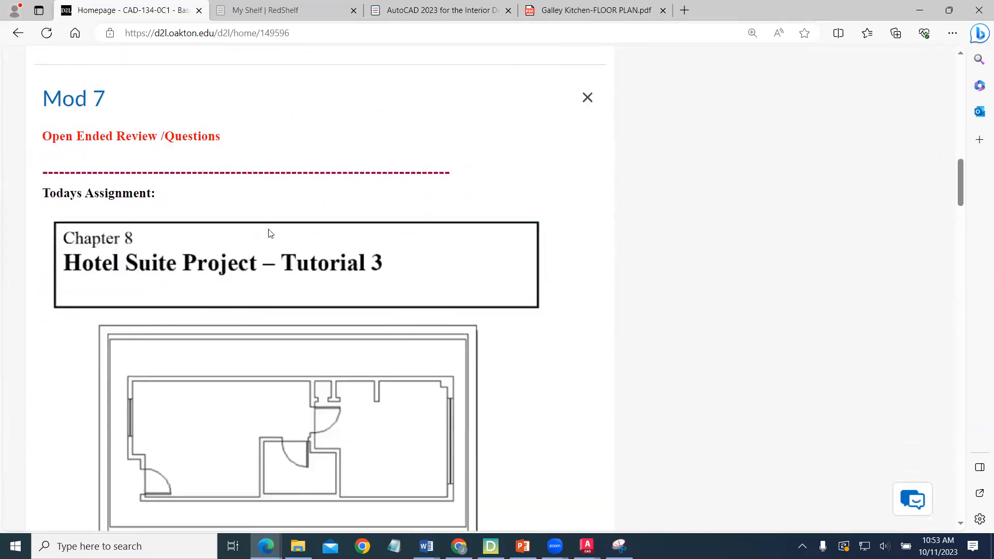
scroll(268, 234, up, 15)
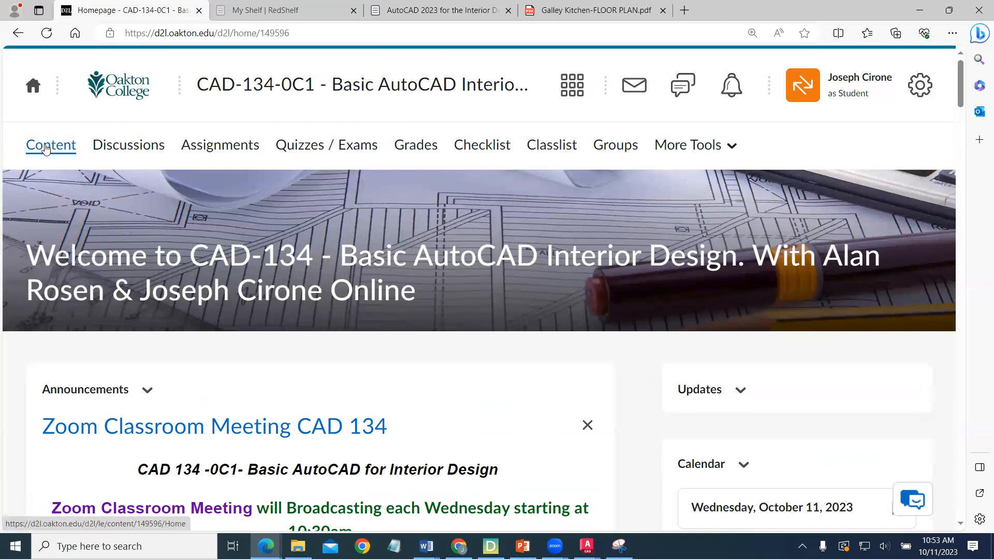
Open Module 7 in the course content and read its learning objectives, instructions and topic links
click(45, 147)
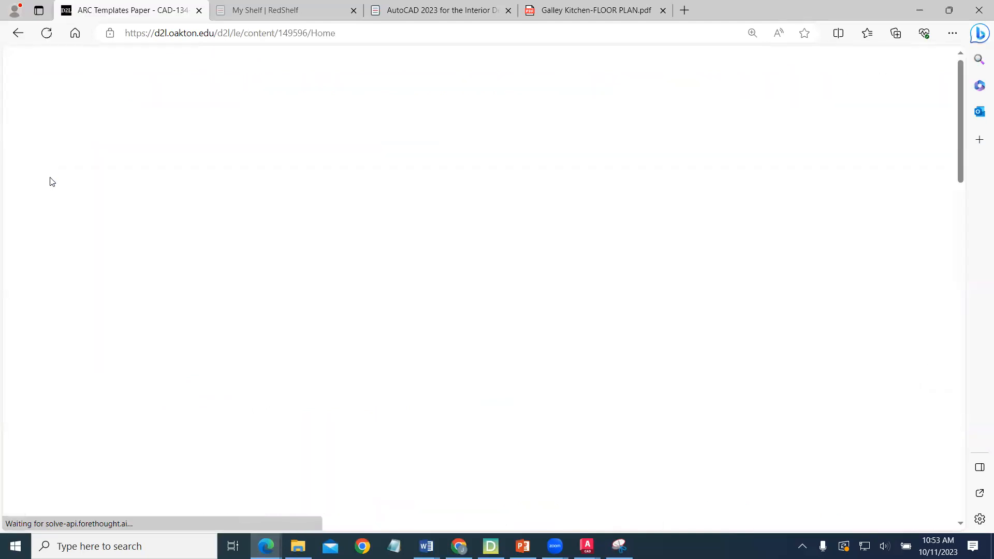
scroll(71, 310, down, 15)
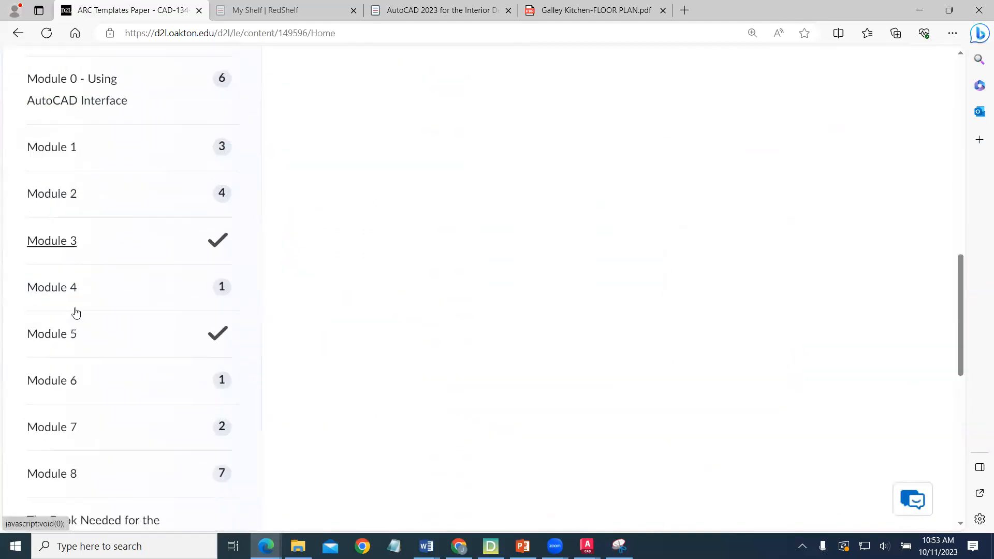
scroll(76, 312, down, 5)
click(56, 185)
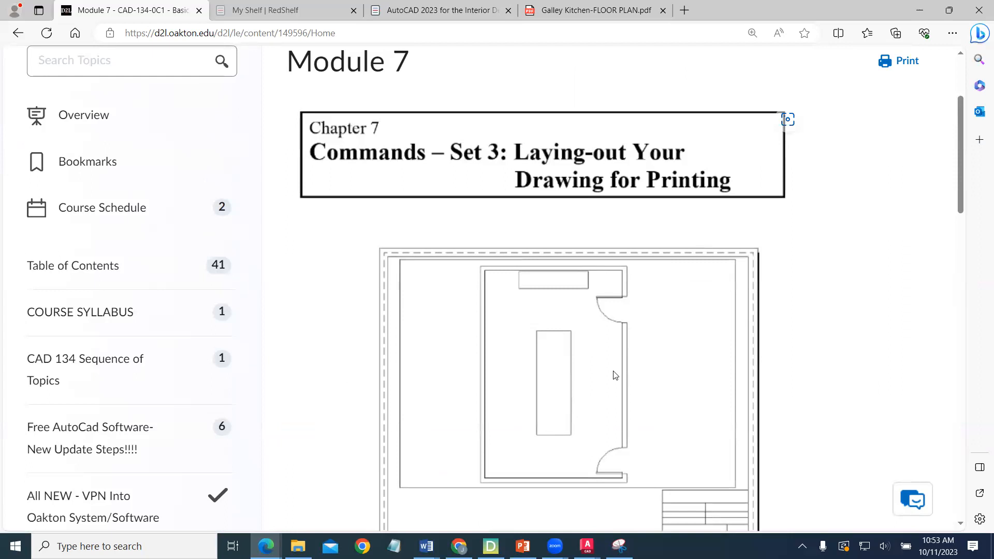
scroll(569, 321, down, 3)
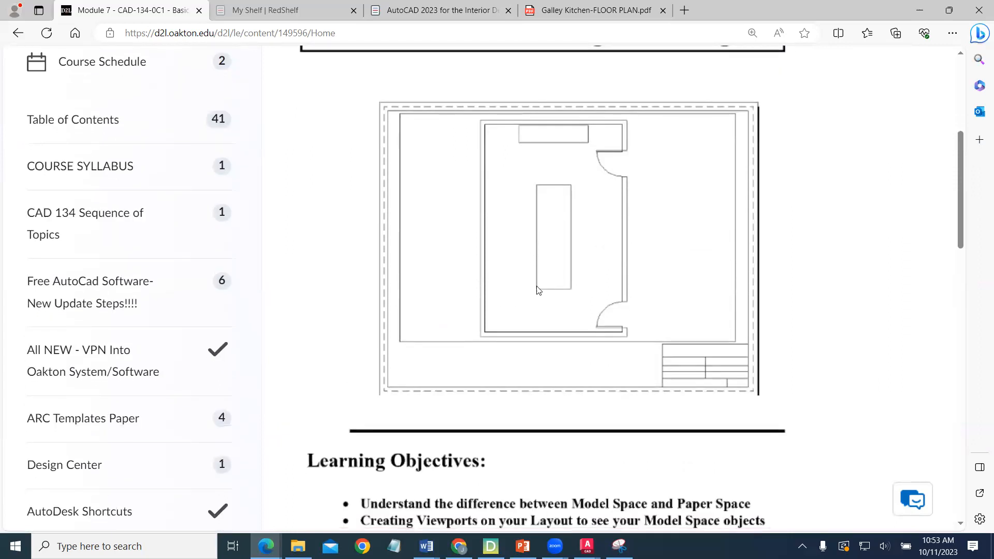
scroll(476, 373, down, 8)
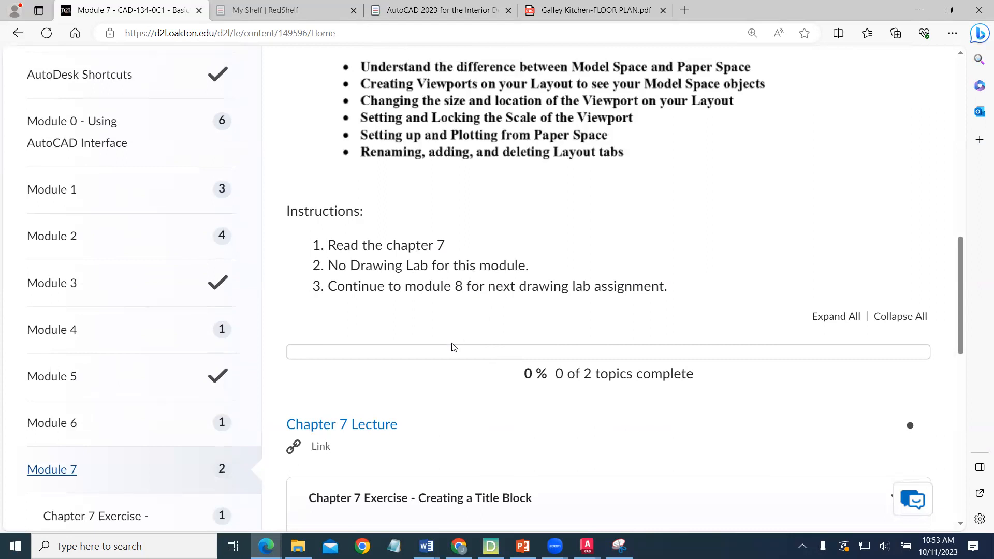
scroll(453, 347, down, 5)
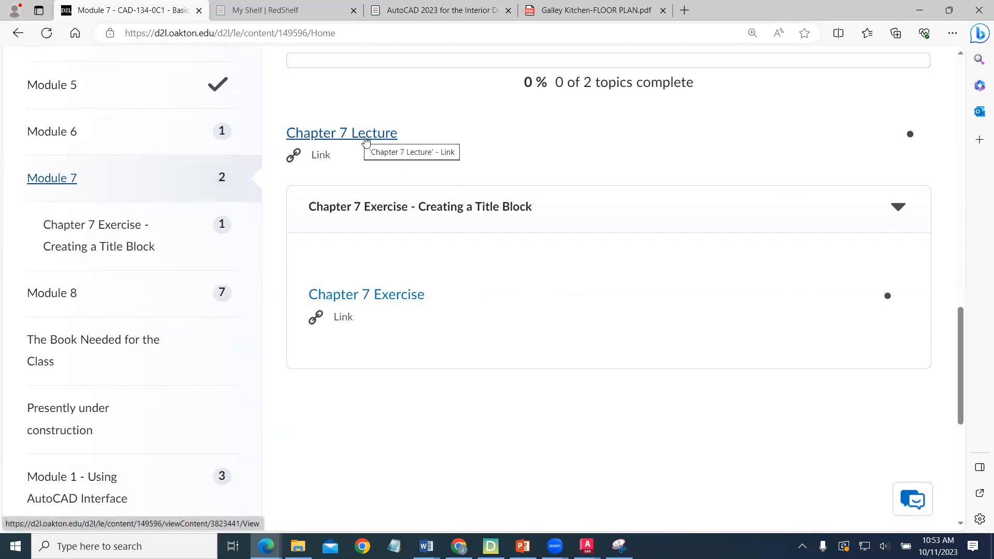
Open the Chapter 7 Lecture video, pause it and return to the course page
click(379, 138)
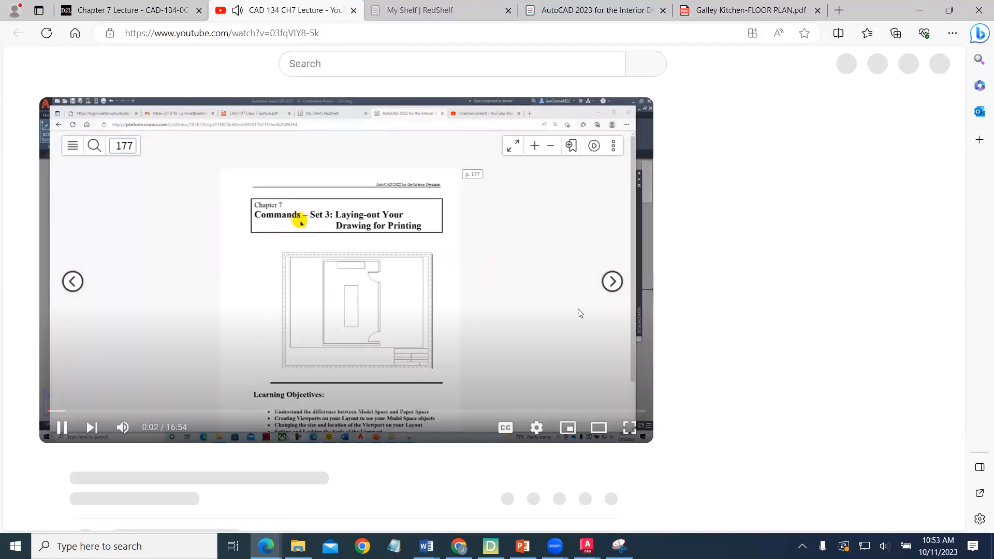
click(56, 429)
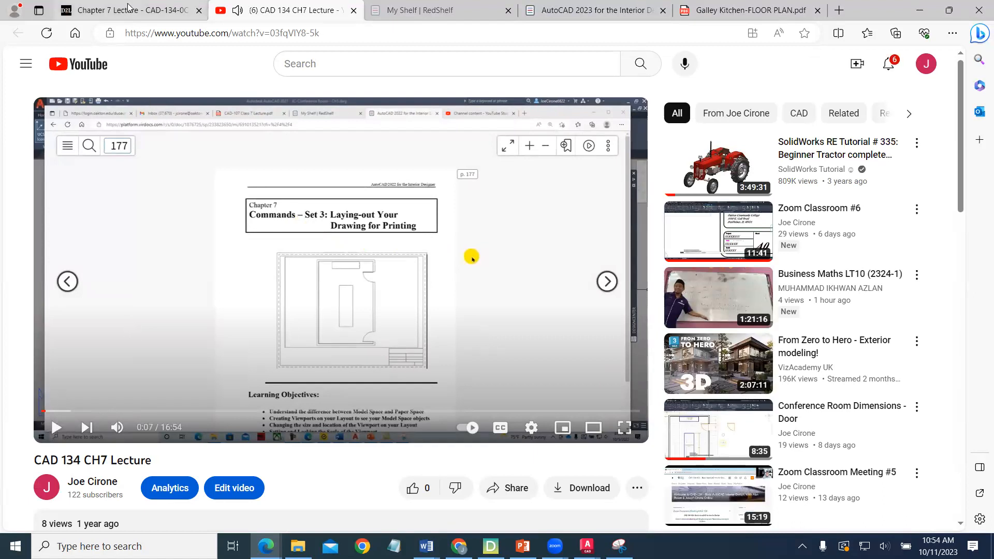
click(132, 9)
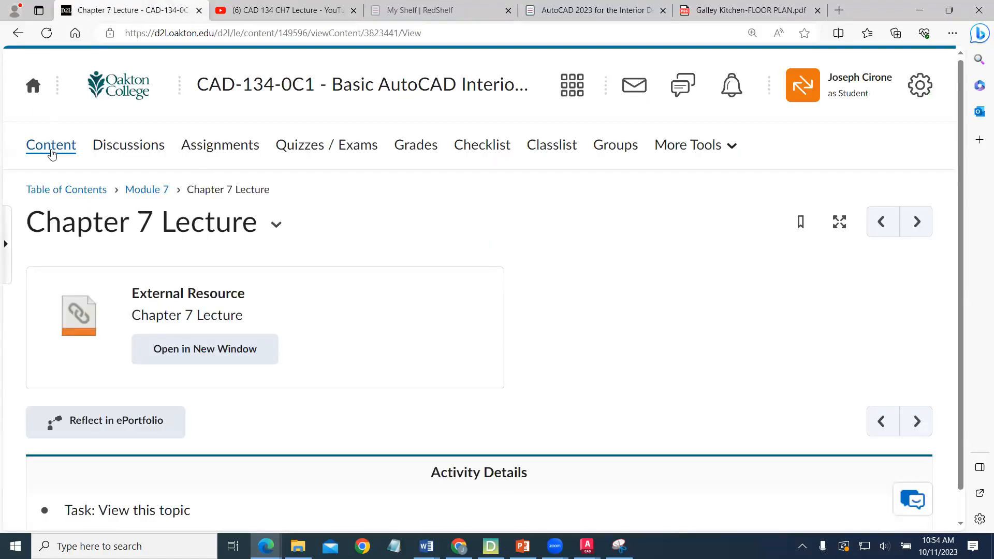
Open Module 8 from the course table of contents and review the Hotel Suite Project – Tutorial 3 drawing and learning objectives
click(87, 193)
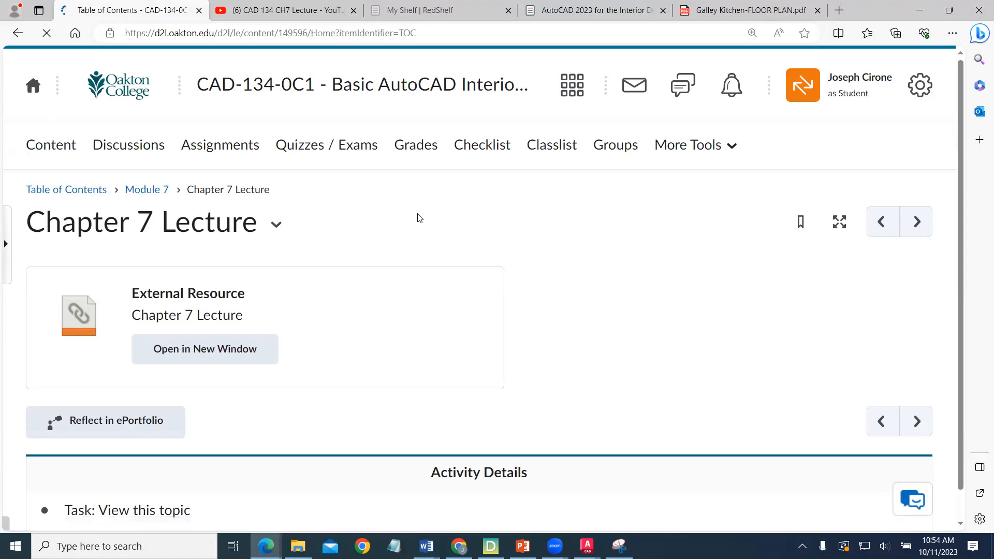
scroll(133, 284, down, 15)
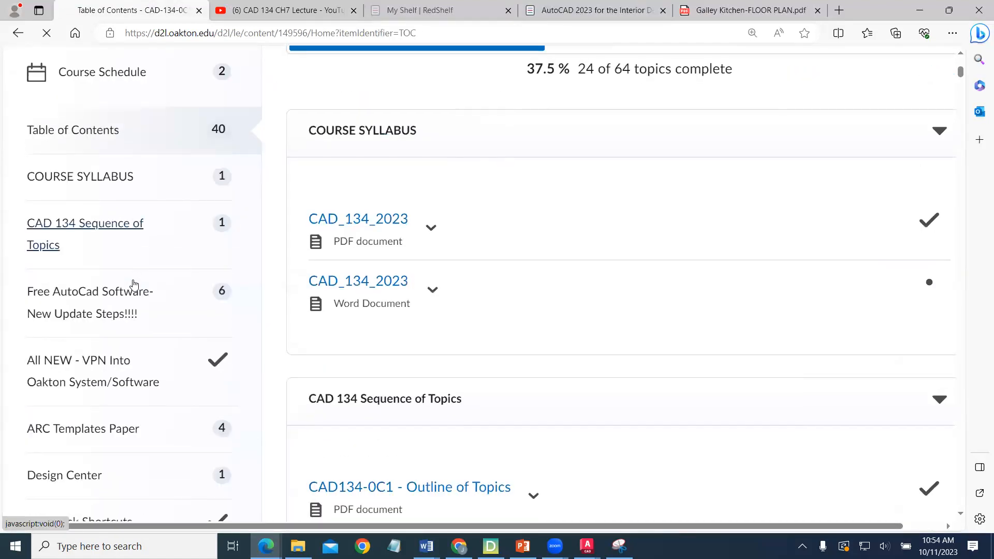
click(58, 327)
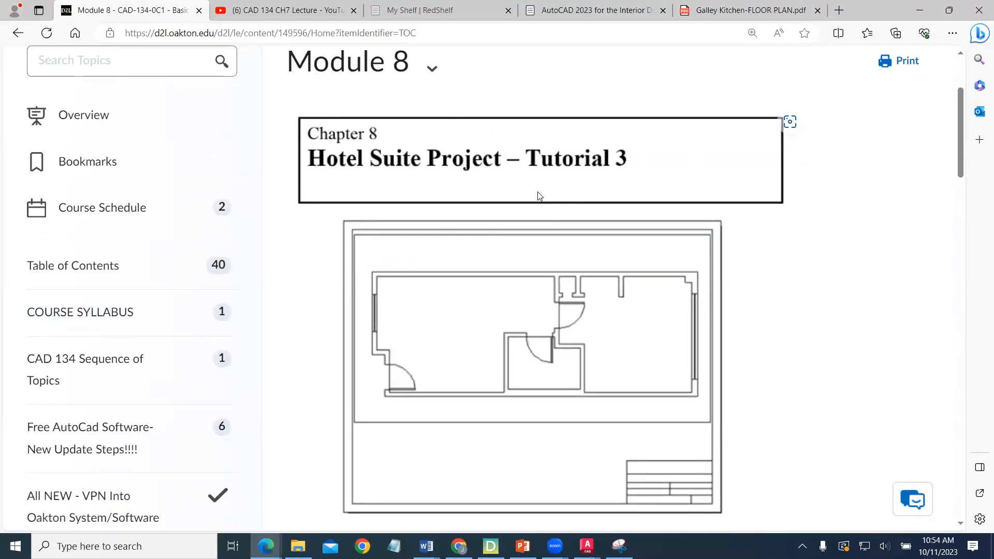
scroll(539, 195, down, 4)
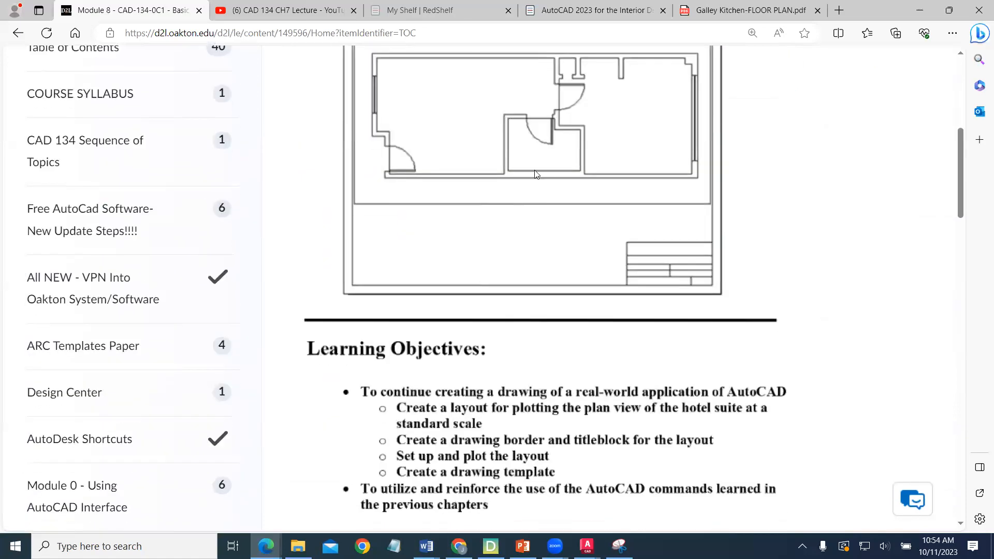
scroll(536, 194, up, 3)
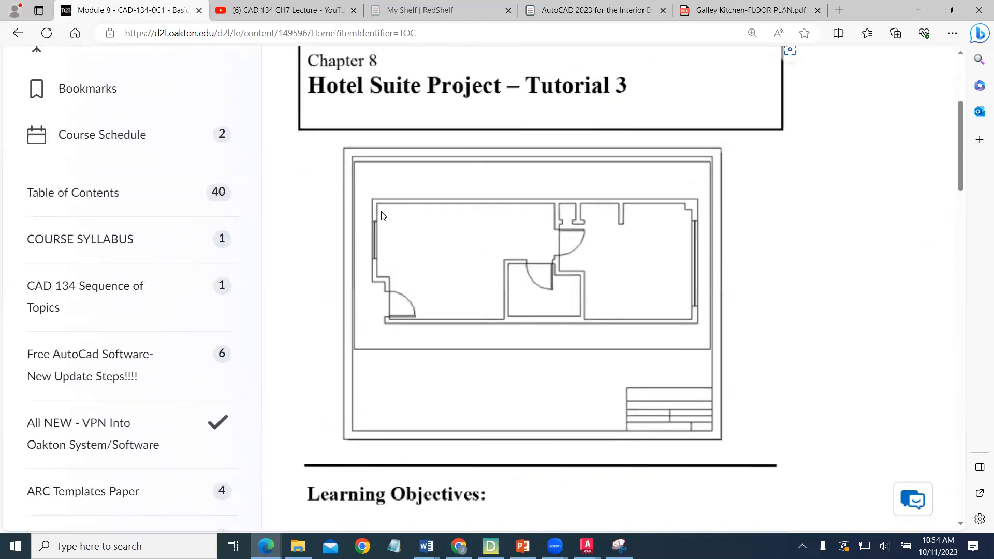
scroll(641, 307, down, 4)
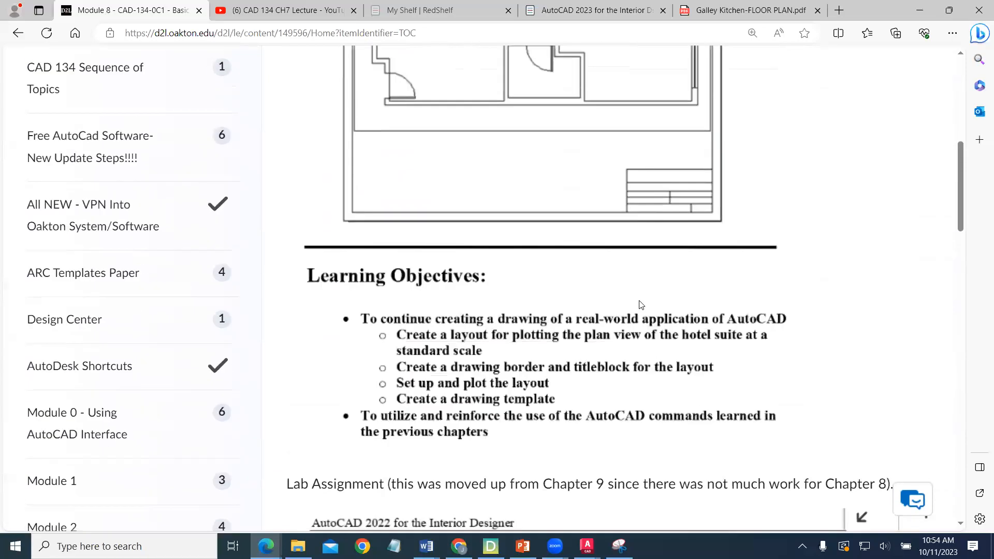
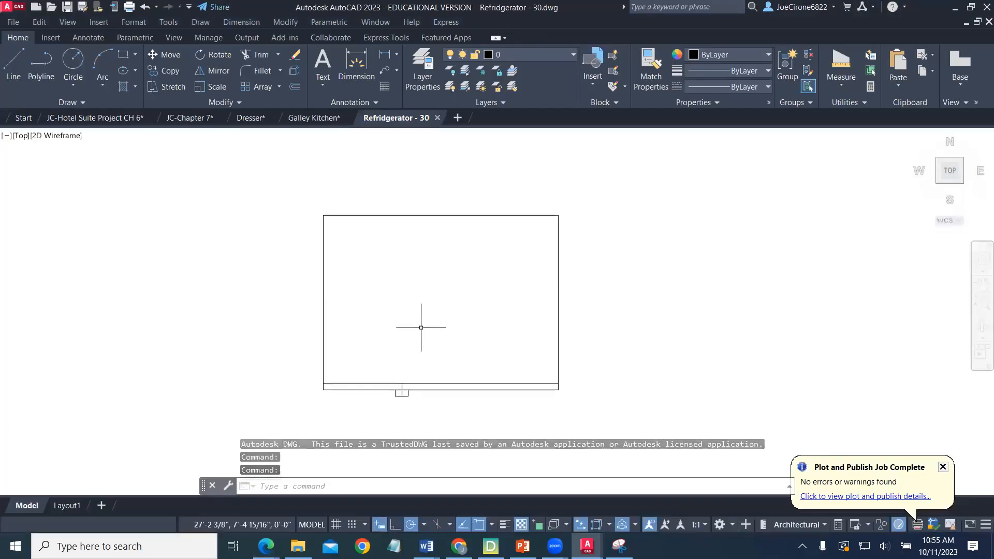
View the refrigerator drawing in SE Isometric and return it to the Top view
click(20, 136)
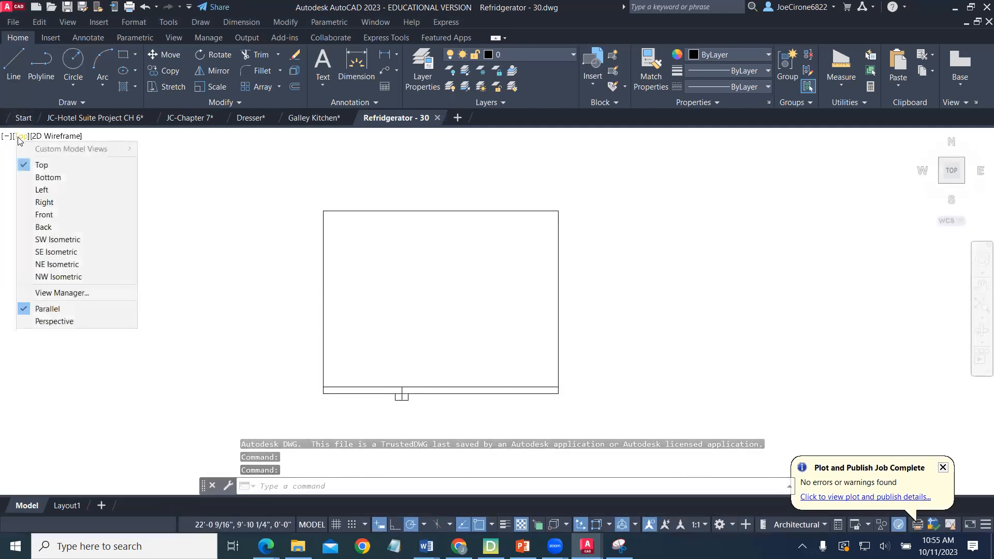
click(44, 254)
scroll(397, 237, down, 2)
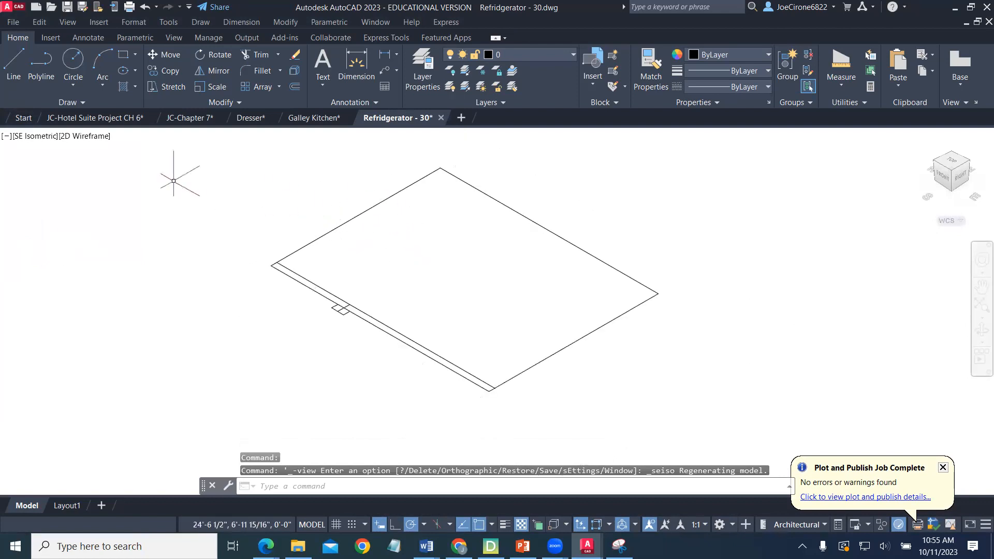
click(31, 136)
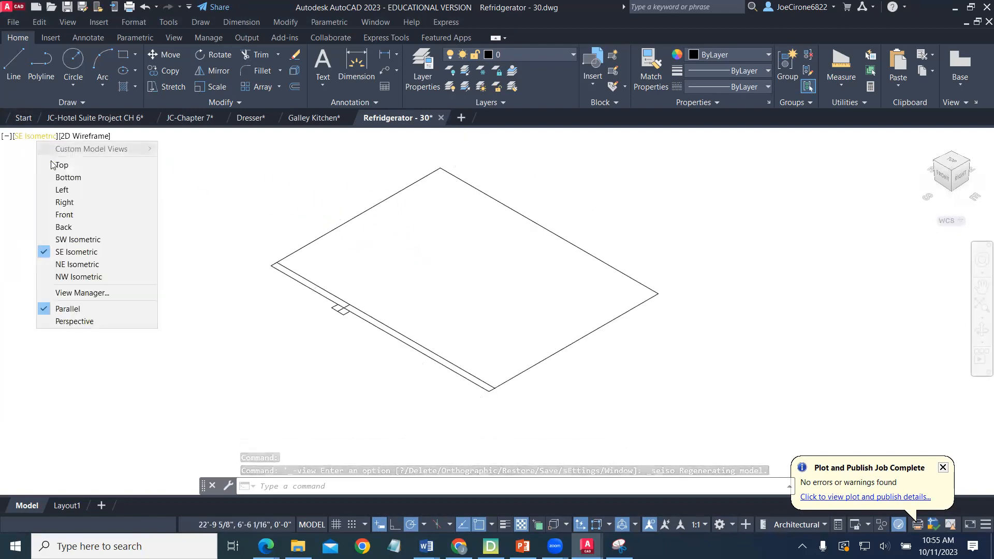
click(58, 165)
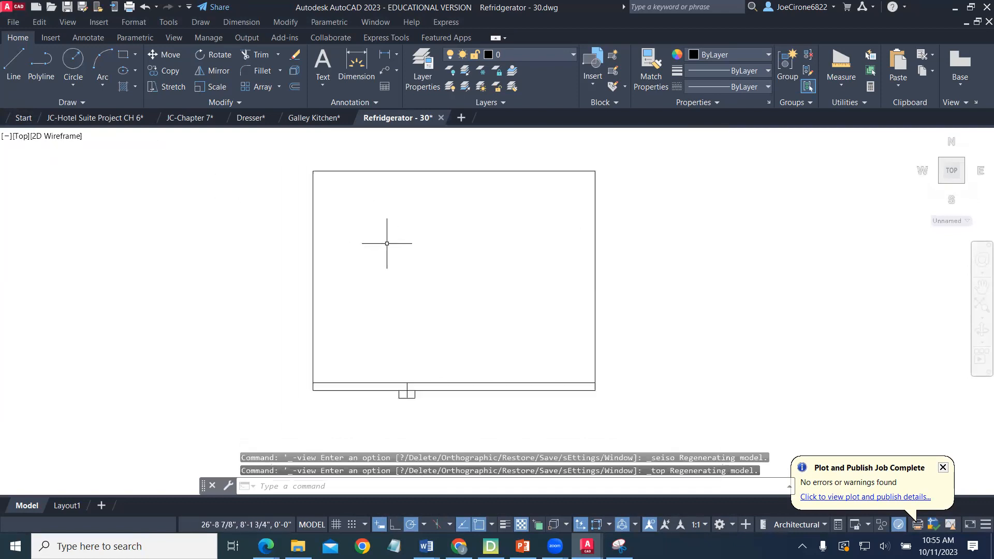
scroll(387, 243, down, 2)
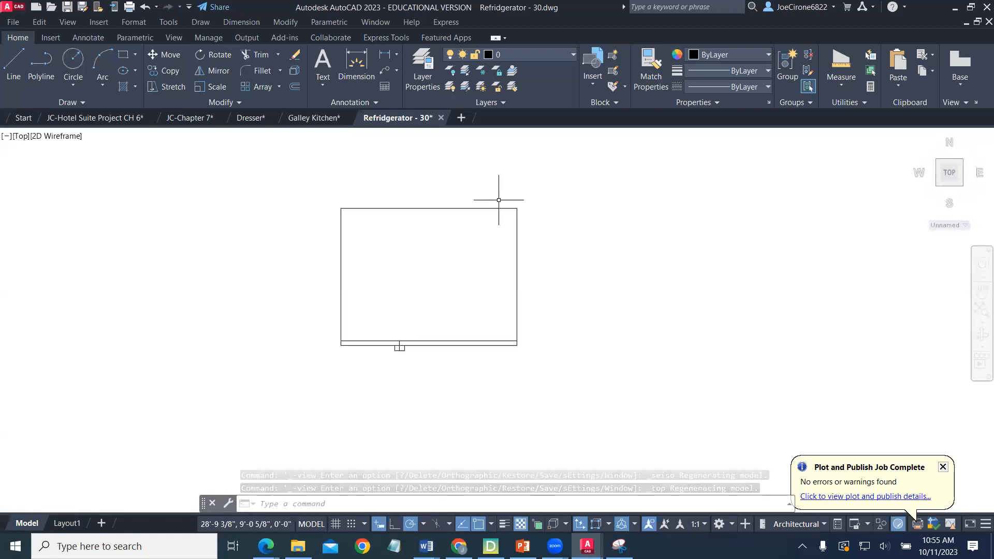
click(40, 22)
click(55, 85)
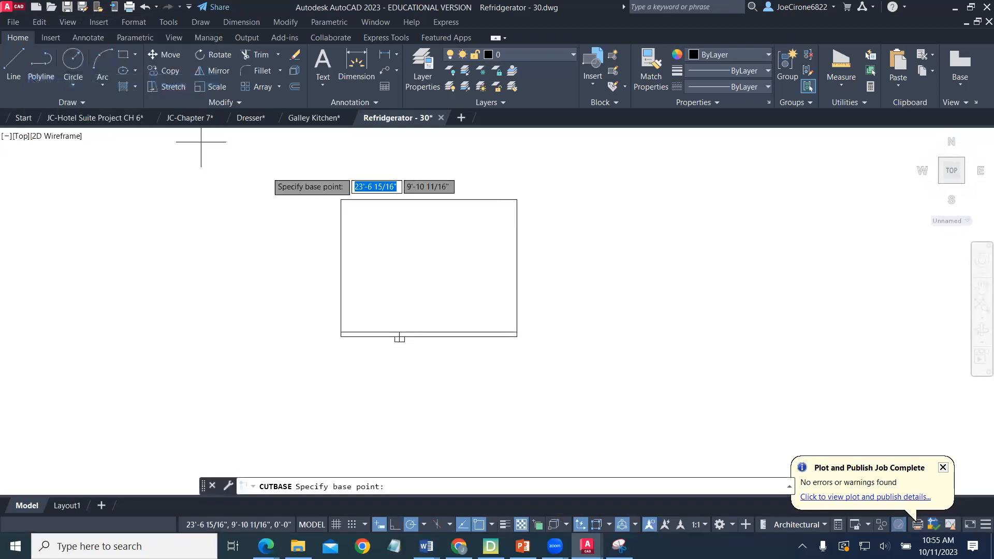
click(421, 196)
click(553, 169)
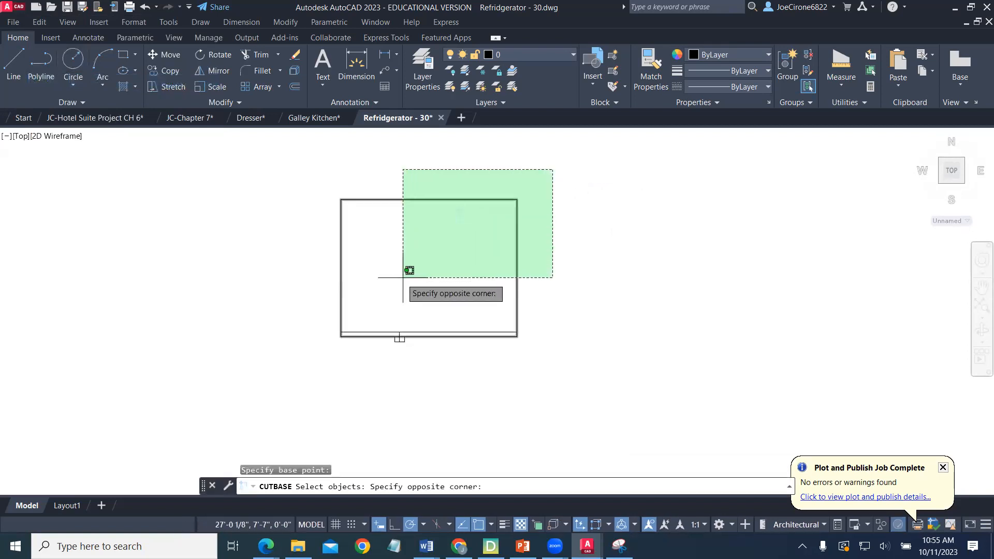
click(317, 352)
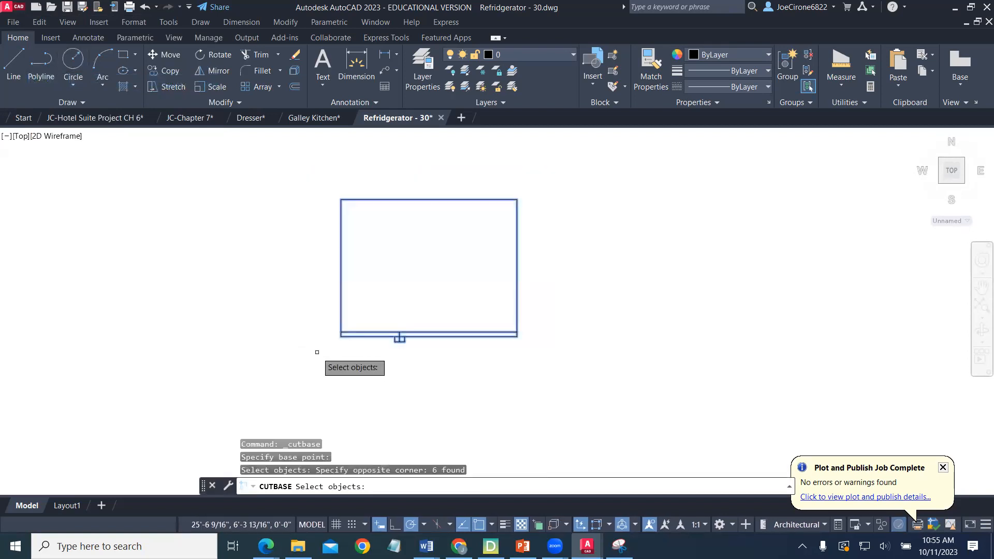
Cut the whole refrigerator to the clipboard with its upper-left corner as the base point
click(43, 24)
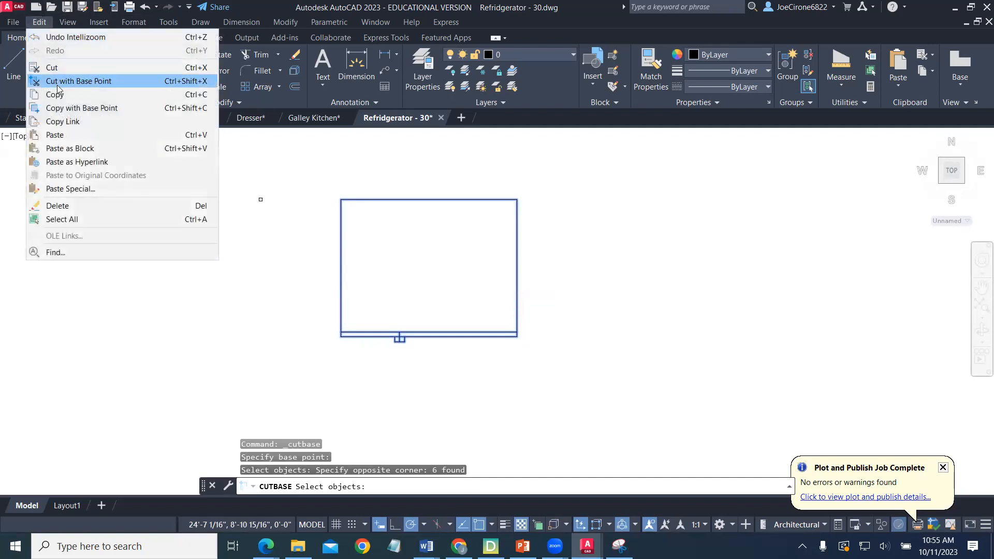
click(58, 86)
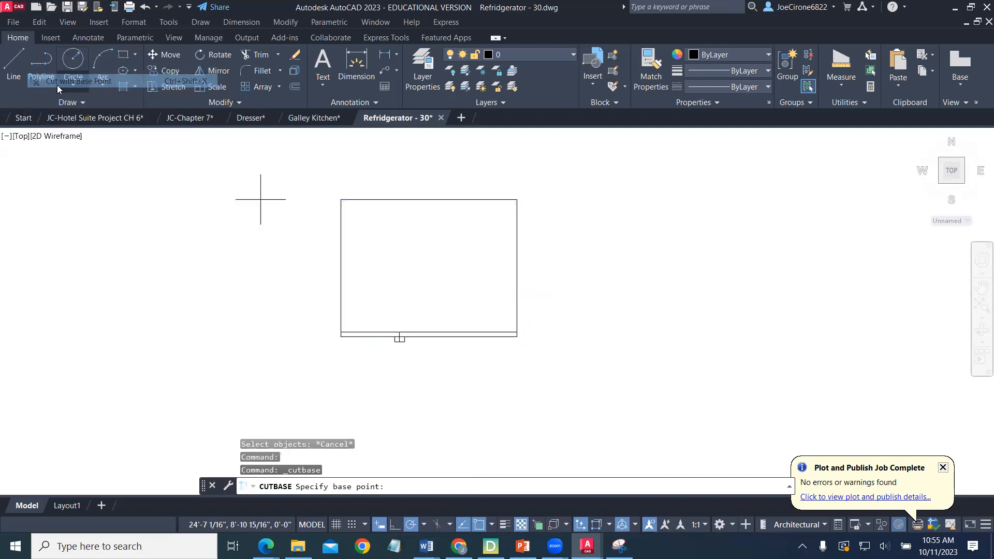
click(341, 200)
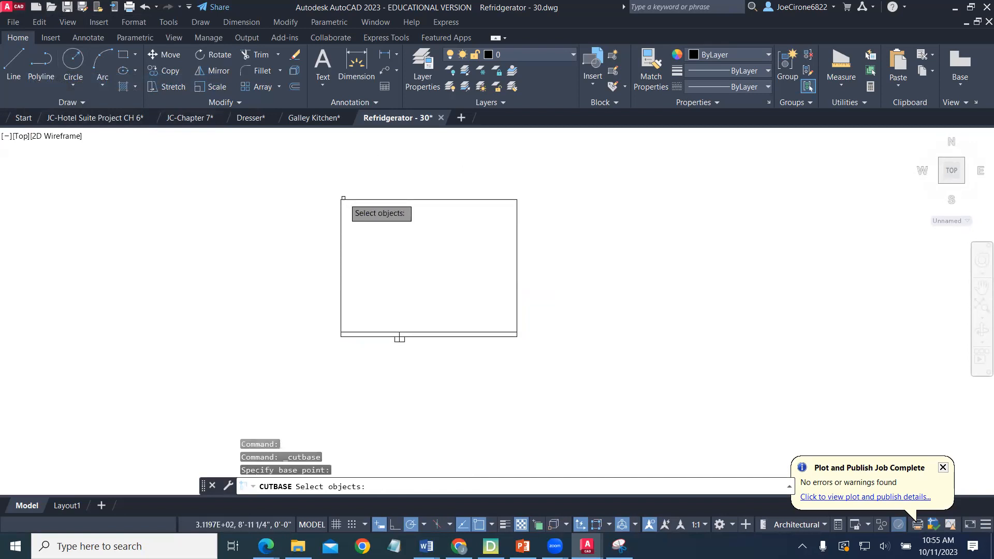
click(536, 181)
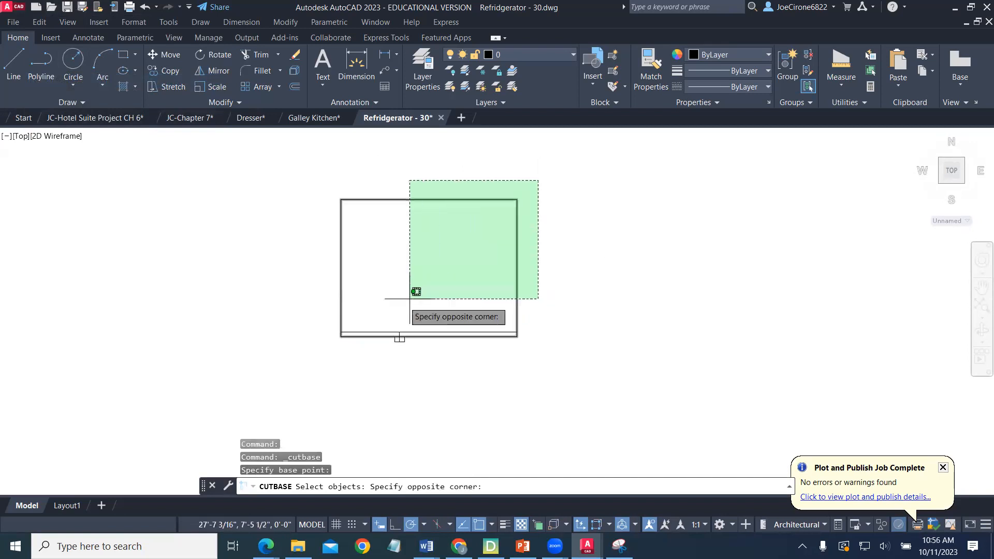
click(322, 370)
key(Return)
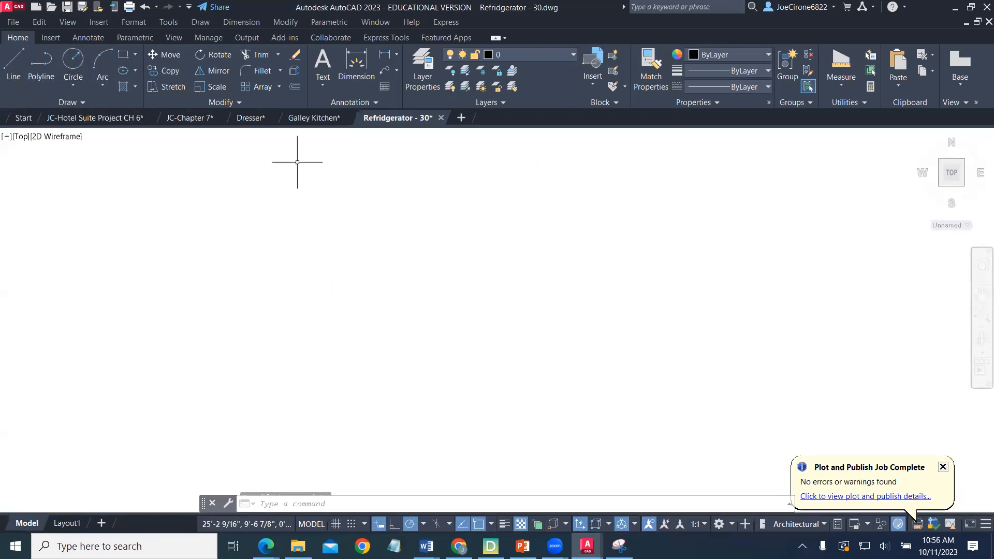
Switch to the Galley Kitchen drawing and paste the refrigerator from the clipboard onto the FLOOR PLAN layout, near the sheet's upper-left corner
click(314, 118)
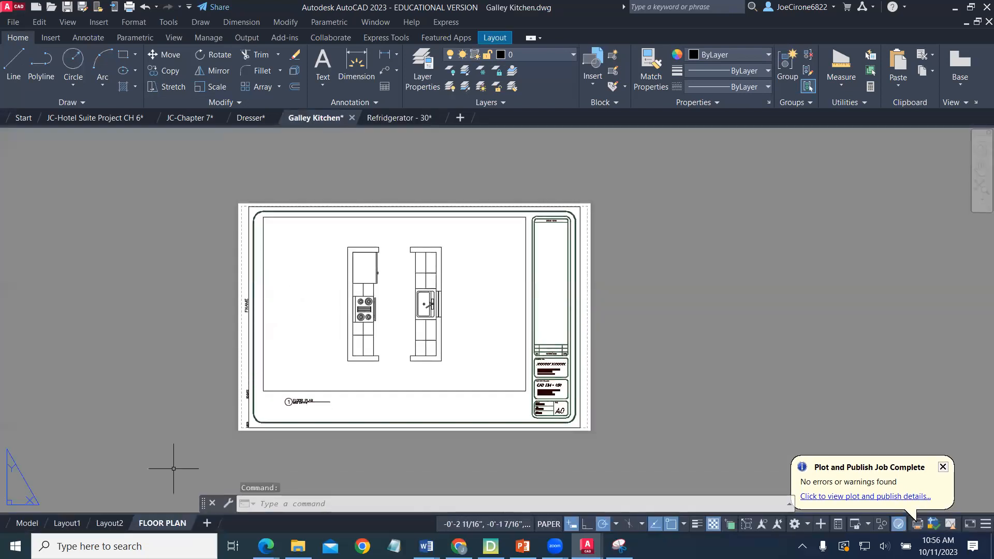
mouse_move(30, 527)
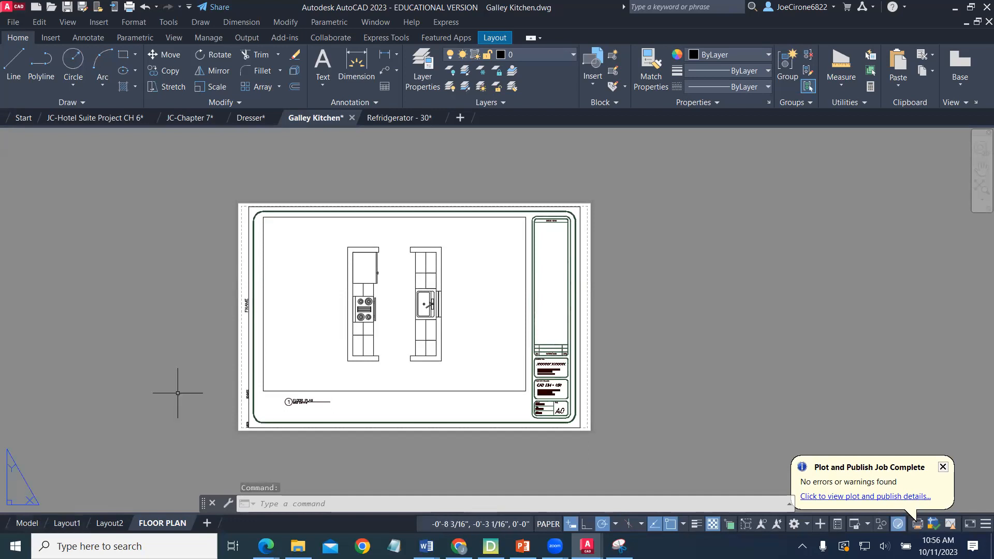
click(40, 23)
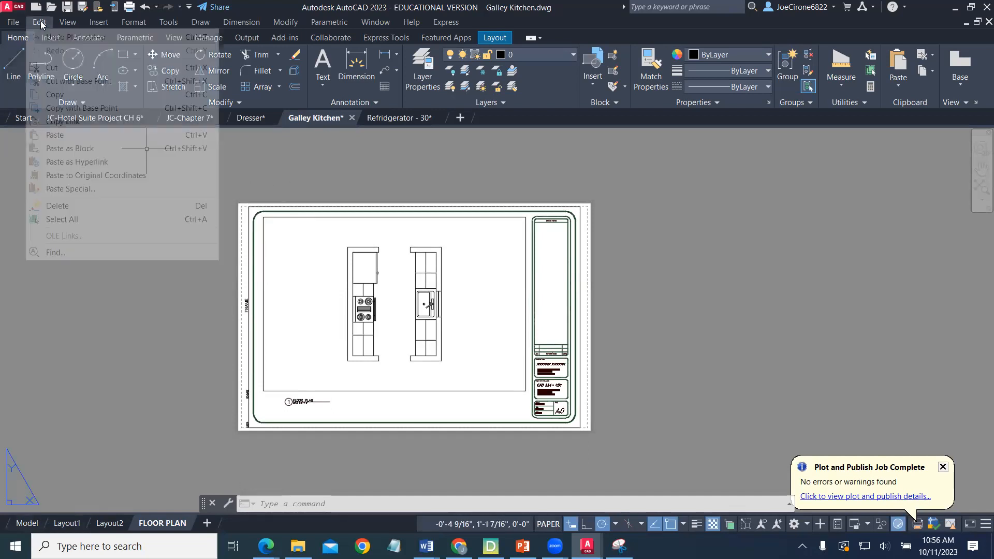
click(56, 136)
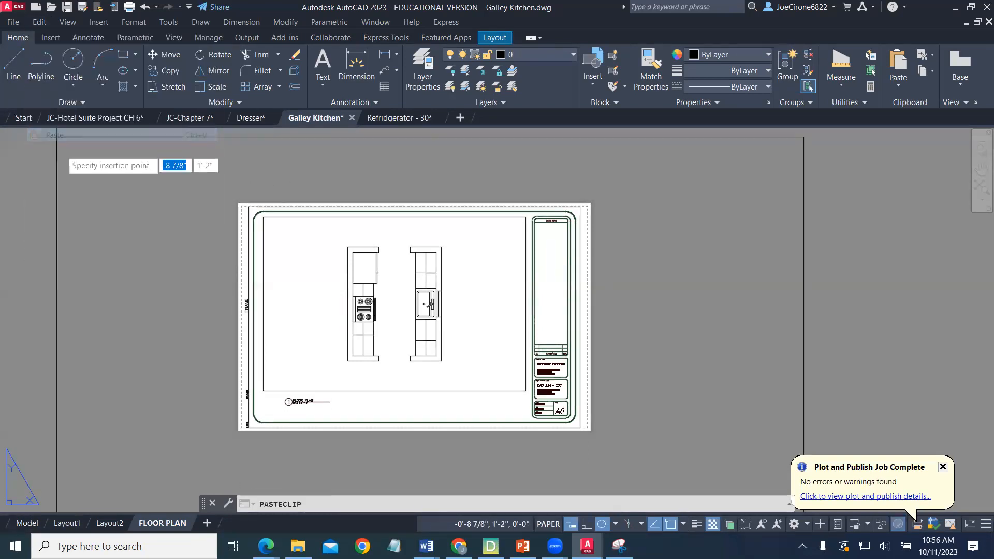
click(161, 161)
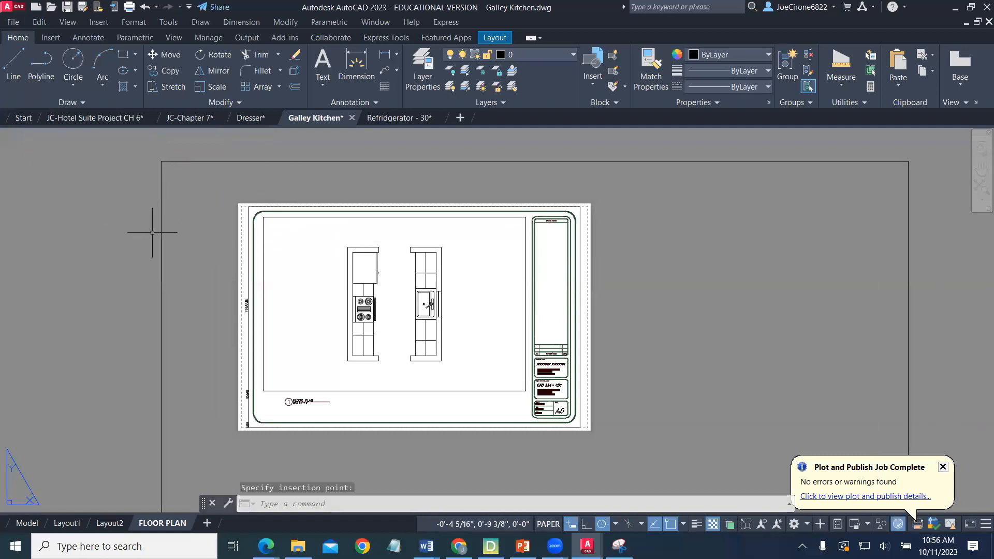
Erase all of the pasted refrigerator's geometry from the FLOOR PLAN layout
scroll(185, 238, down, 8)
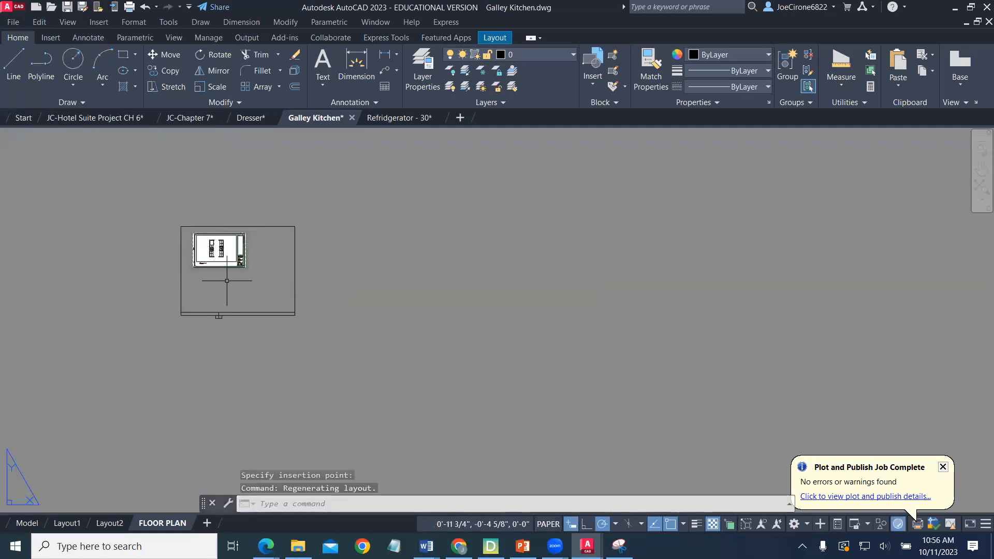
scroll(226, 280, up, 2)
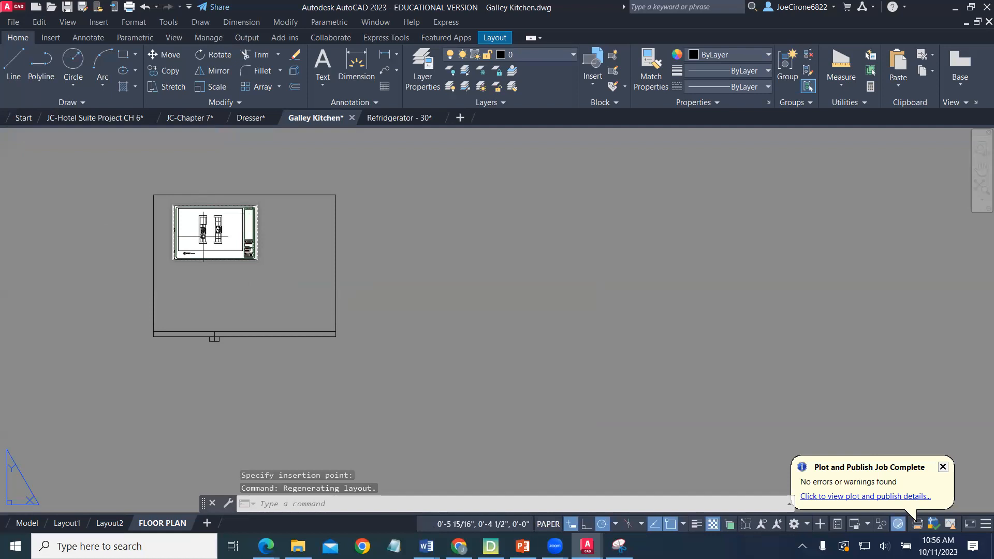
click(285, 194)
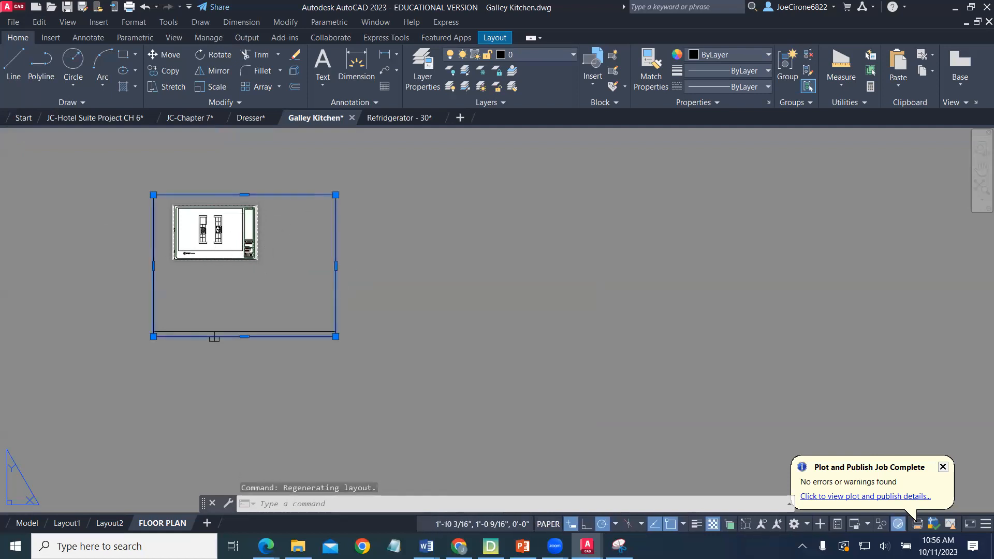
key(Delete)
click(325, 302)
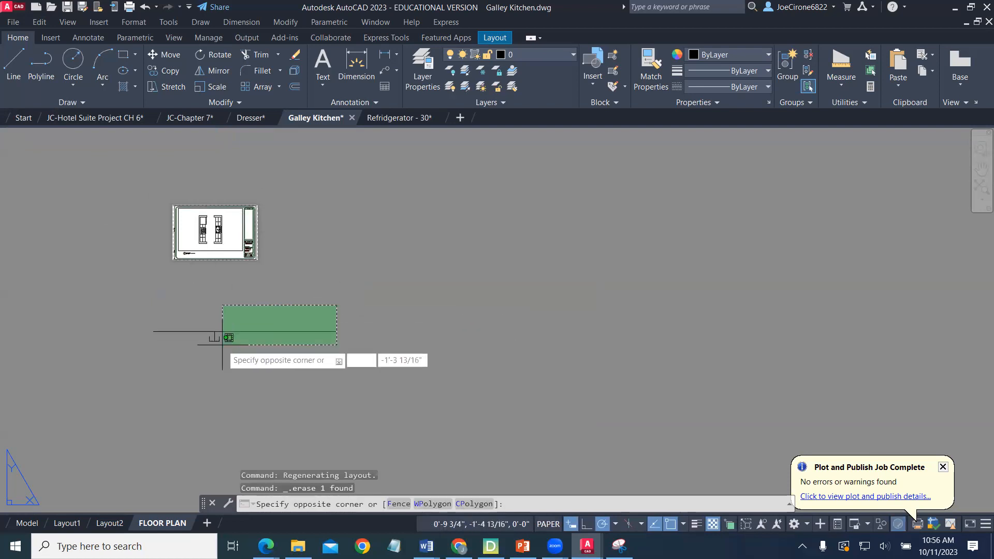
click(161, 375)
key(Delete)
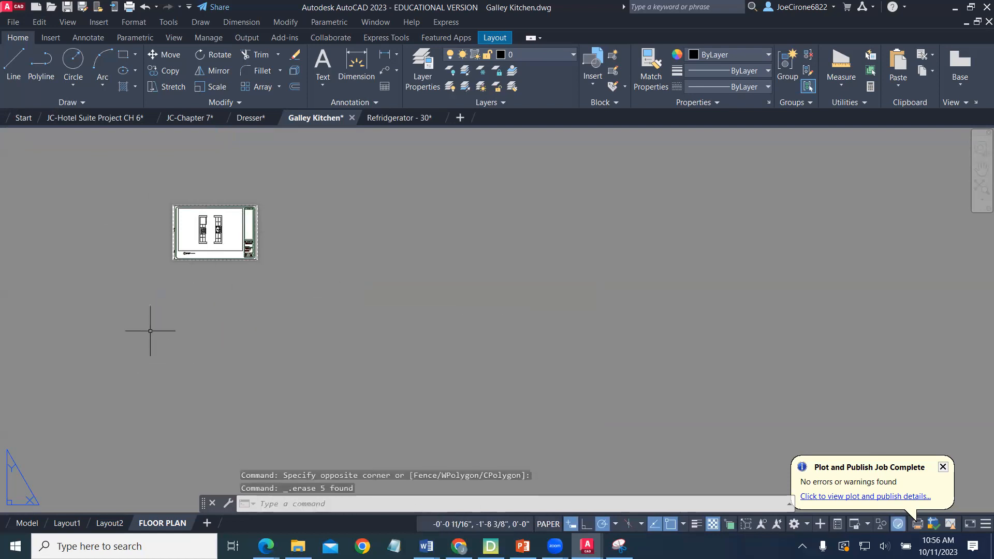
scroll(166, 244, up, 10)
scroll(200, 255, down, 5)
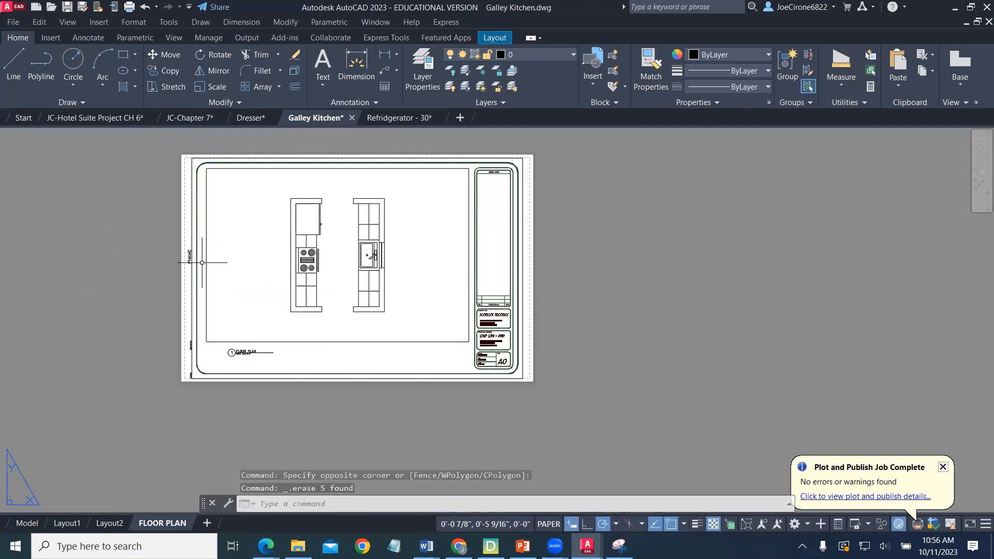
Paste the refrigerator into model space, to the left of the kitchen plan, and view the result on the FLOOR PLAN layout
click(26, 524)
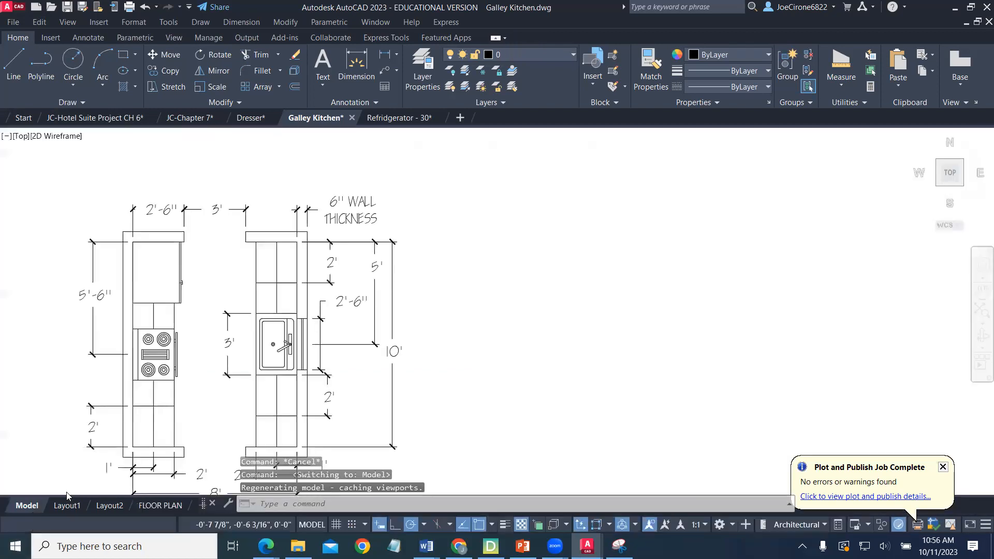
mouse_move(314, 330)
middle_down()
mouse_move(456, 287)
mouse_move(588, 313)
middle_up()
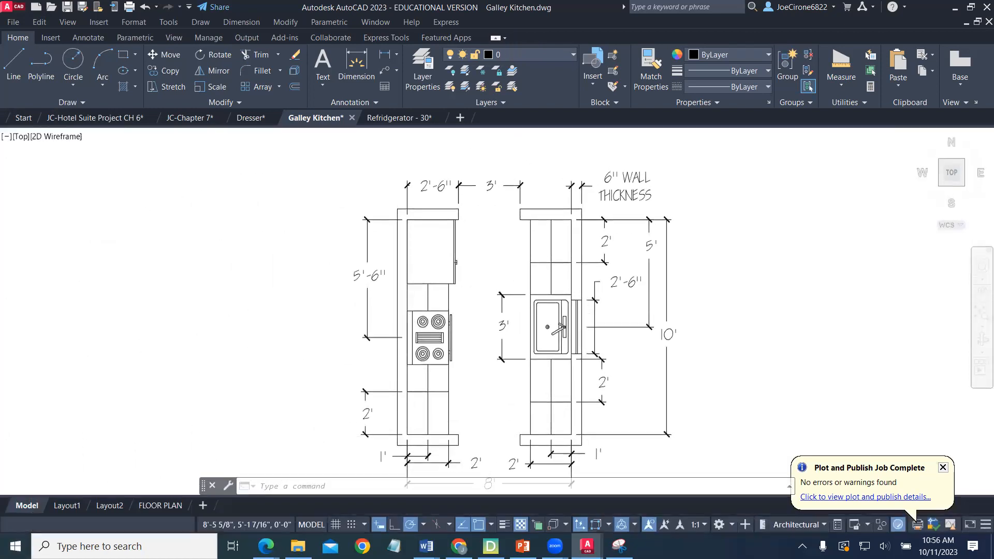
click(40, 21)
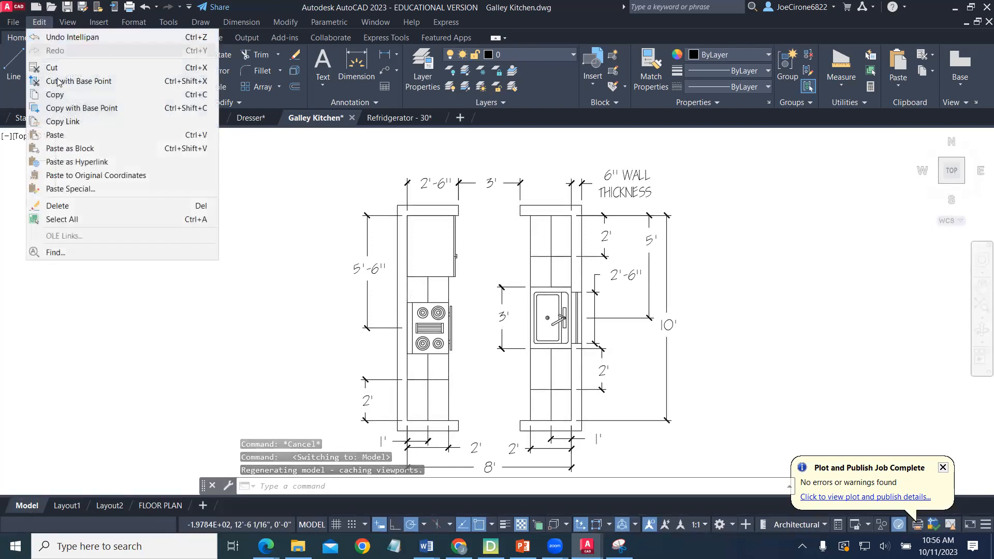
click(57, 133)
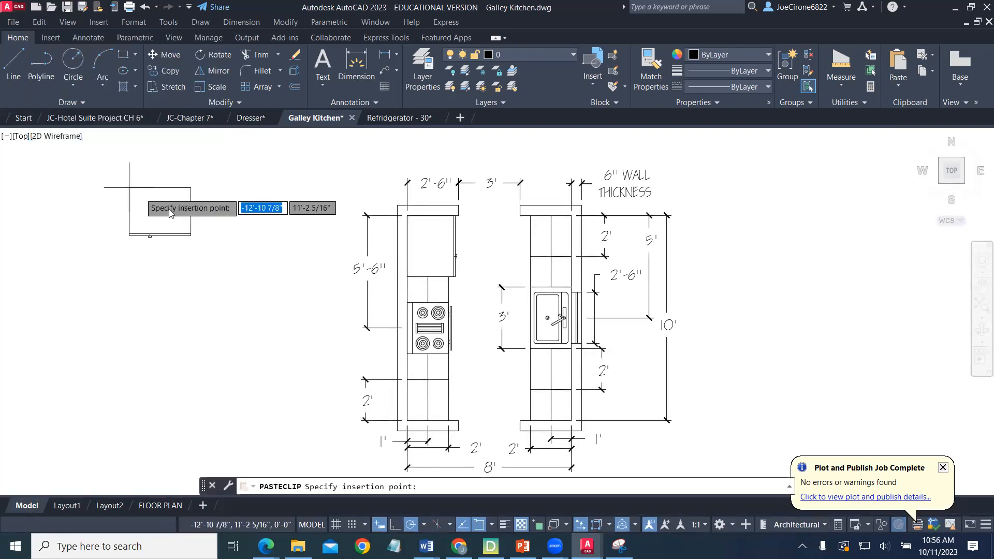
click(230, 231)
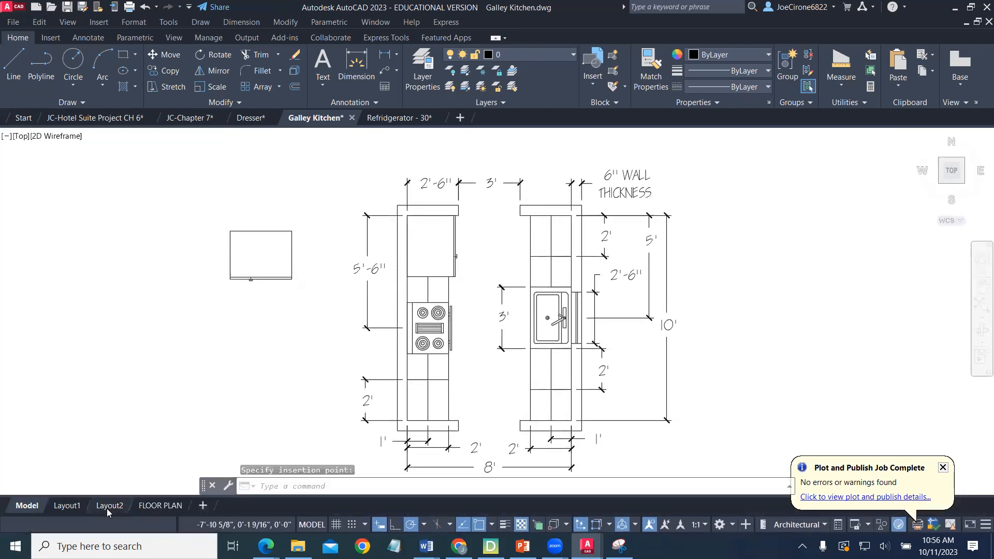
click(164, 504)
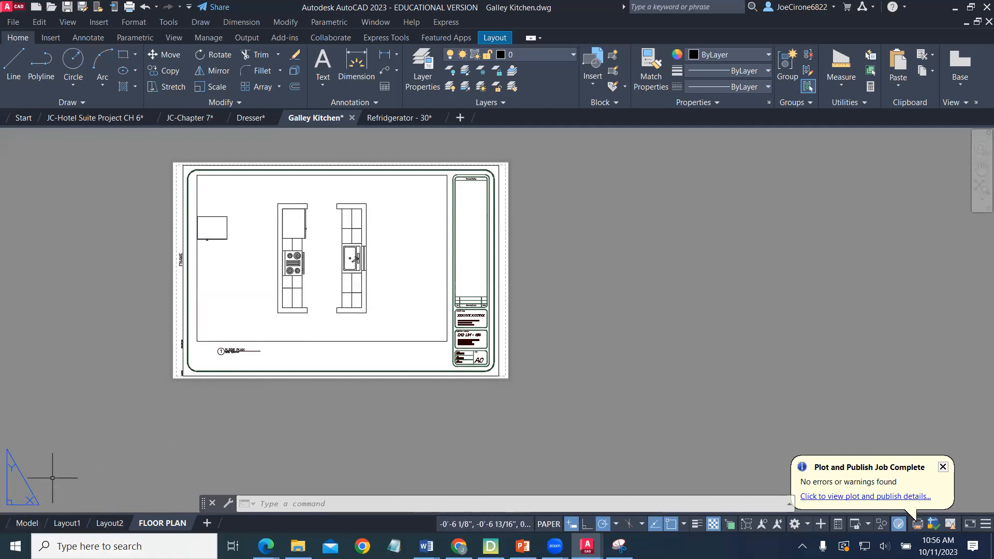
Switch to the course page in the browser, play Galley Kitchen Video Tutorial - Part 1 in full screen and mute it
click(954, 10)
scroll(393, 422, down, 5)
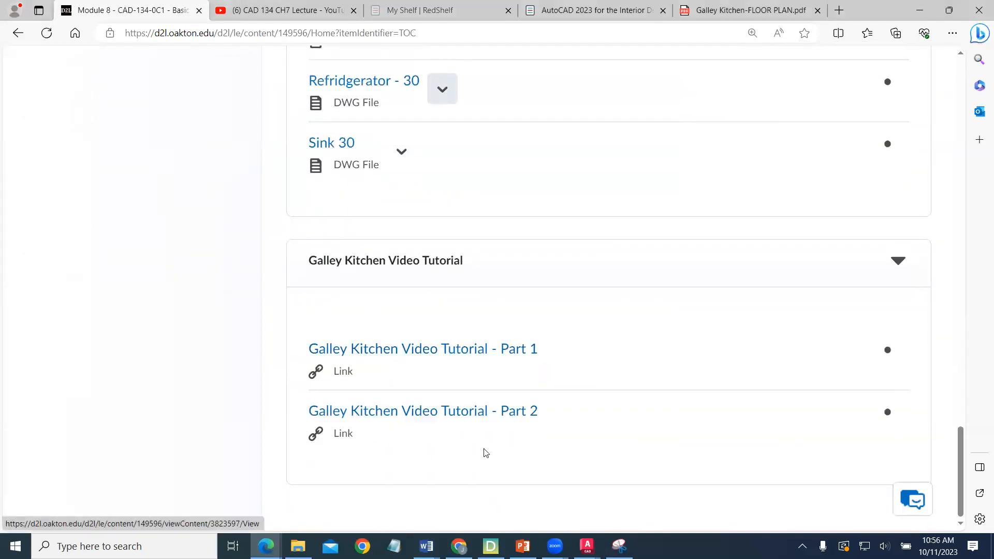
click(378, 355)
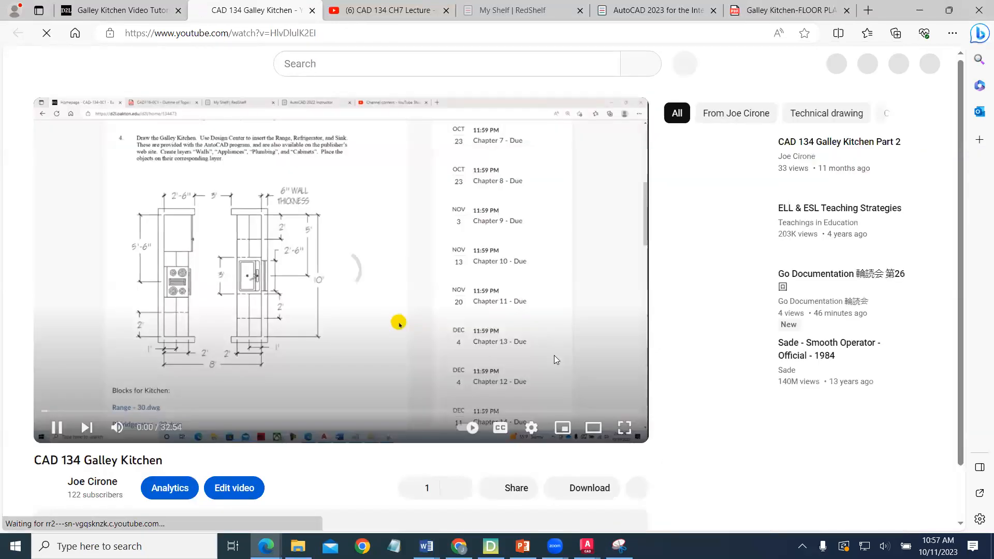
click(624, 428)
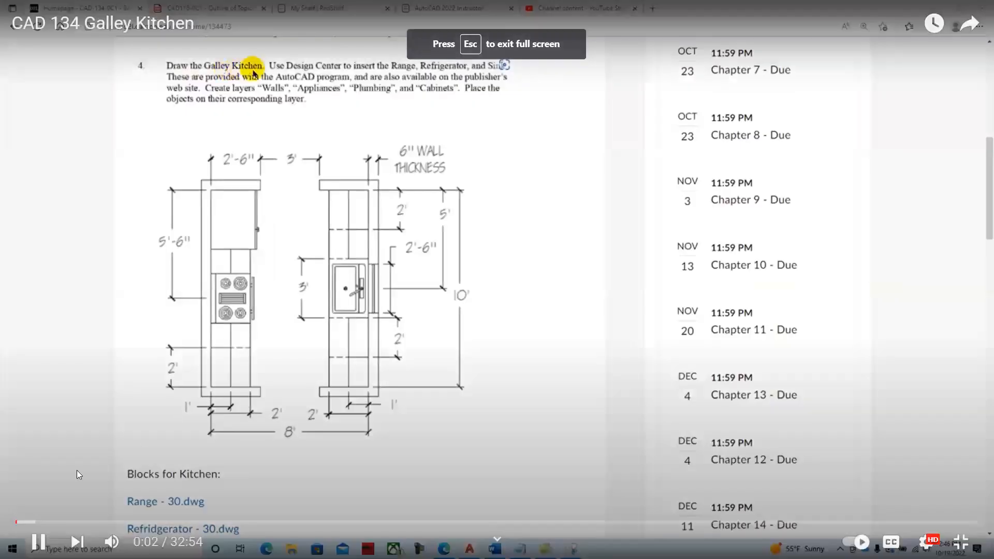
click(112, 541)
Skim the Galley Kitchen tutorial video in stages from about 2:45 to 30:20 to review the drawing workflow
mouse_move(57, 523)
mouse_down()
mouse_move(108, 523)
mouse_move(97, 523)
mouse_up()
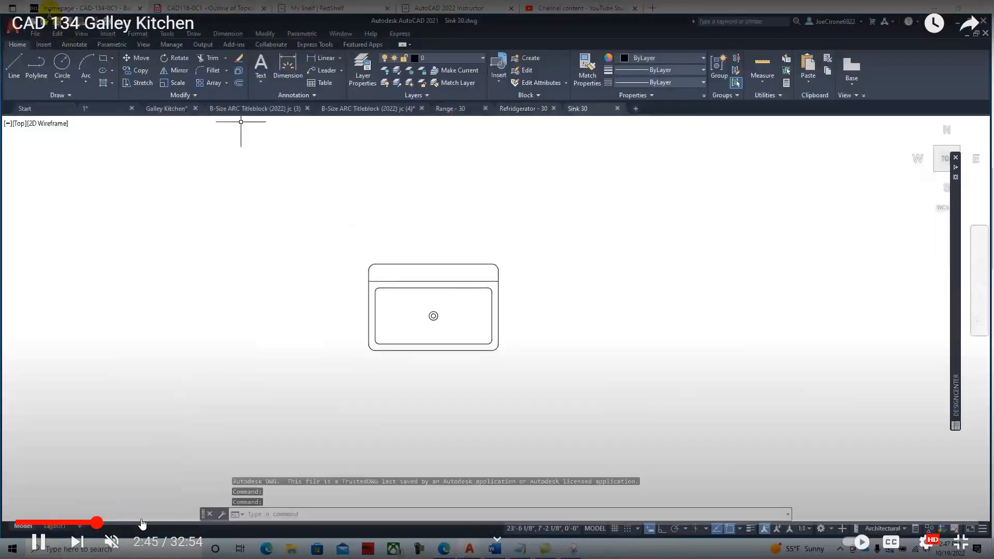
click(157, 522)
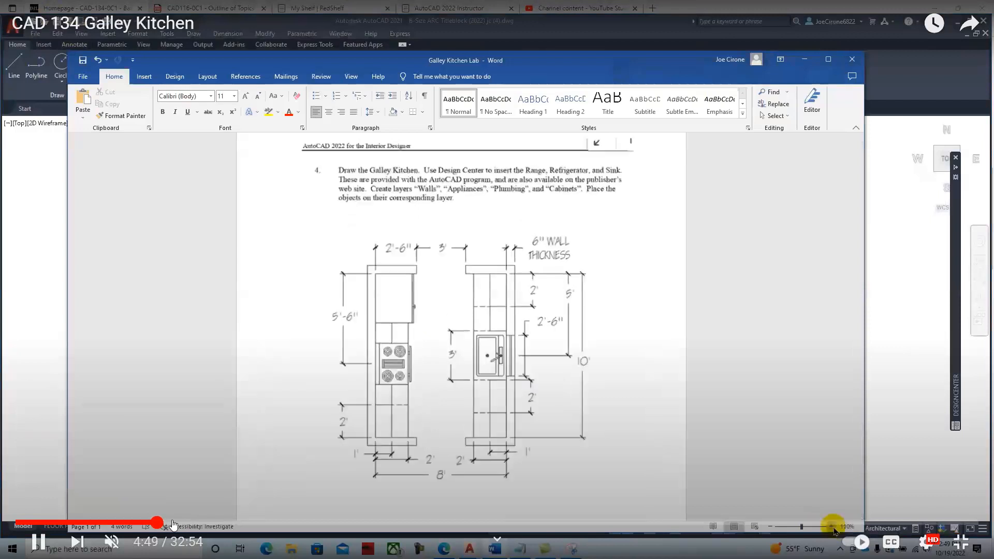
drag(173, 525, 292, 526)
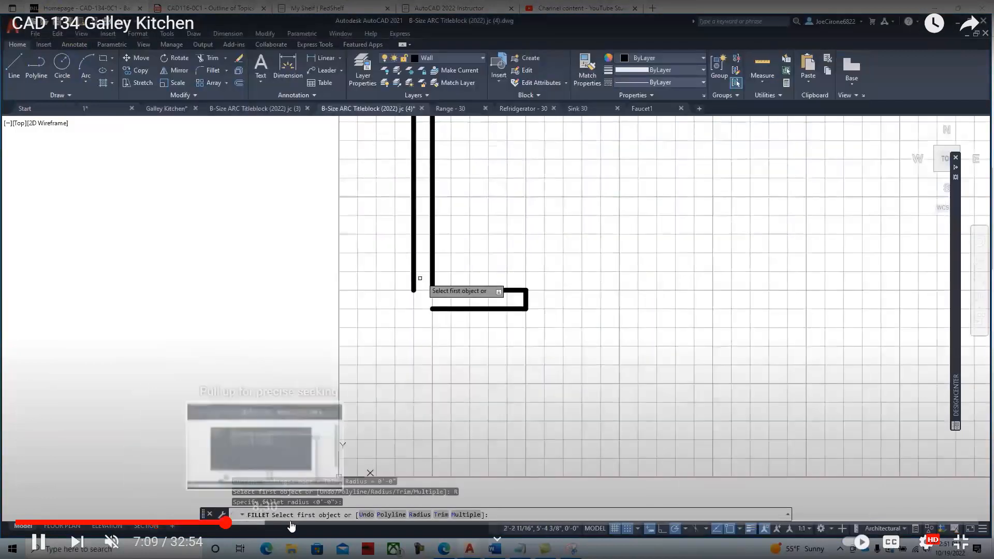
click(291, 525)
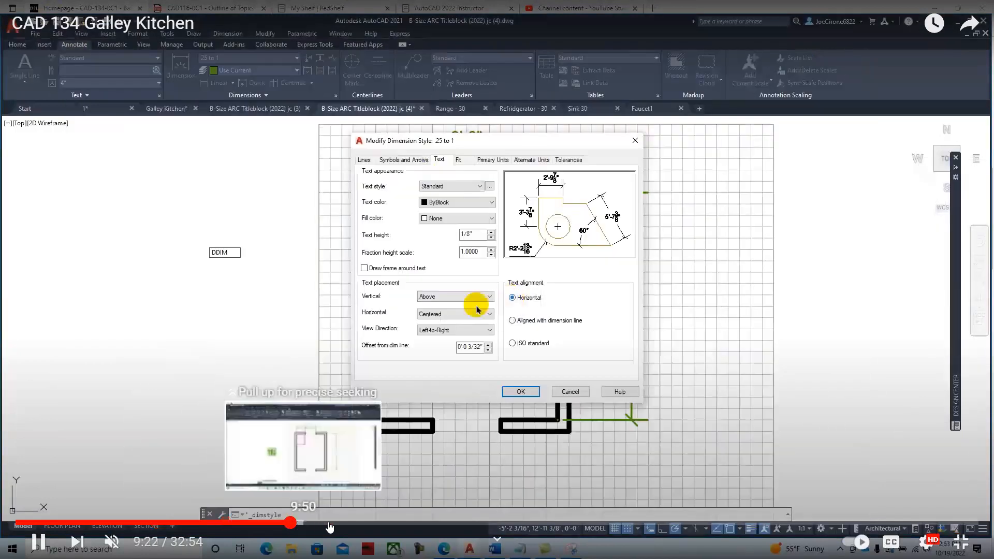
click(338, 526)
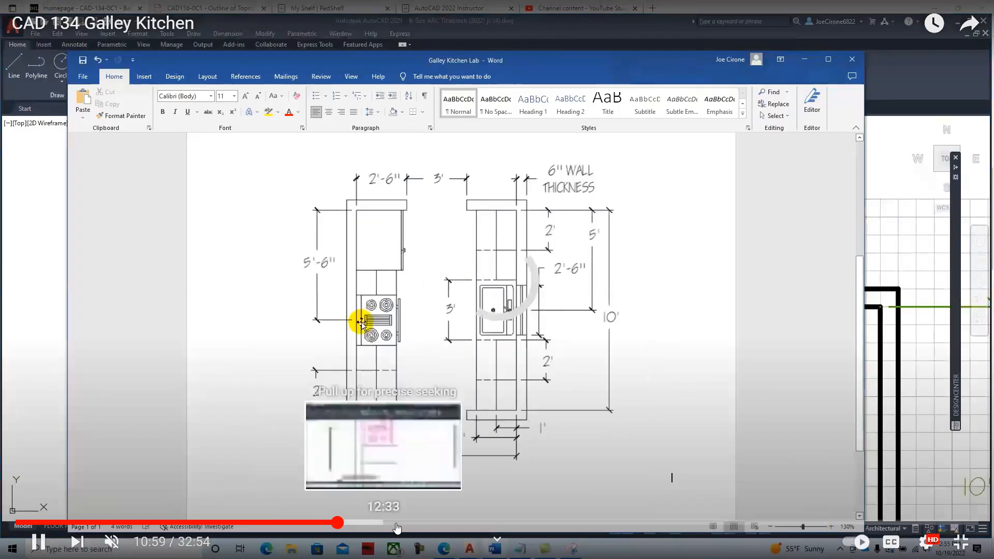
click(397, 527)
click(453, 525)
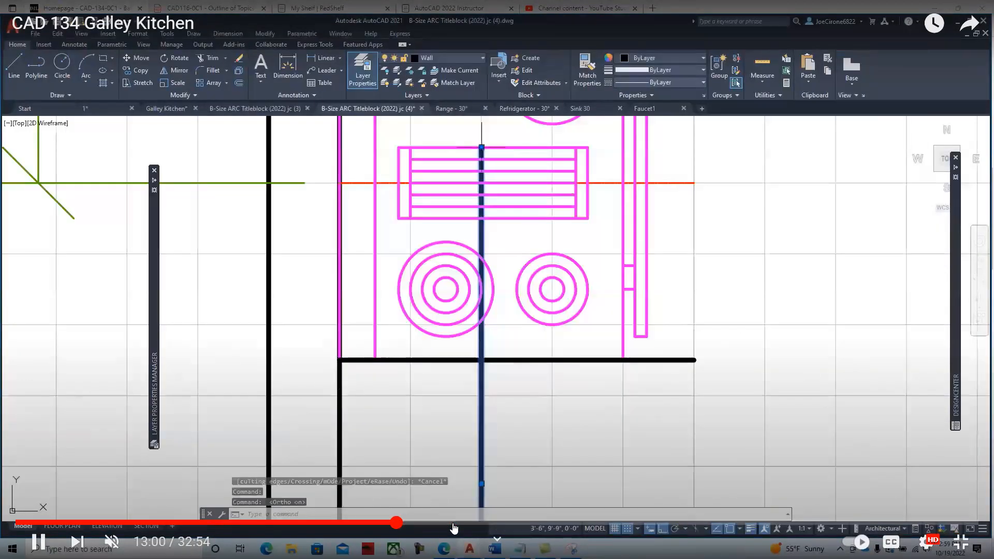
click(498, 525)
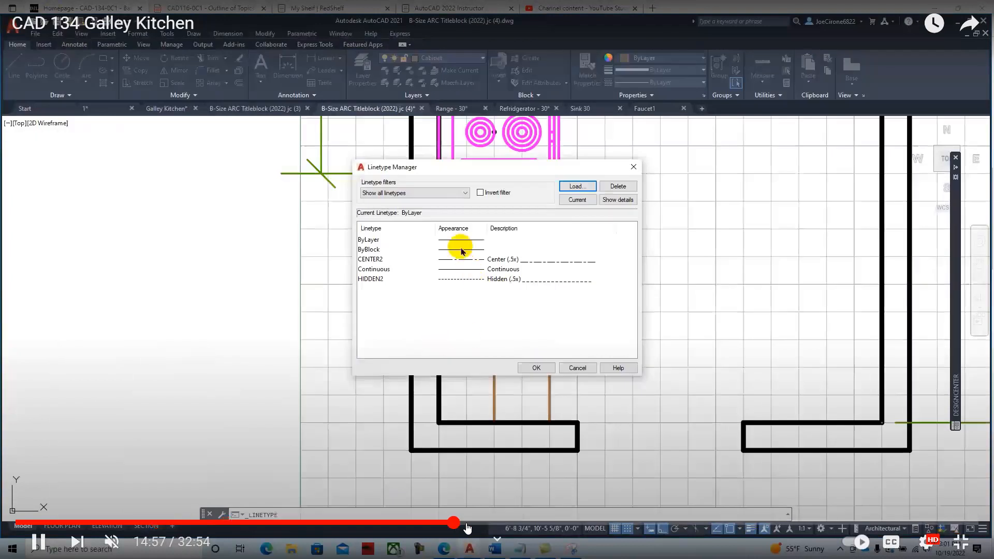
click(568, 525)
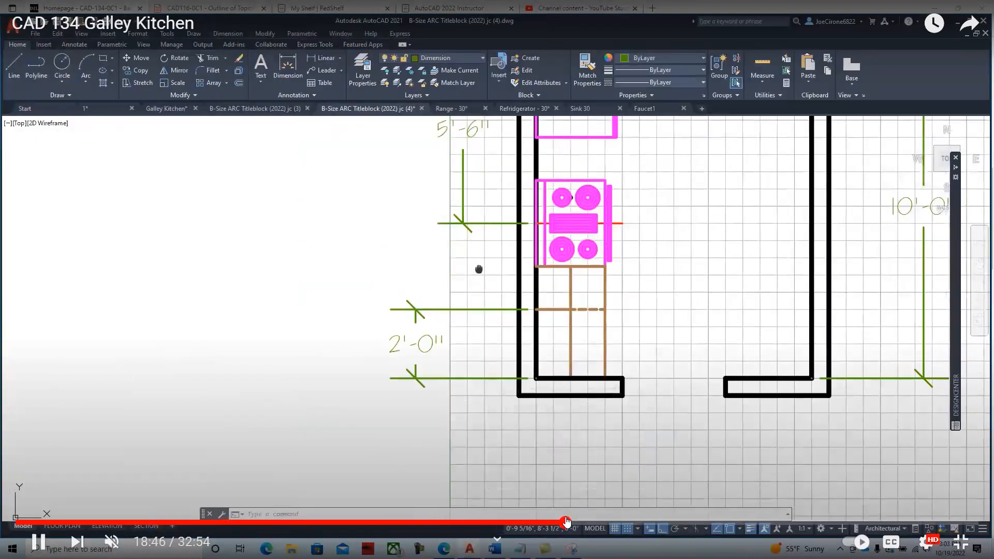
click(621, 524)
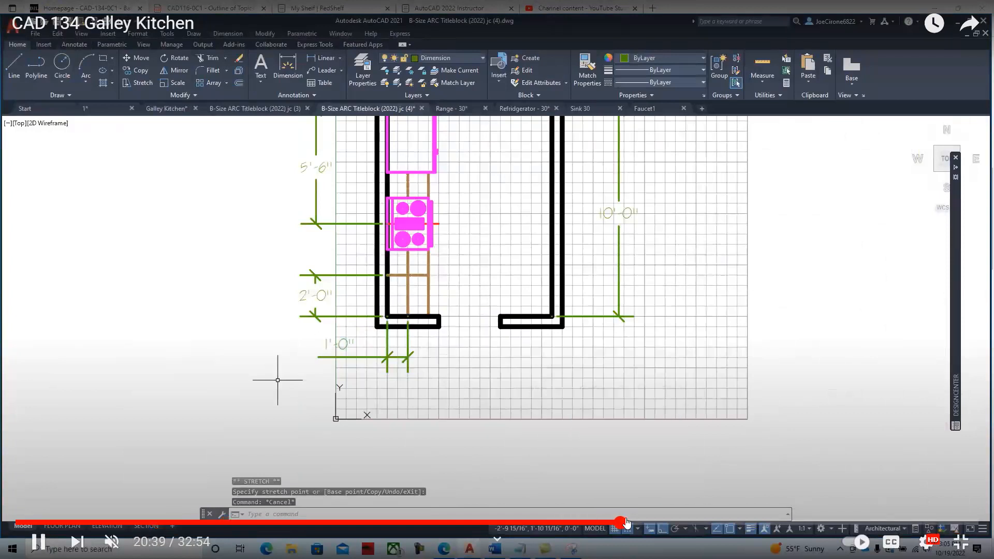
click(684, 523)
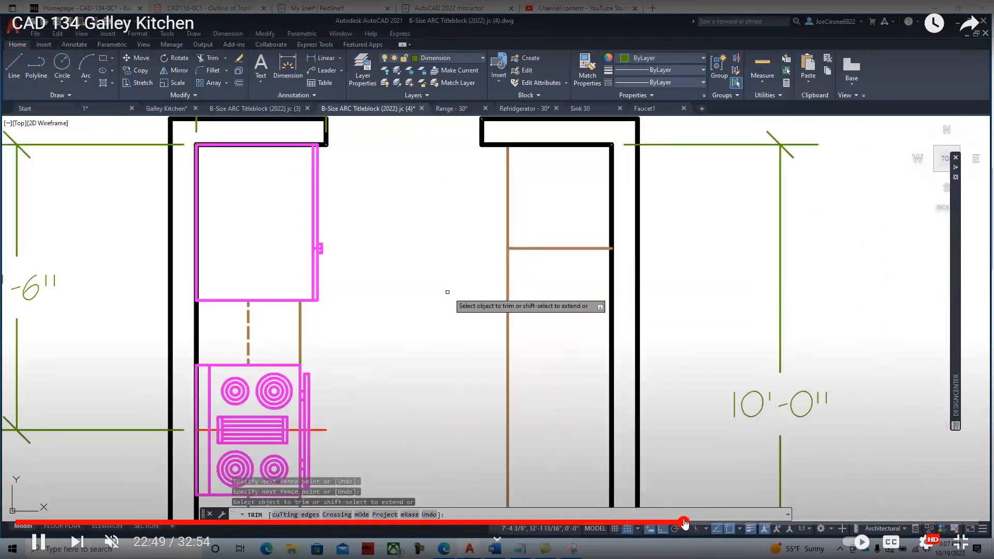
click(740, 524)
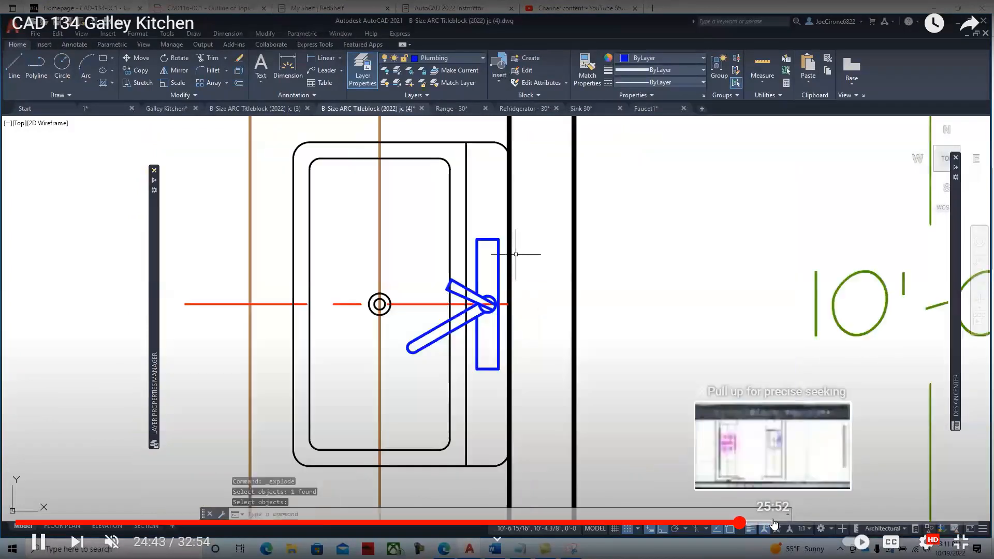
click(778, 523)
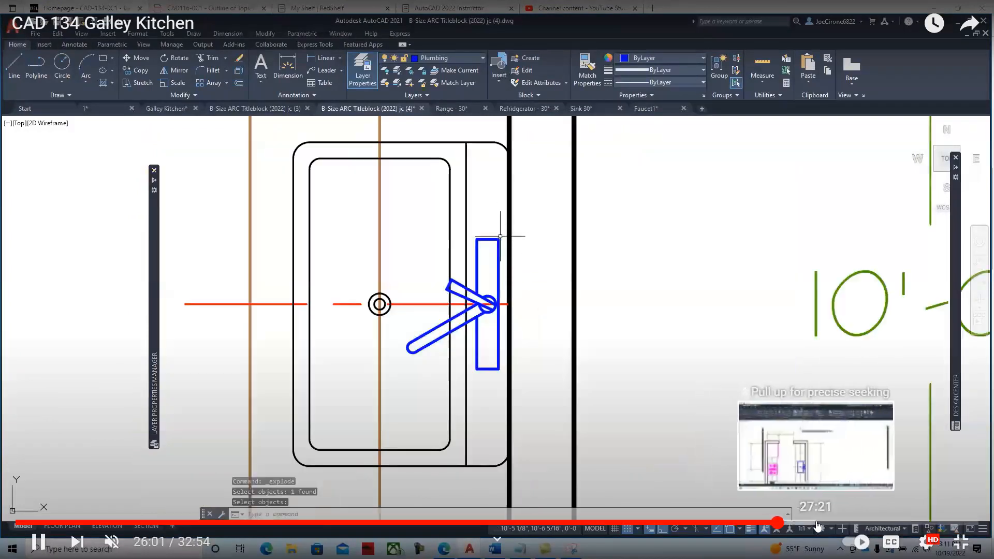
click(829, 523)
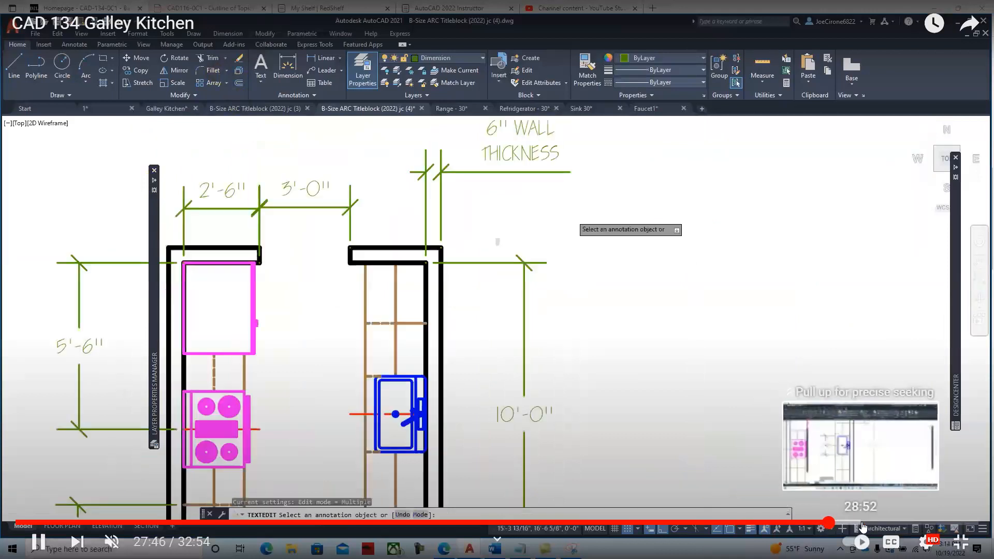
click(870, 524)
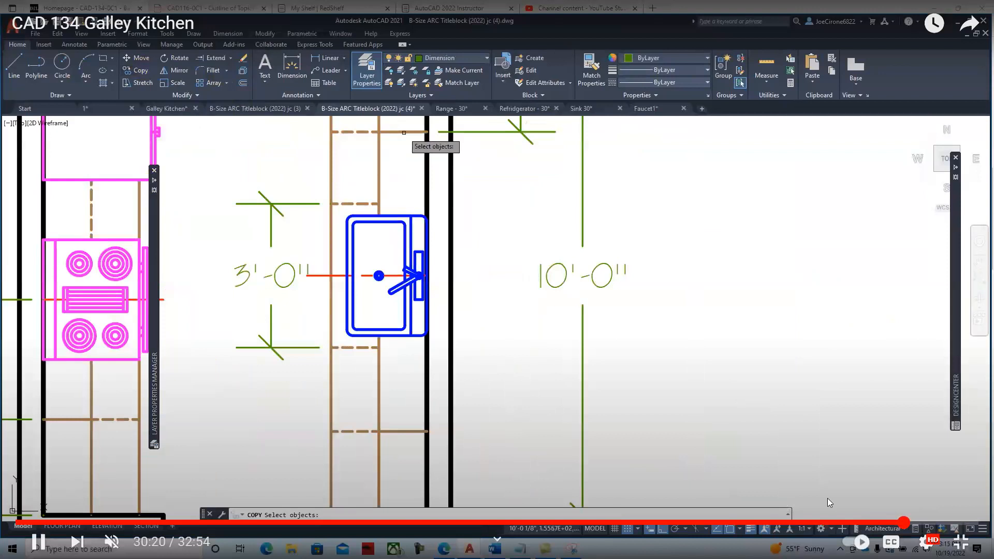
click(903, 523)
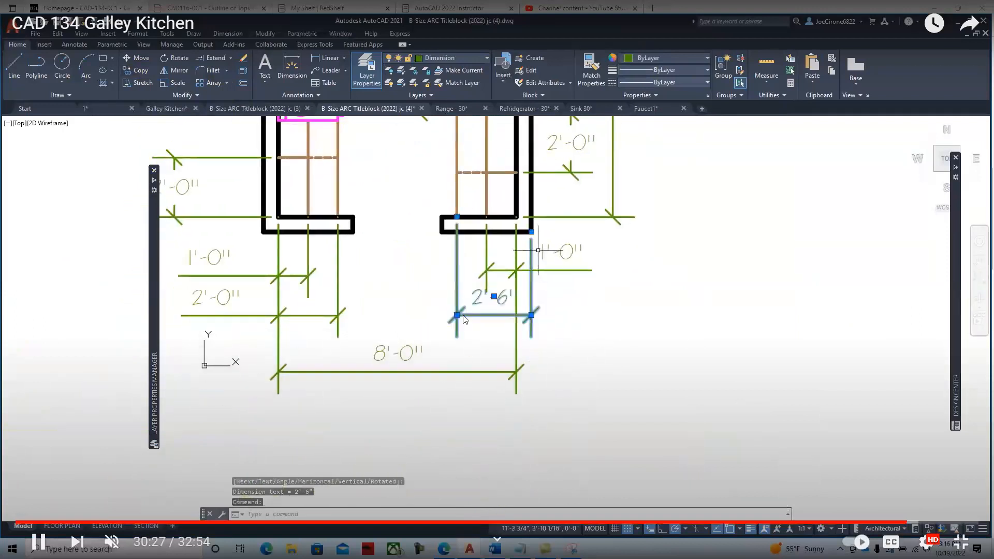
Skip the Galley Kitchen tutorial video ahead to about 31:25, pause it and leave full screen
click(934, 521)
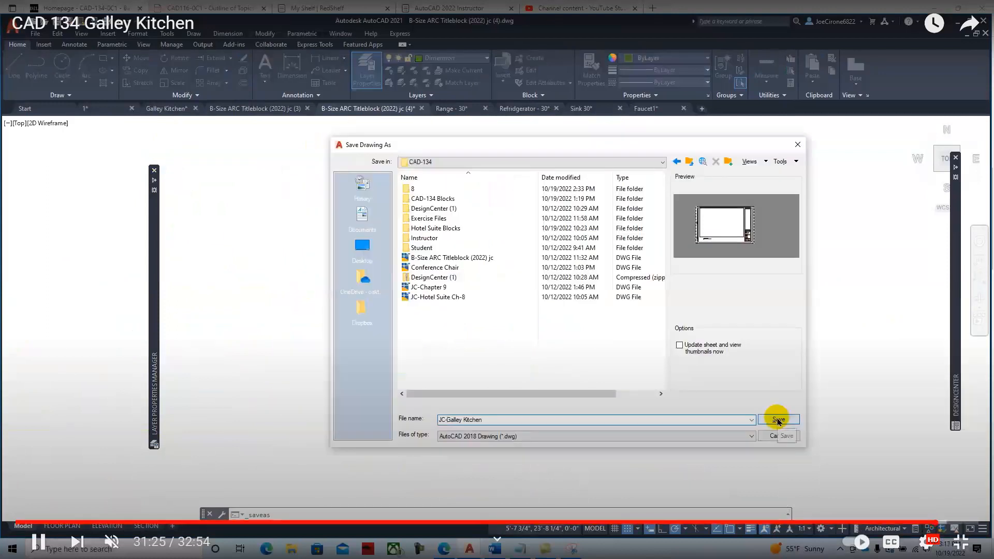
key(space)
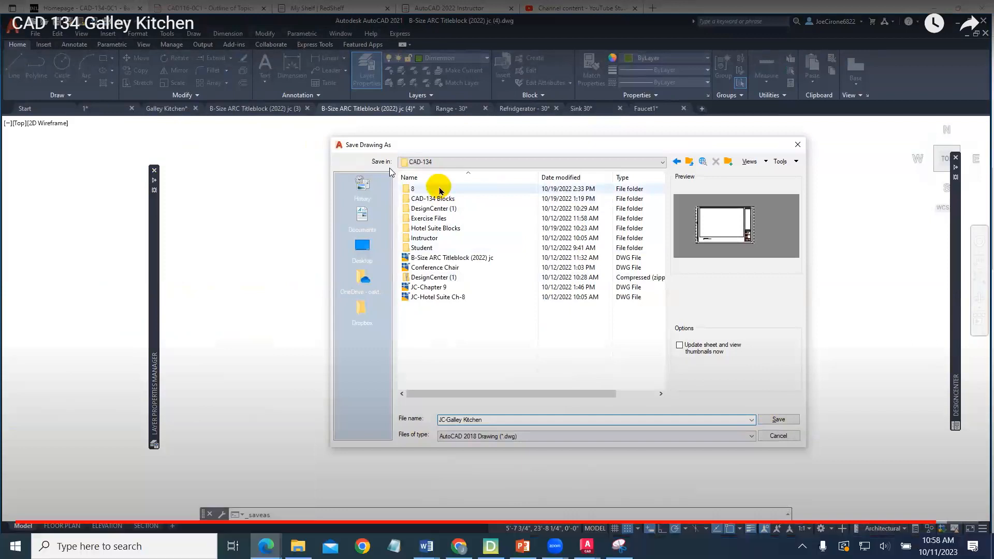
key(Escape)
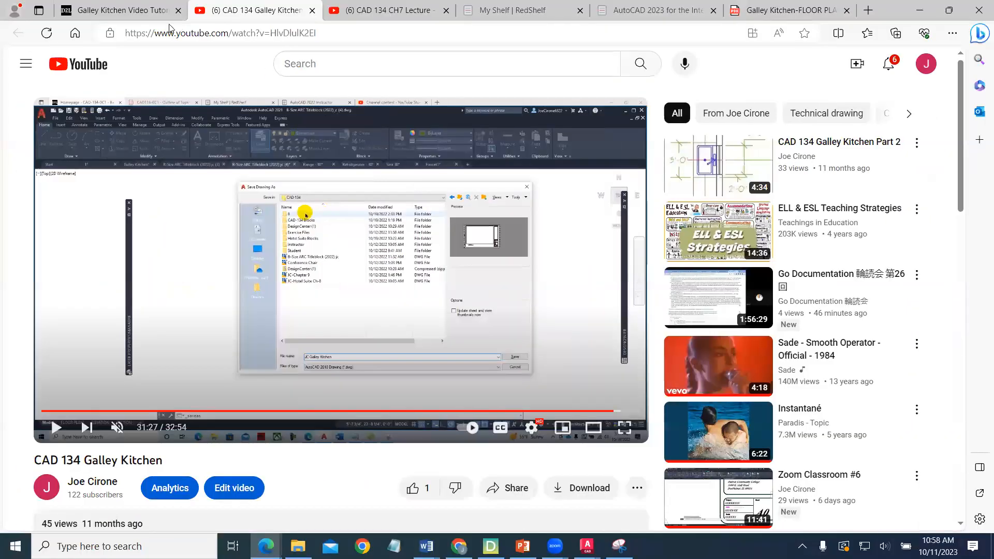
Return to the course page and open Module 8 to review its learning objectives and the dimensioned Galley Kitchen lab assignment
click(106, 14)
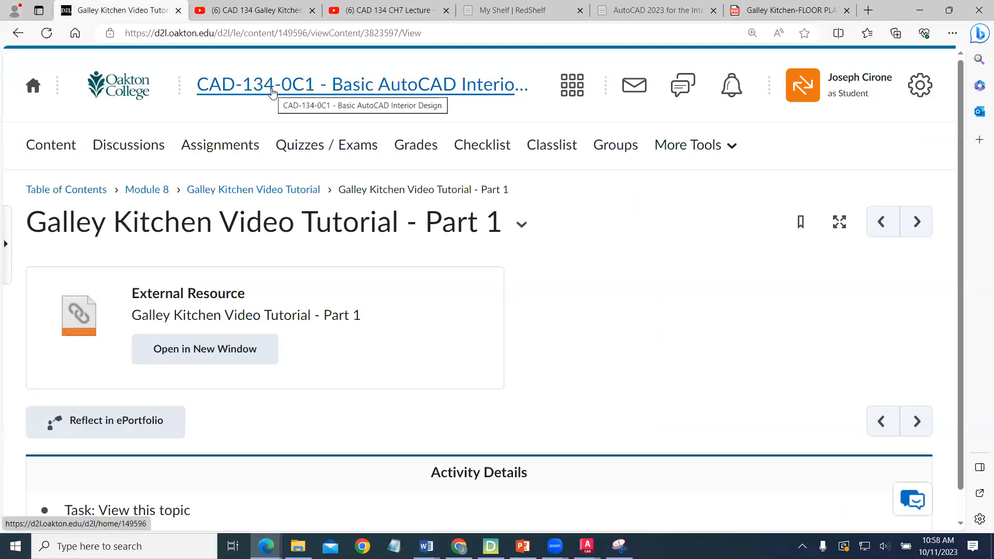
click(165, 199)
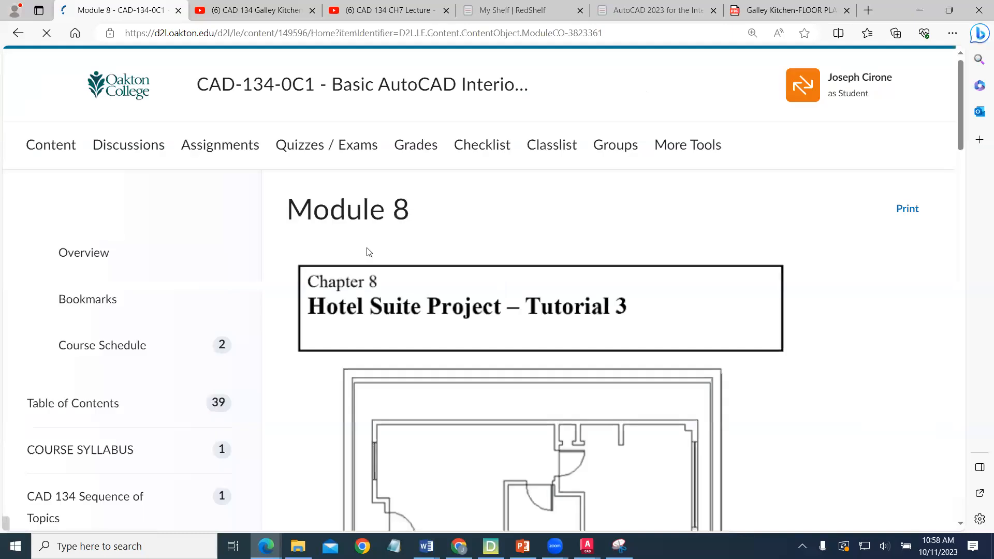
scroll(392, 268, down, 5)
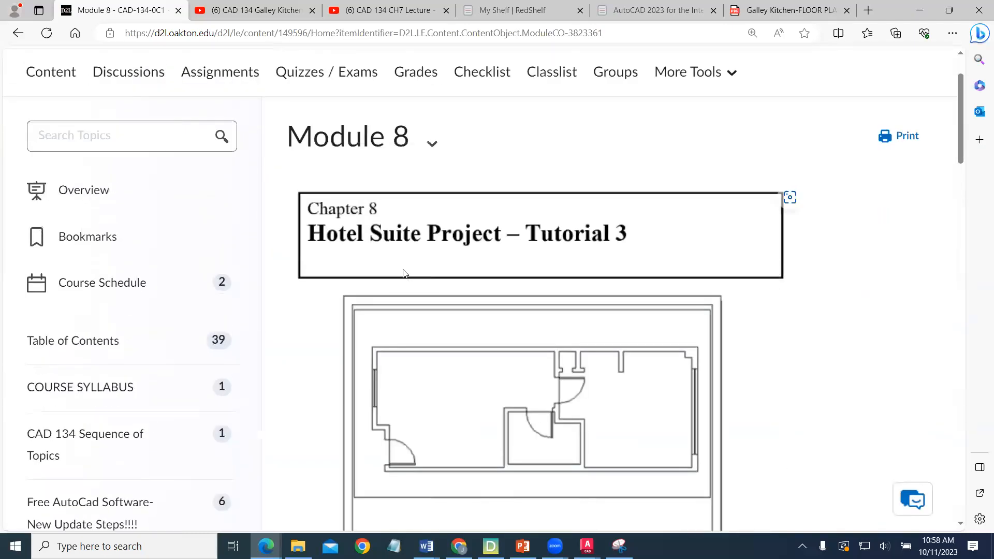
scroll(404, 274, down, 10)
scroll(408, 274, down, 7)
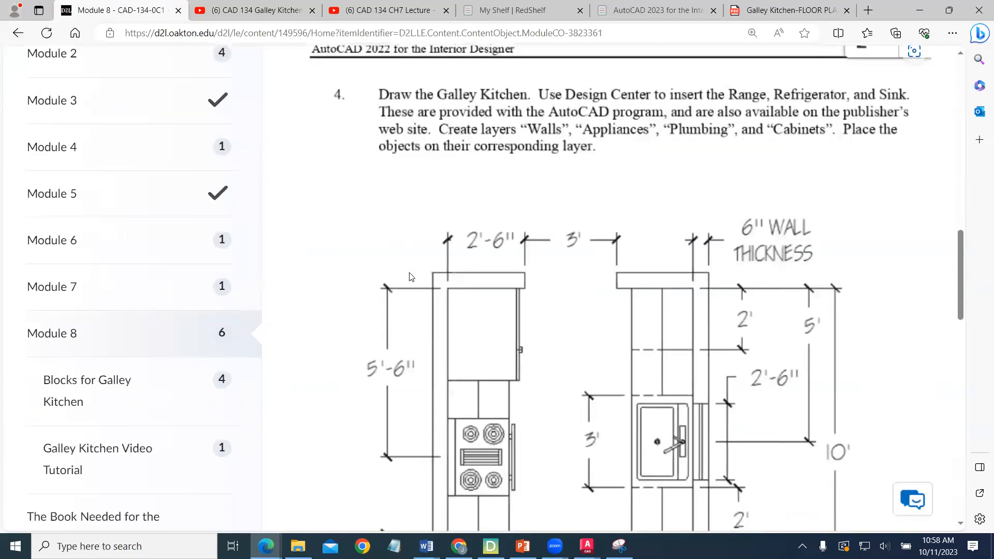
scroll(412, 277, up, 8)
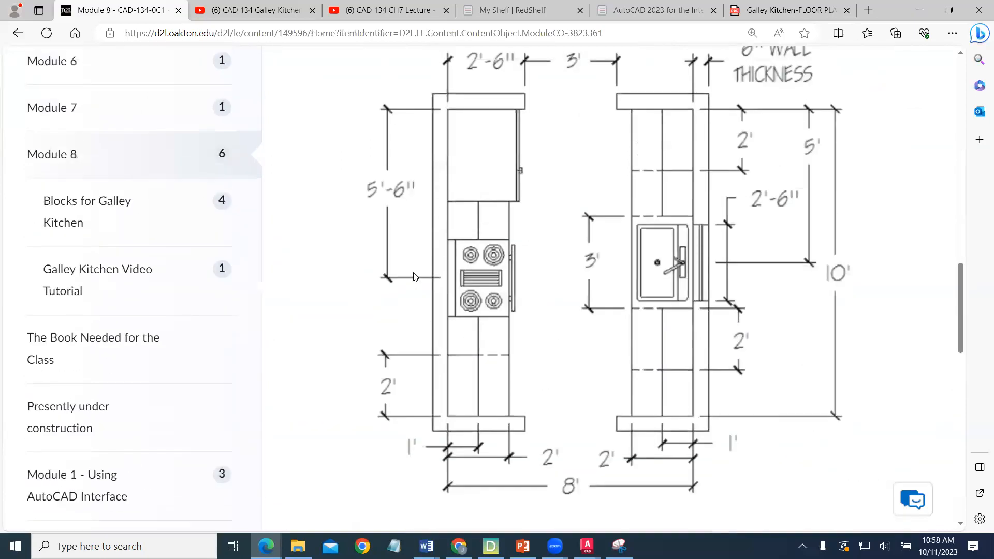
scroll(413, 277, up, 14)
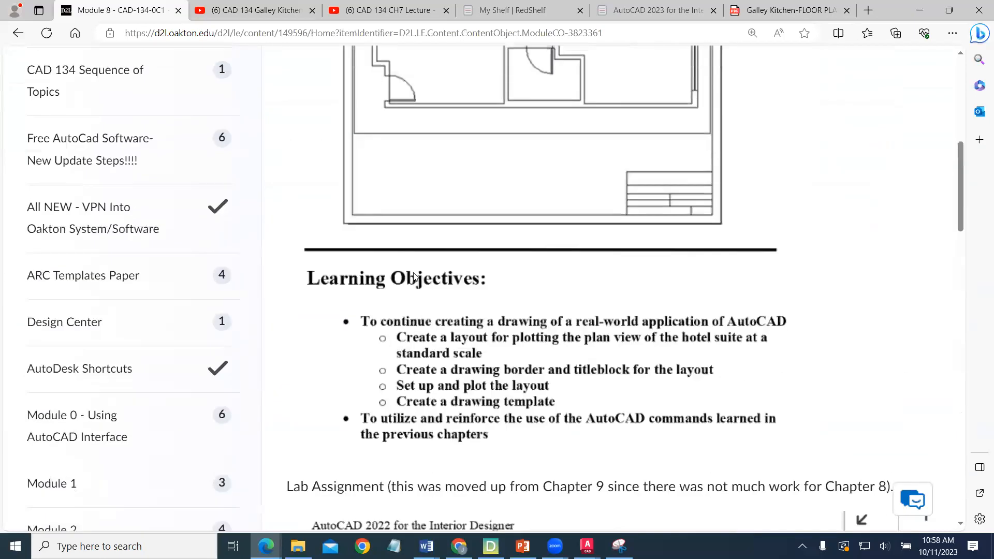
scroll(416, 277, up, 2)
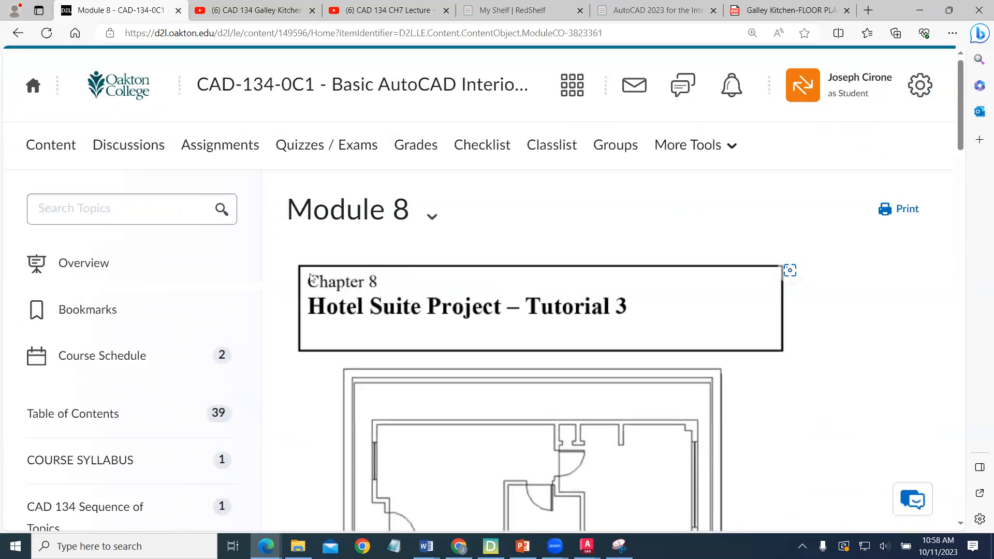
Open the CAD-134-0C1 course homepage and look over the Zoom Classroom Meeting announcement and upcoming events
click(396, 84)
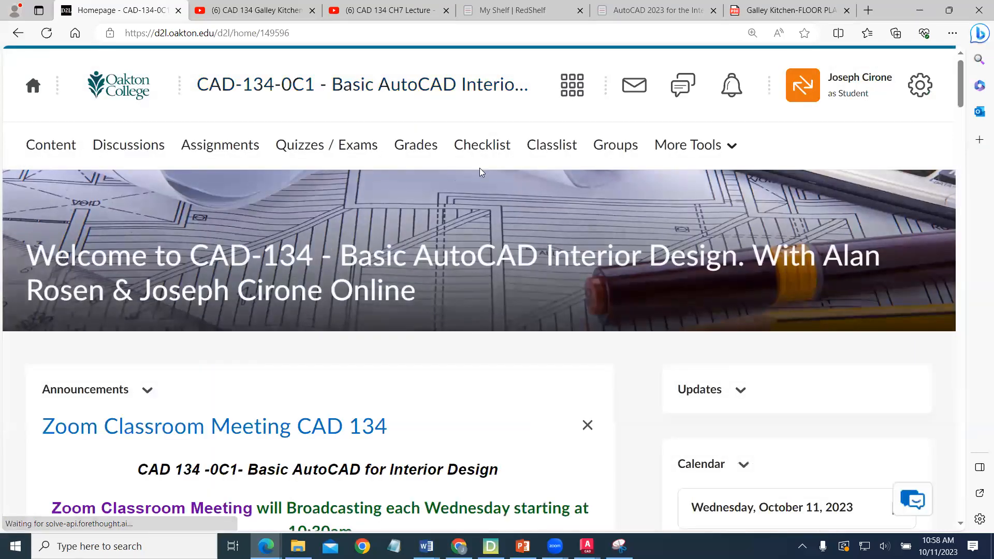
scroll(509, 222, down, 6)
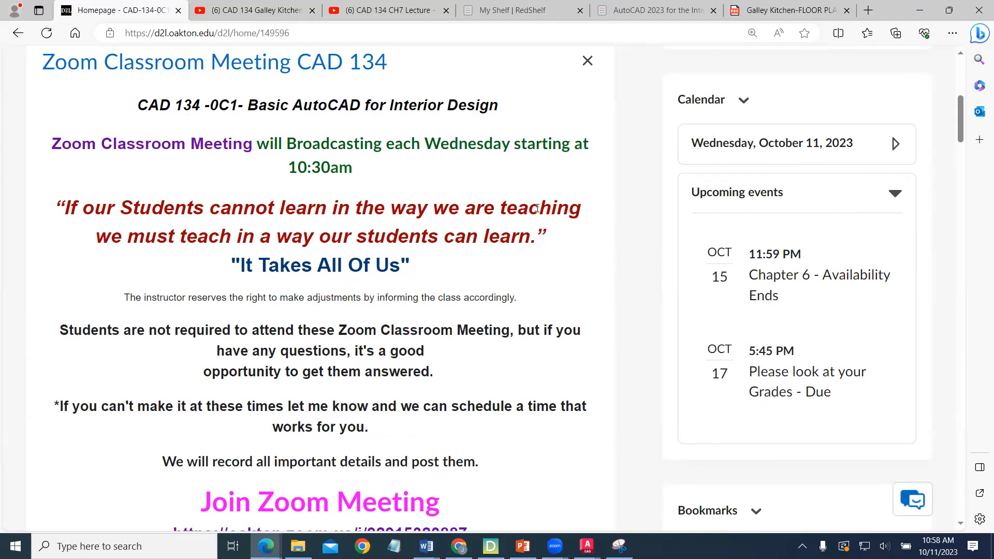
scroll(536, 210, up, 5)
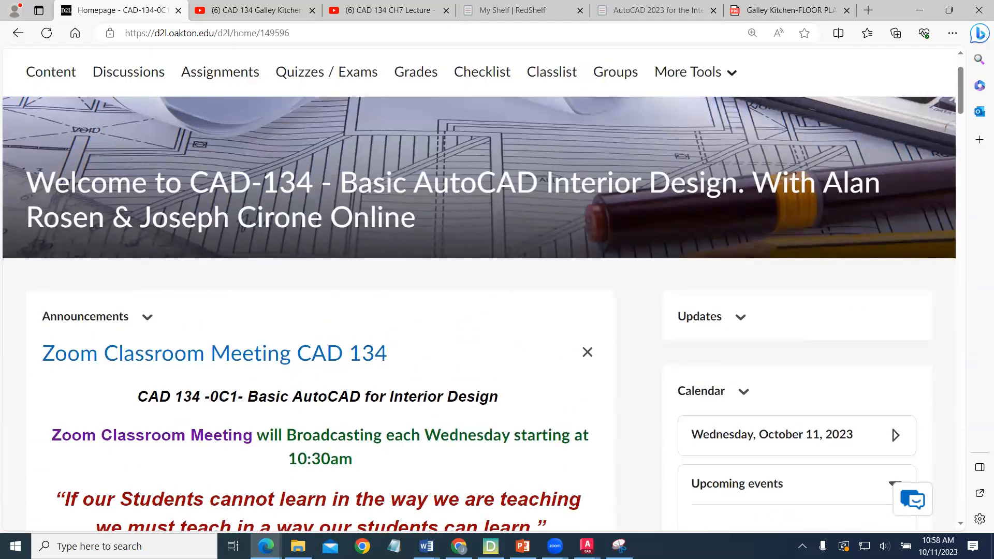